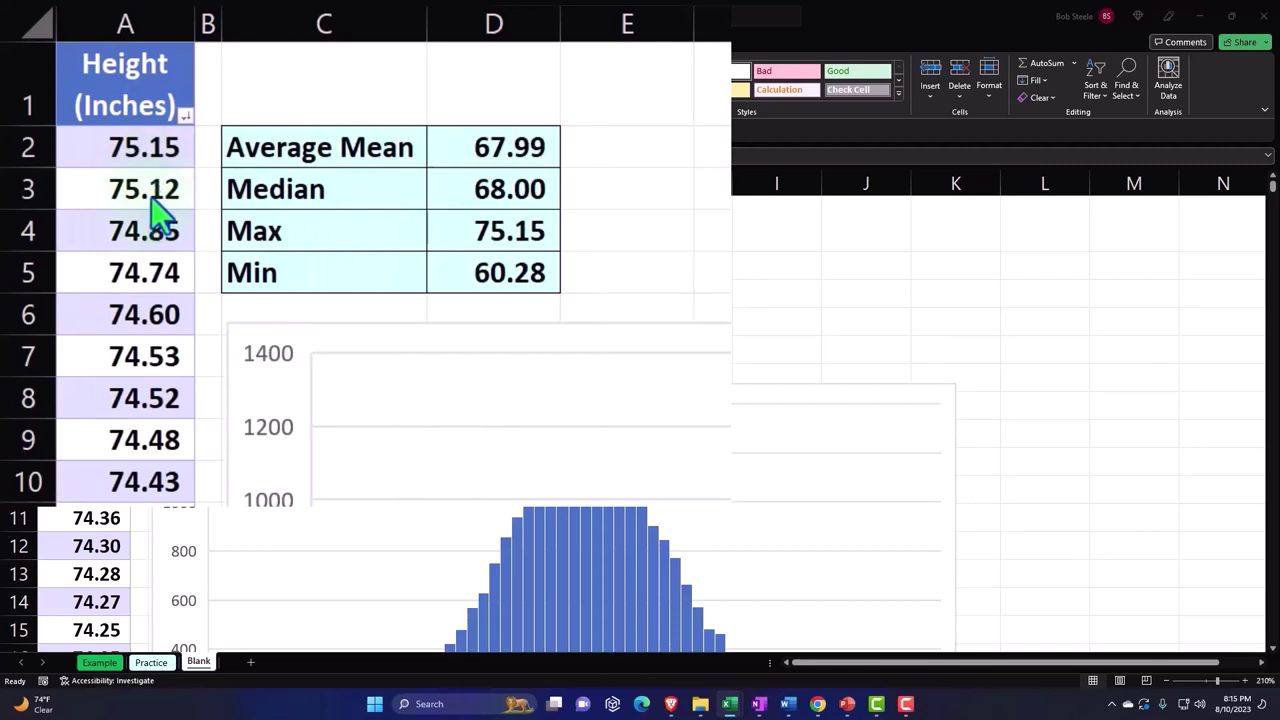
- Copy the whole Height (Inches) column A and paste it as values only into column M
click(96, 546)
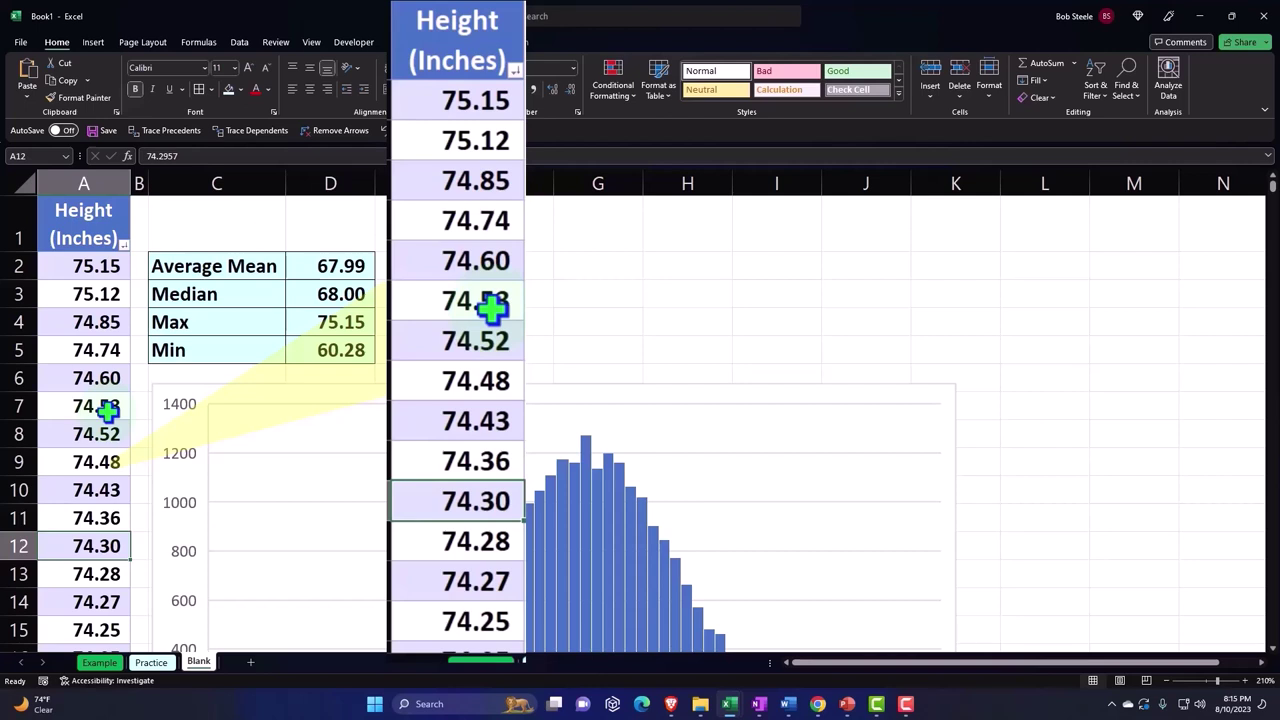
click(97, 183)
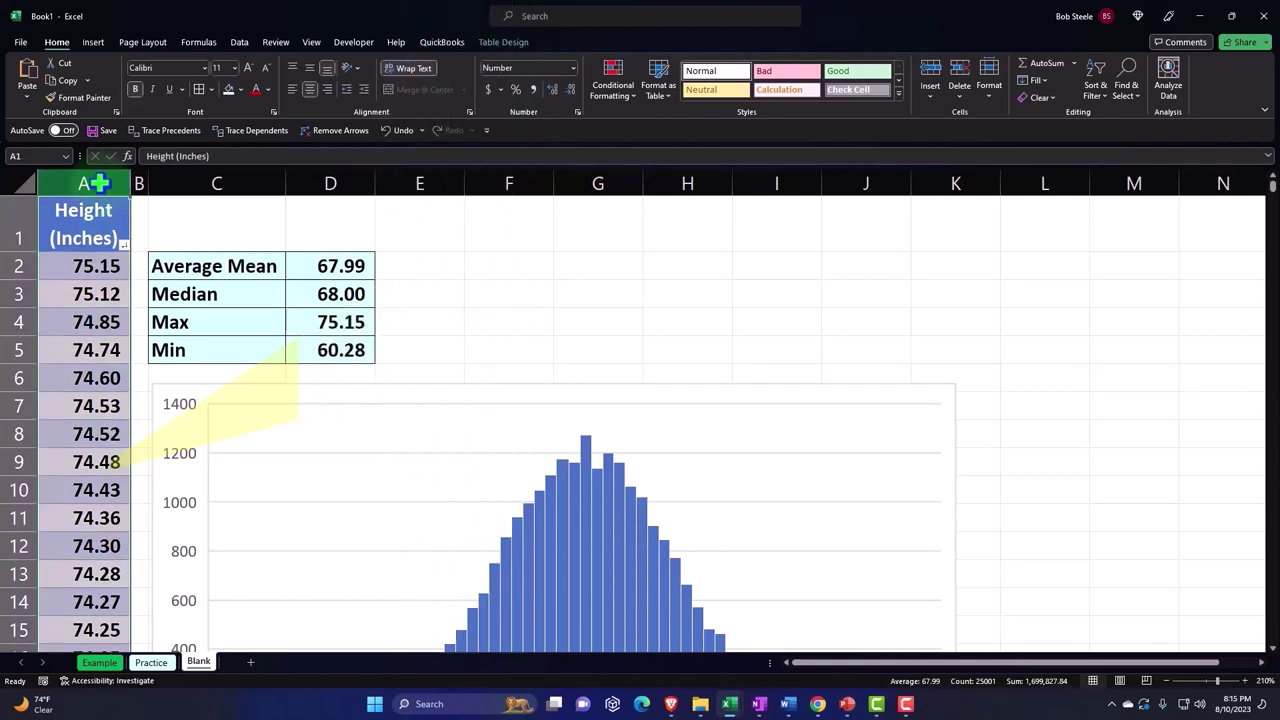
key(ctrl+c)
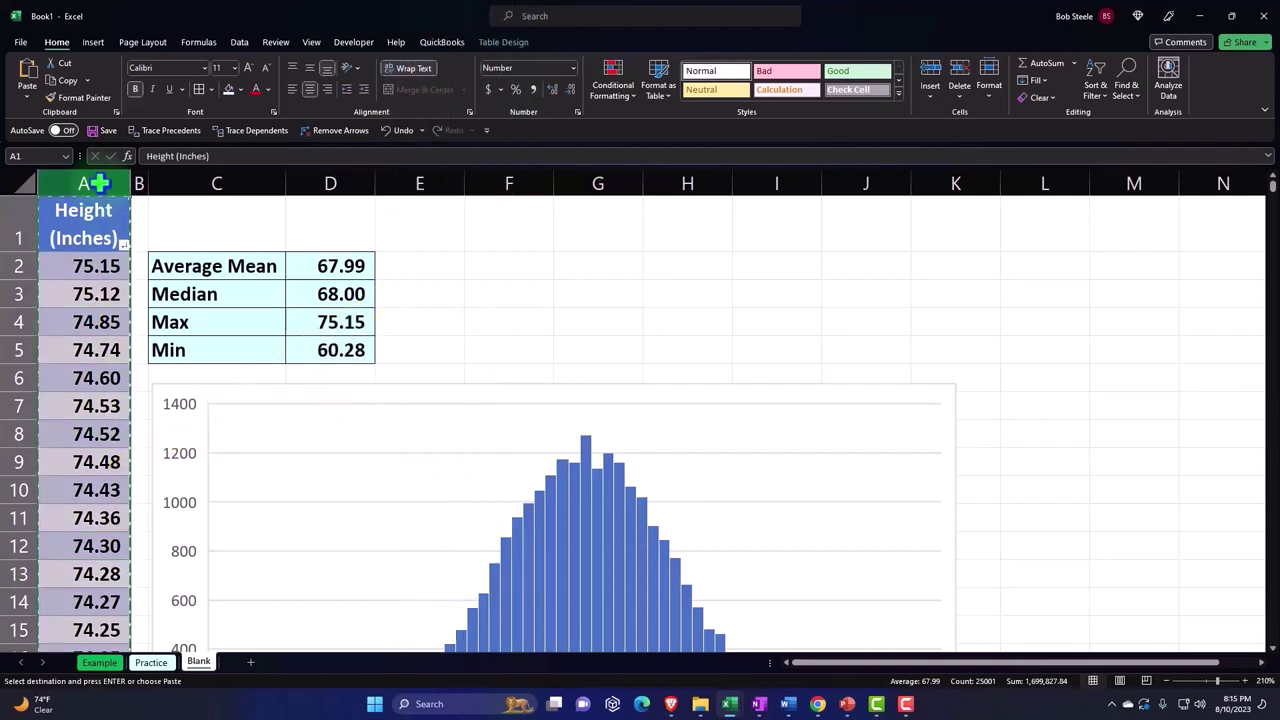
click(1119, 233)
right_click(1121, 231)
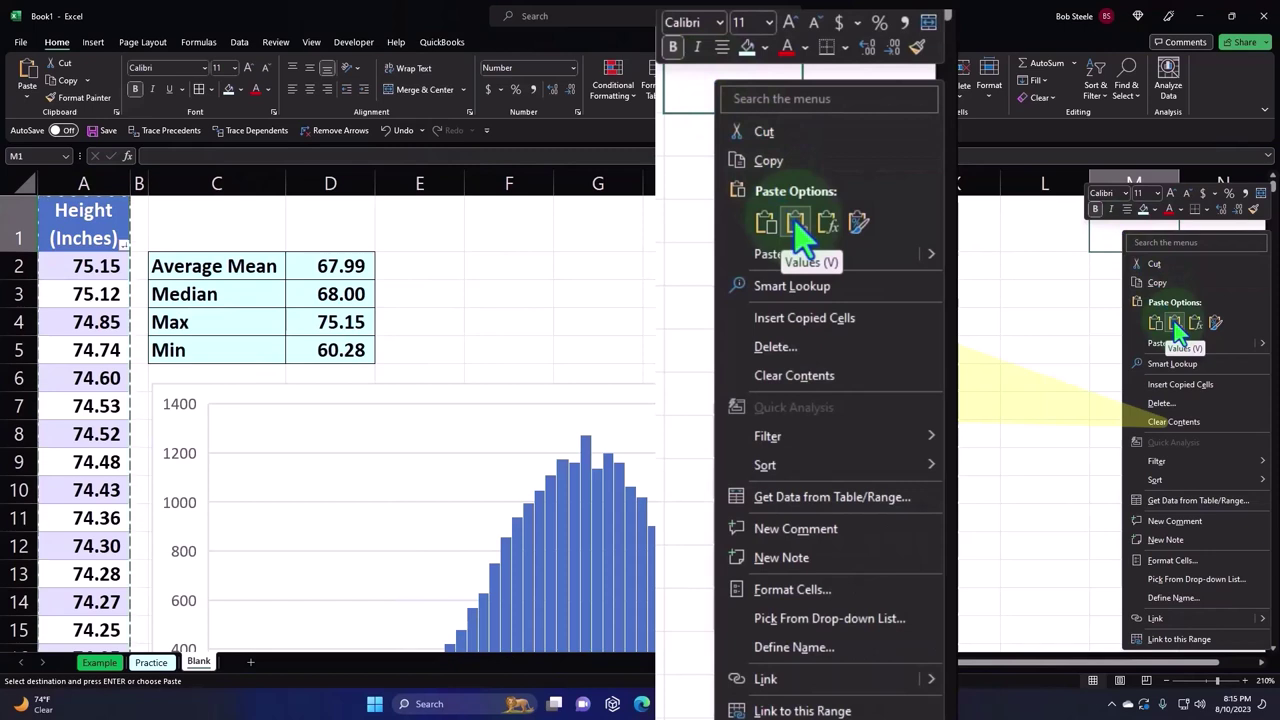
click(1175, 325)
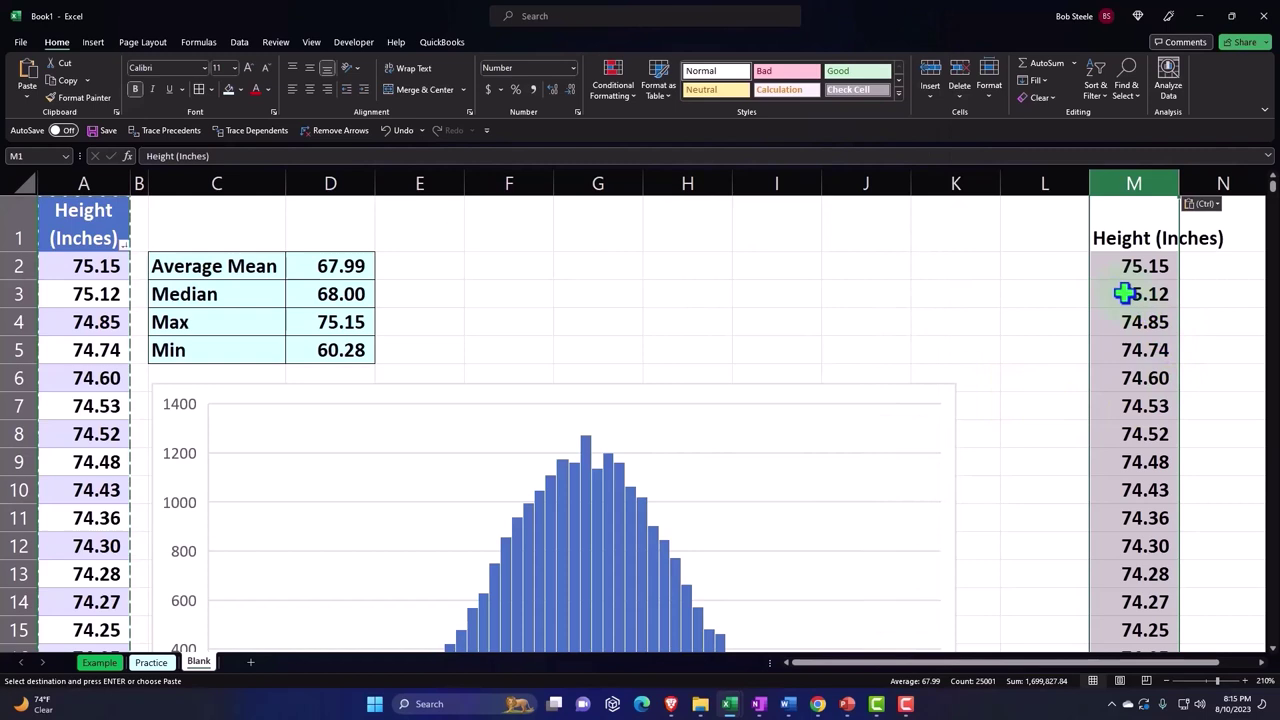
- Enter the header Rand in cell L1 and the formula =RAND() in cell L2
click(1058, 229)
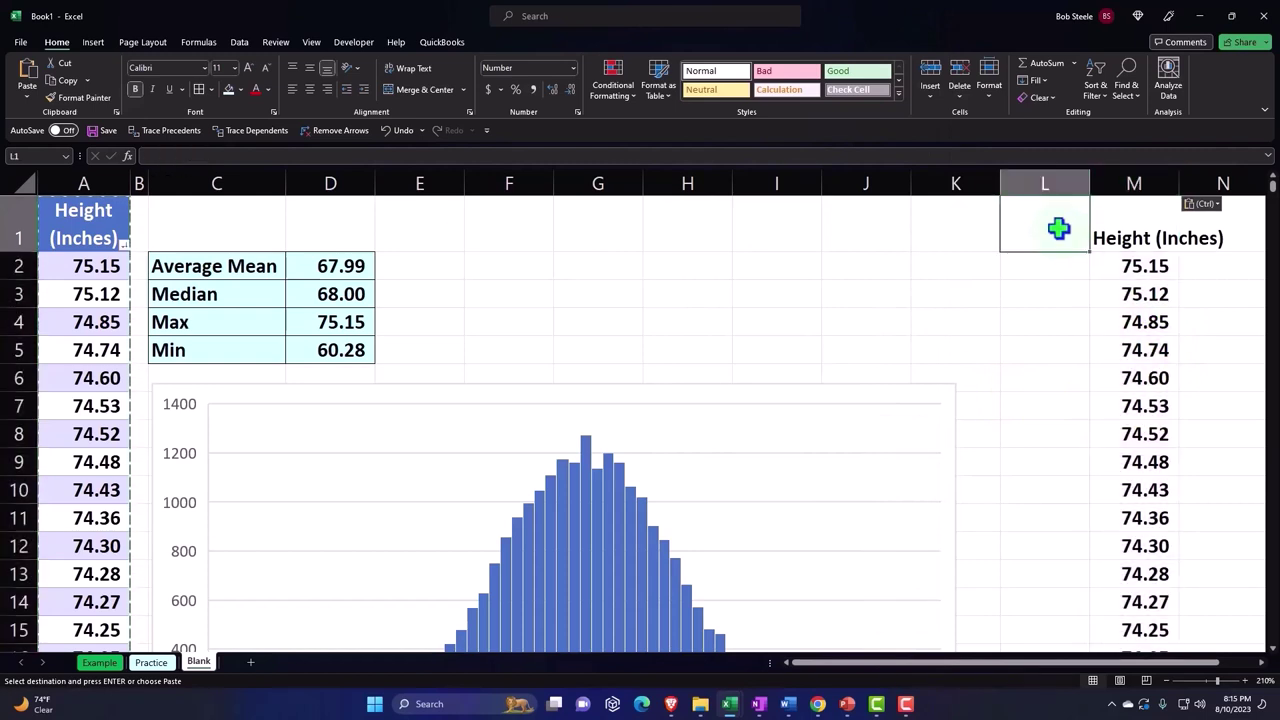
text(Ran)
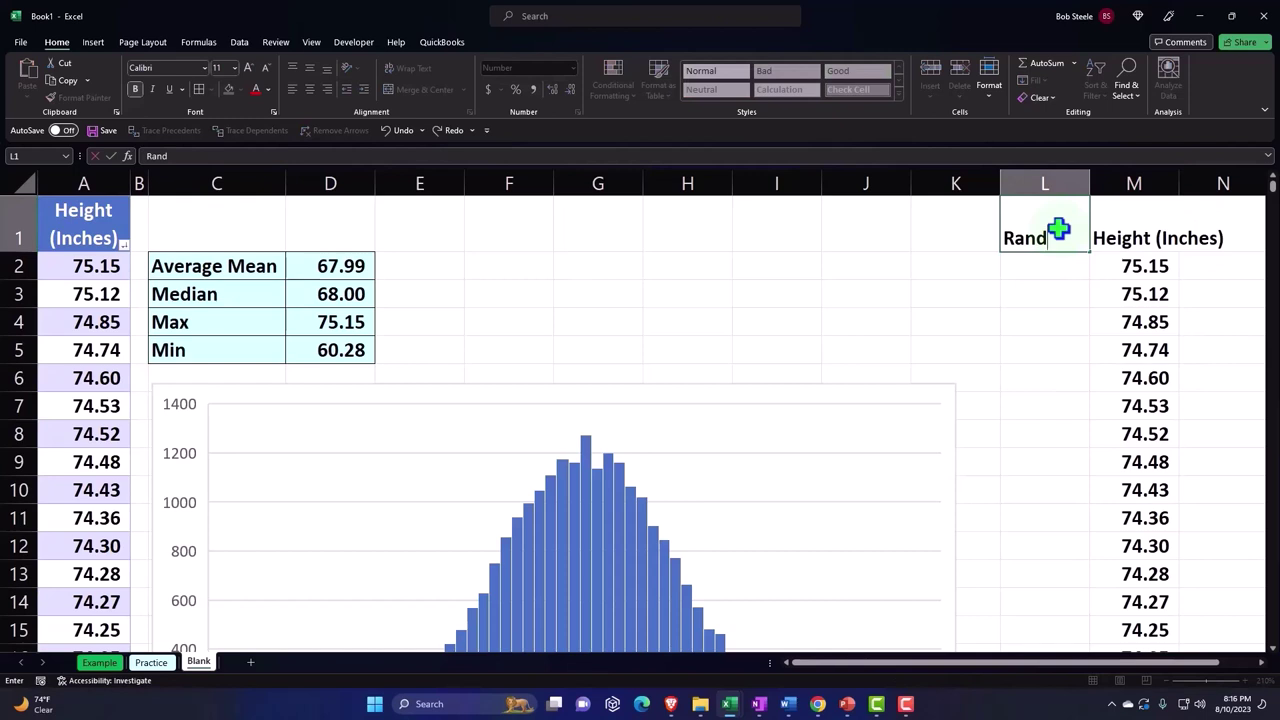
text(d)
key(Return)
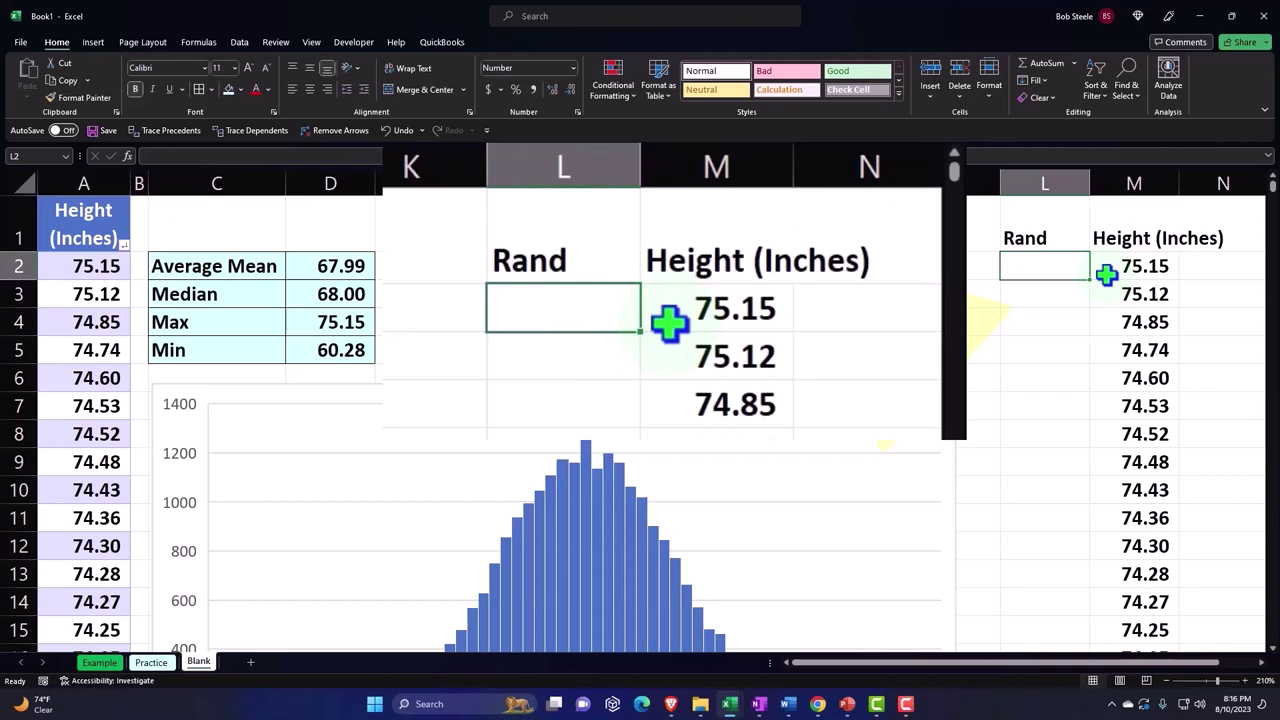
text(=rand)
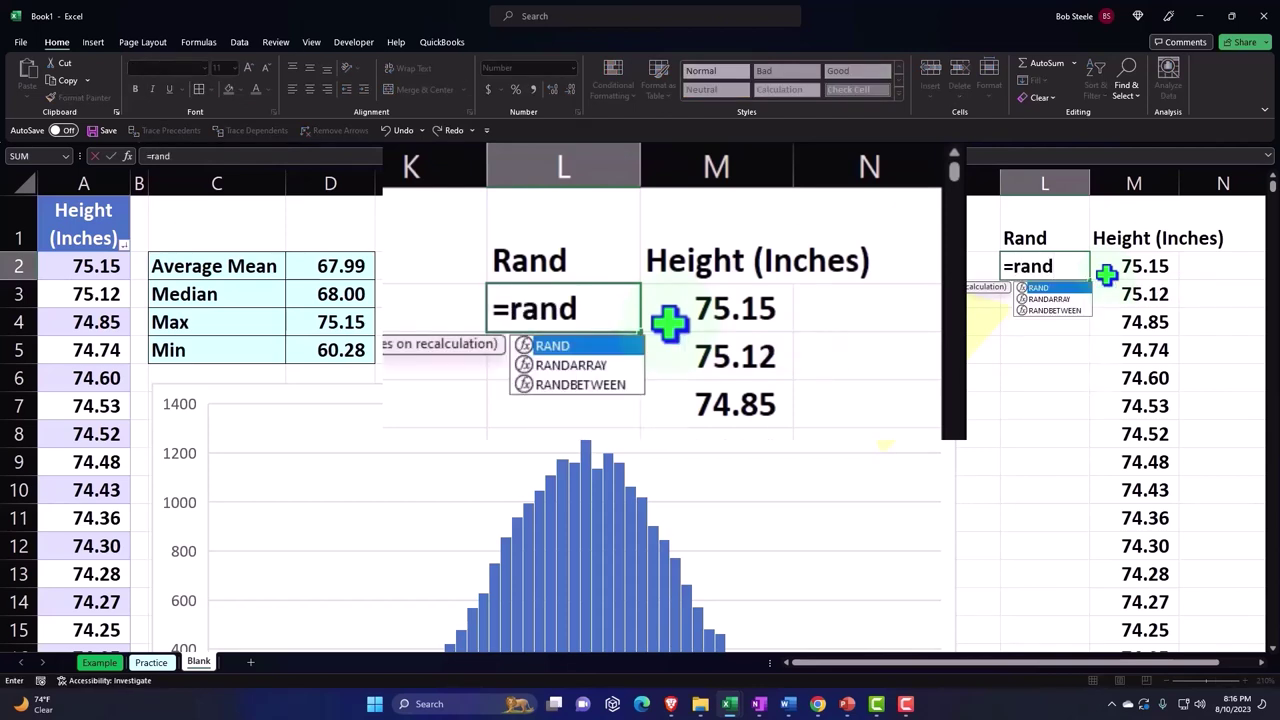
double_click(575, 347)
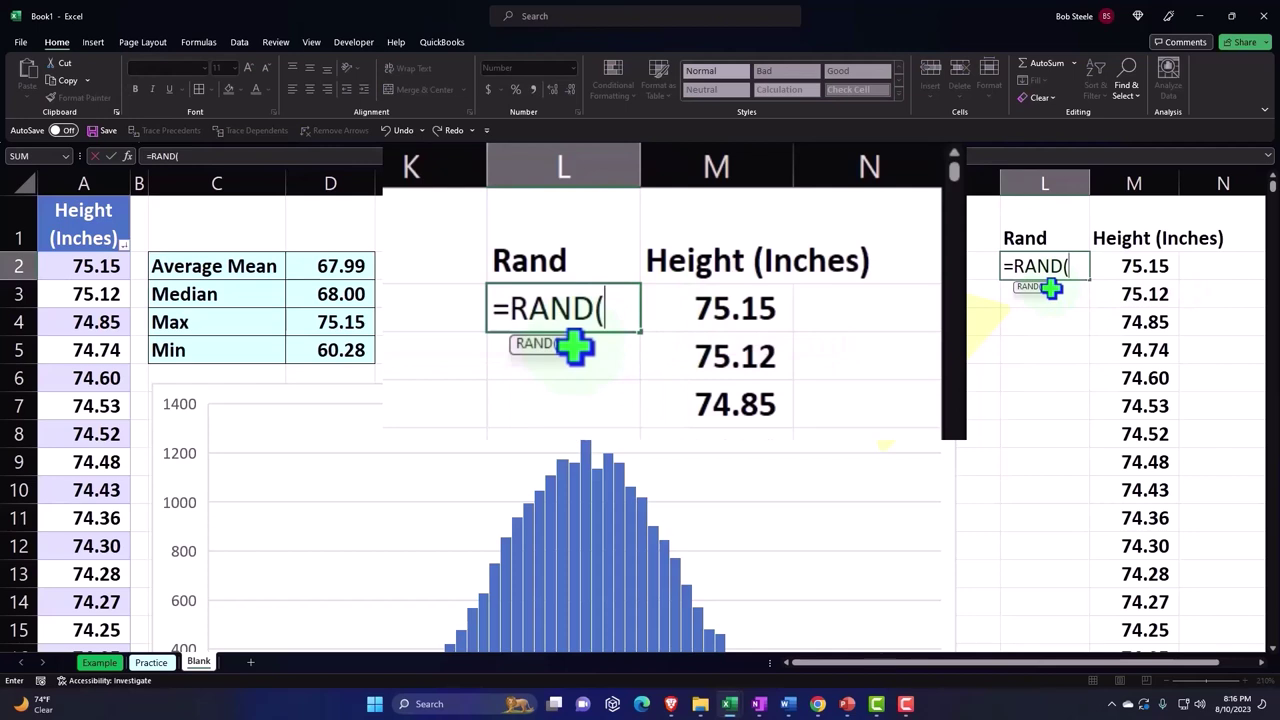
key(Return)
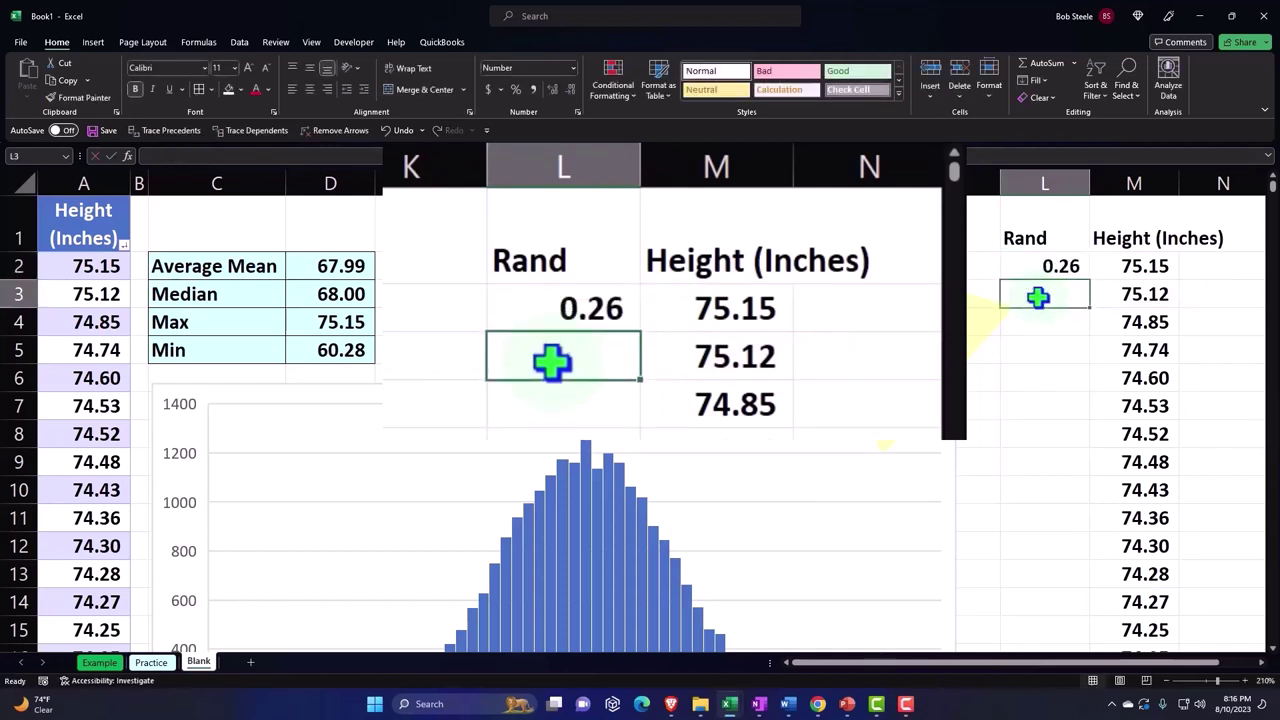
- Format the random number in cell L2 to show five decimal places
click(1045, 270)
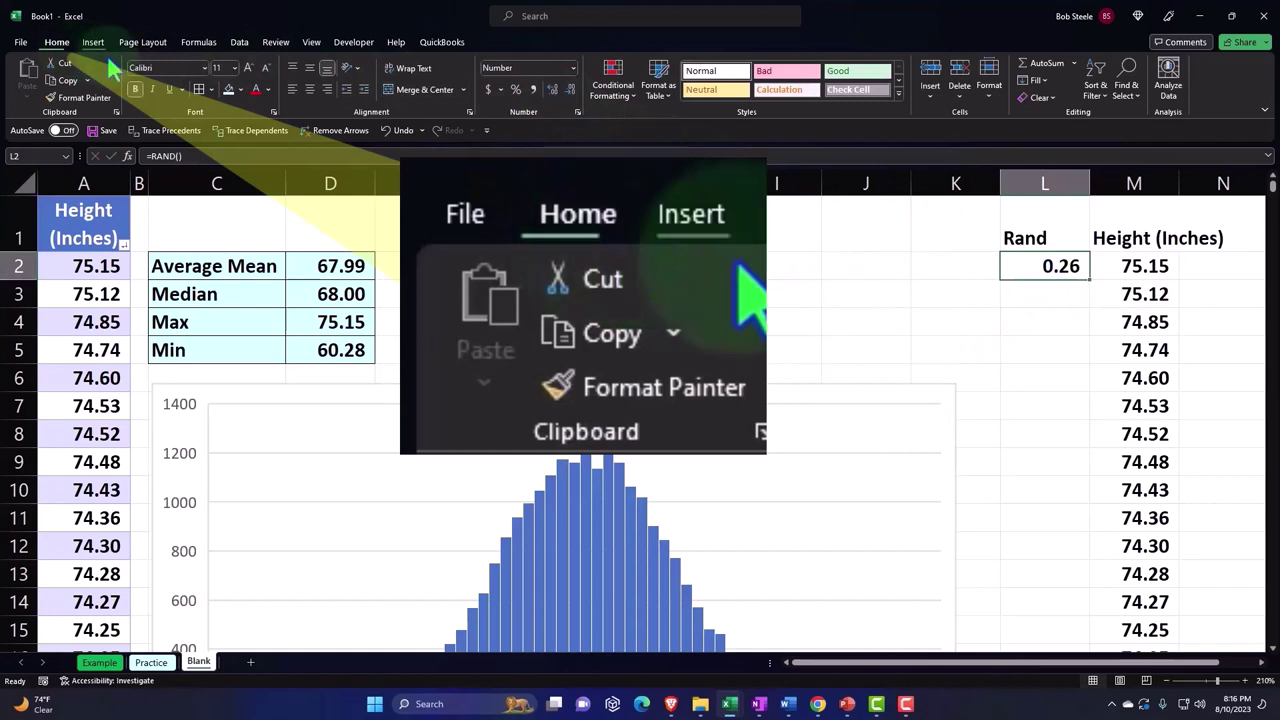
click(554, 90)
click(555, 92)
click(554, 90)
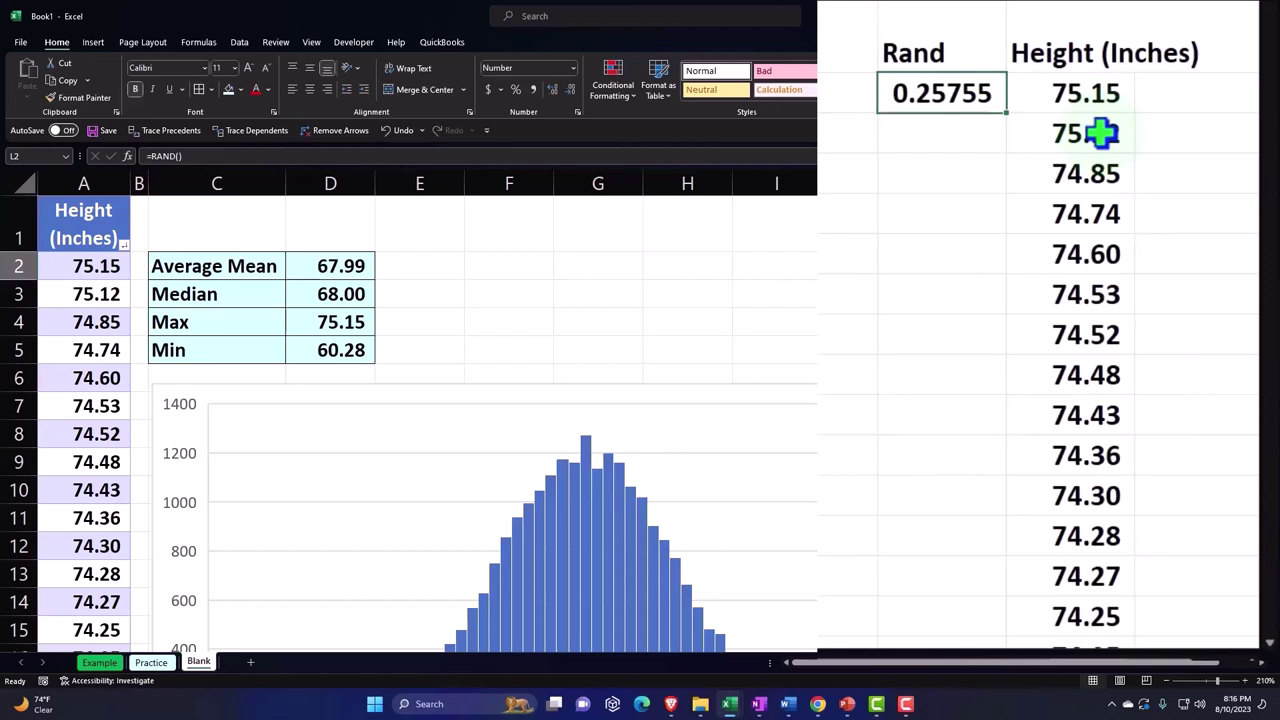
double_click(1012, 118)
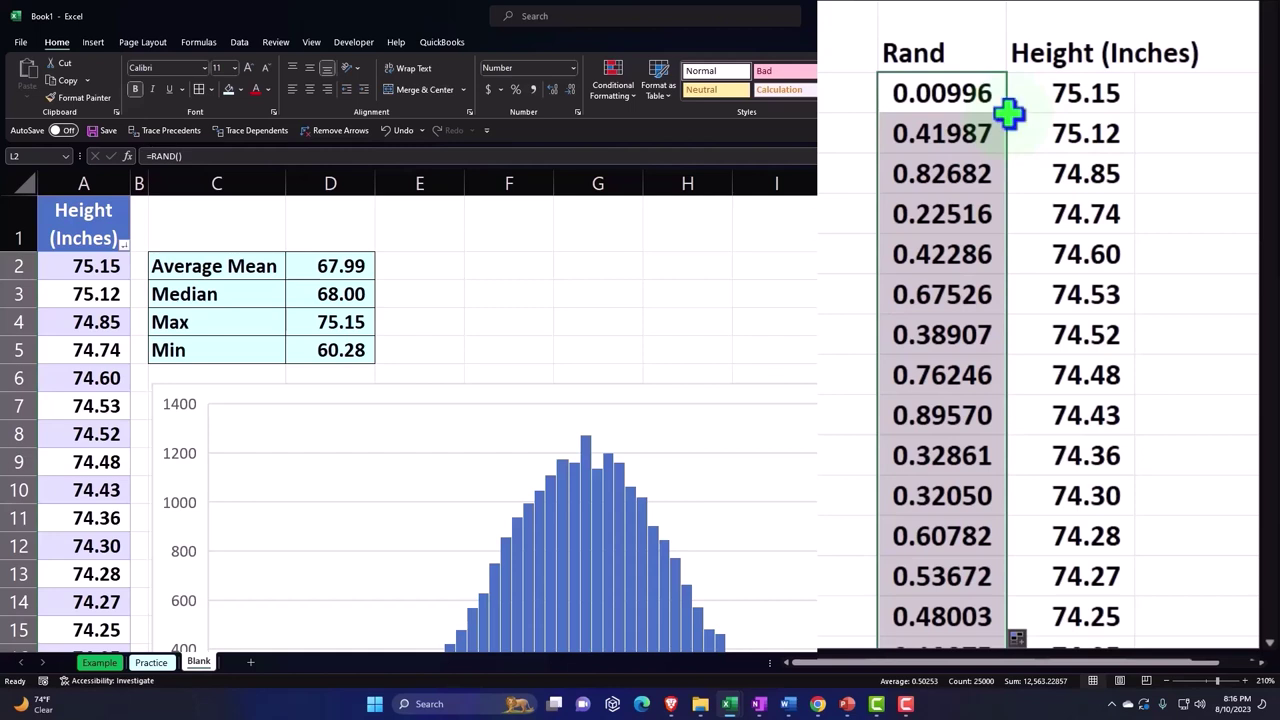
key(ctrl+z)
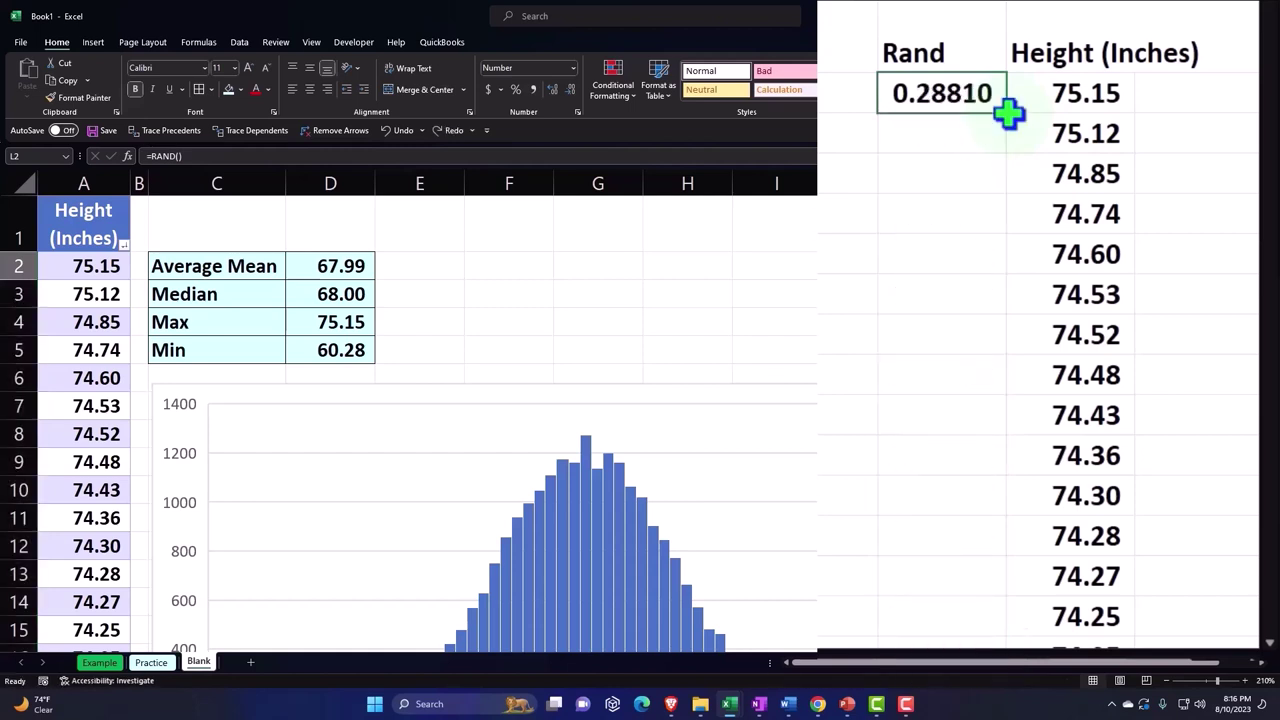
drag(1008, 114, 1030, 289)
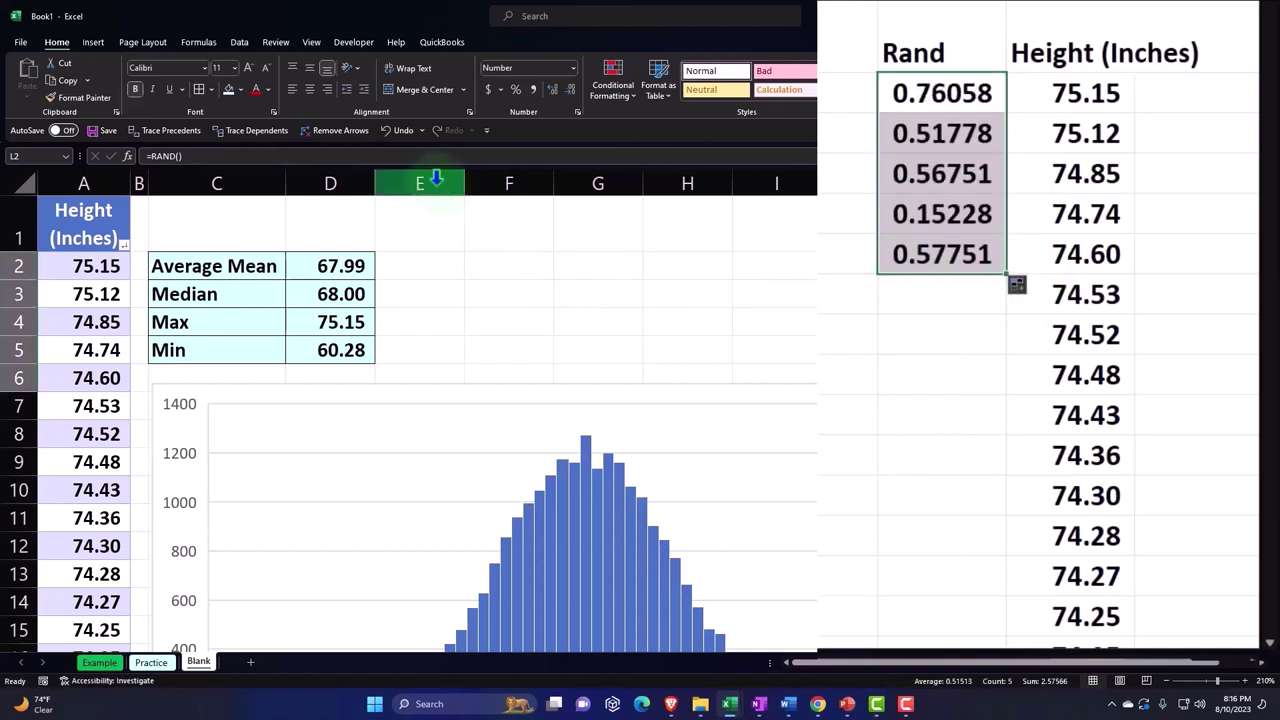
click(401, 131)
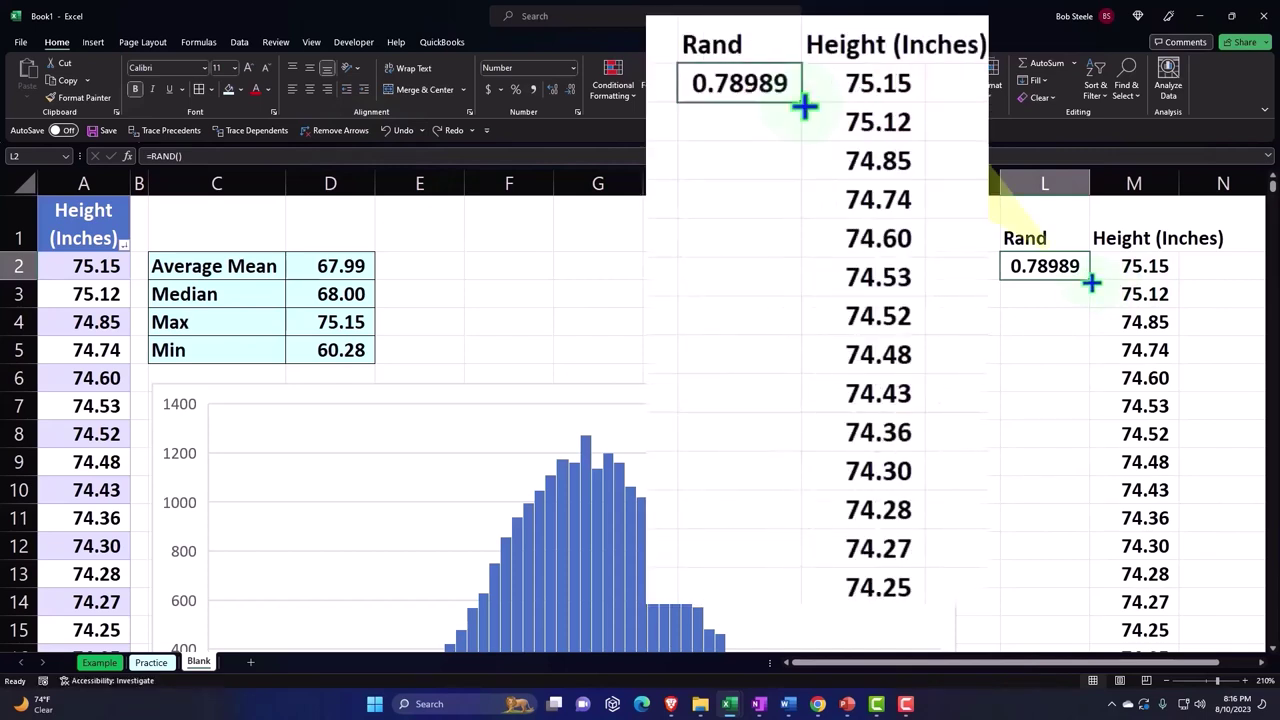
- Fill the RAND formula from L2 down beside all the heights, and turn range L1:M25001 into a table with headers
double_click(1091, 283)
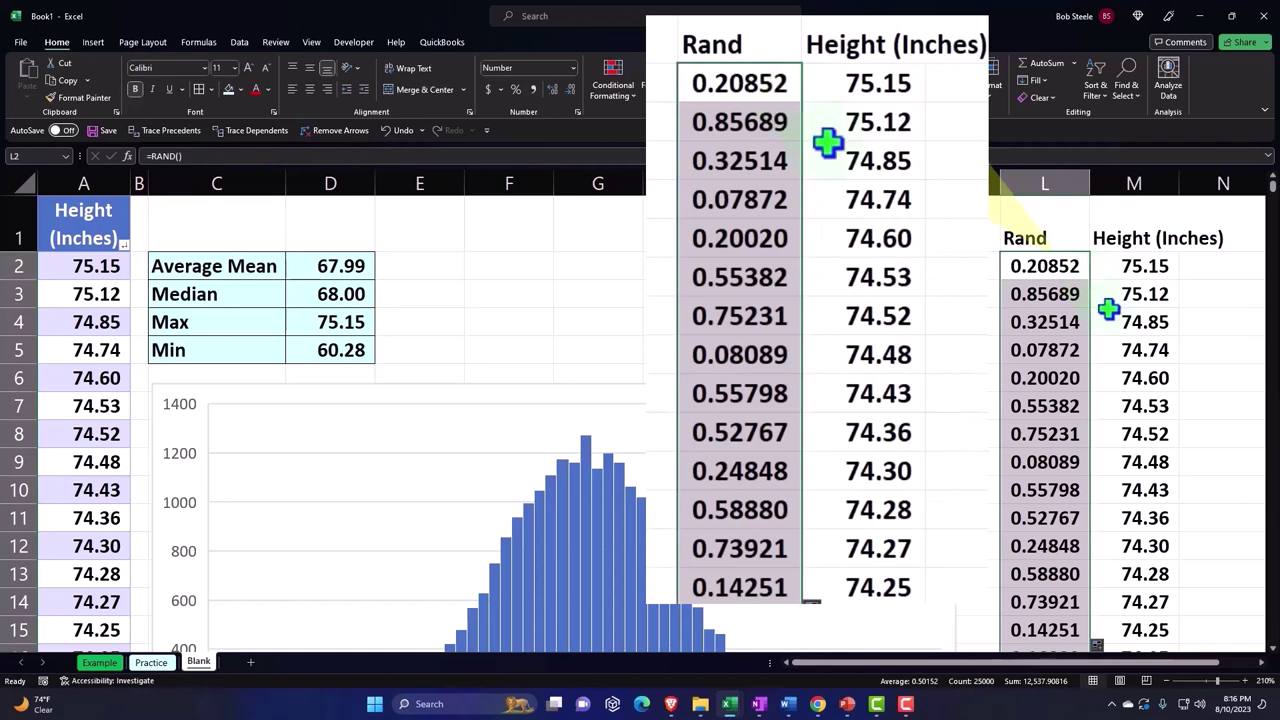
click(1143, 350)
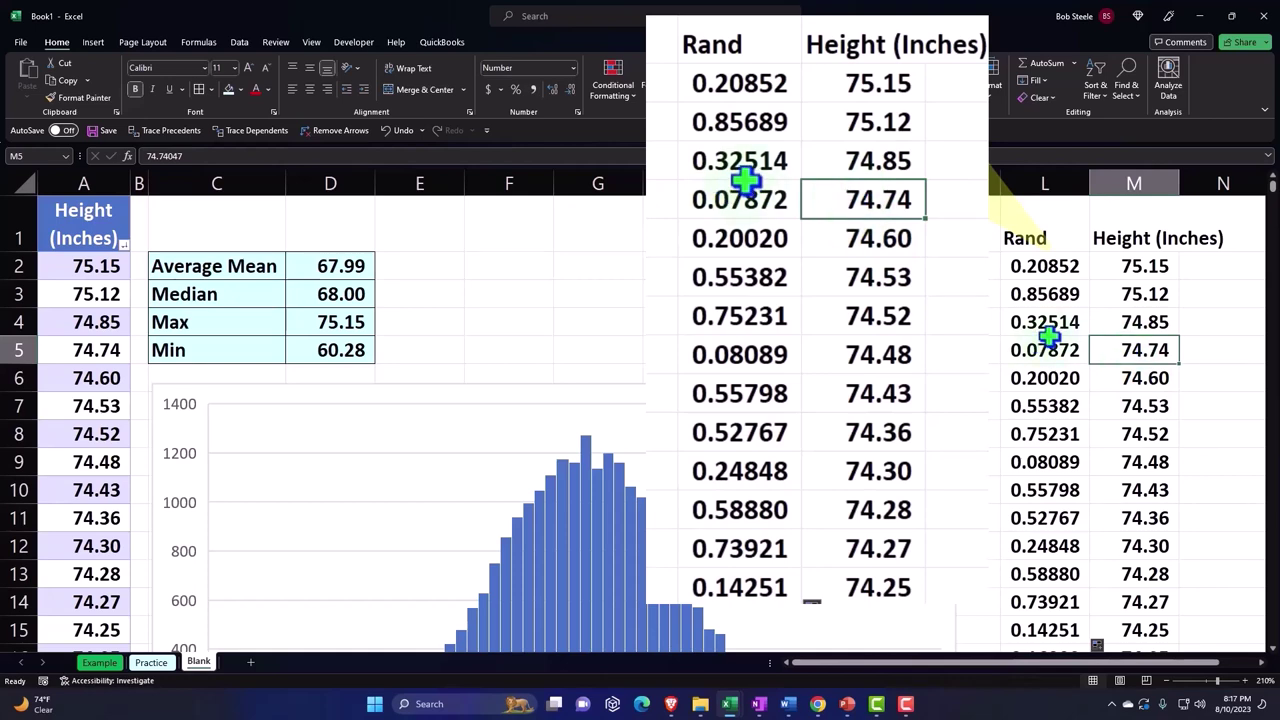
click(99, 44)
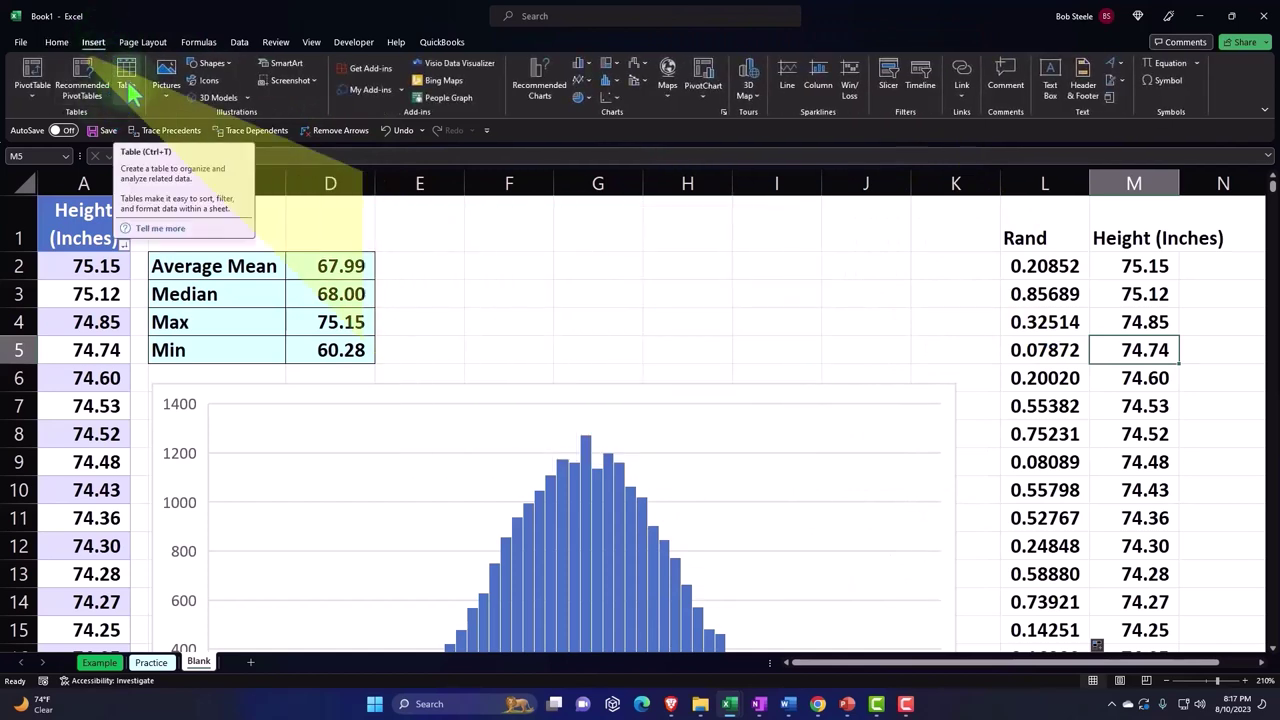
click(128, 82)
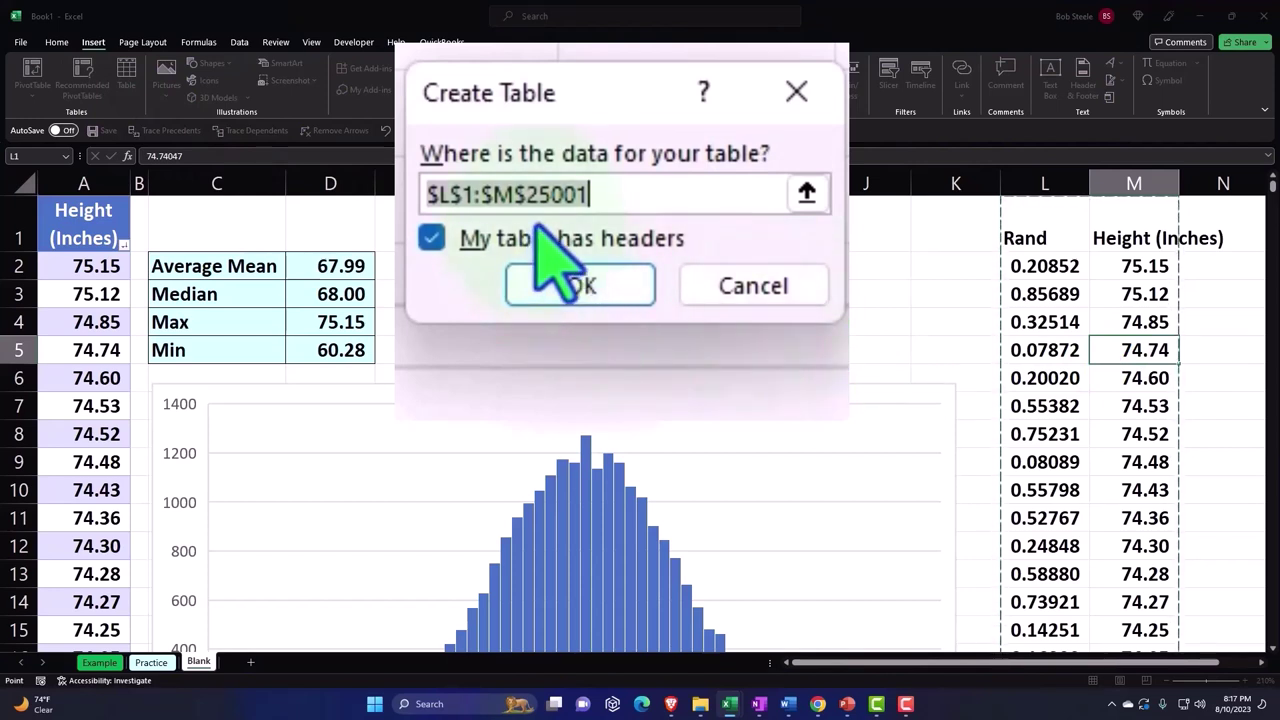
click(564, 374)
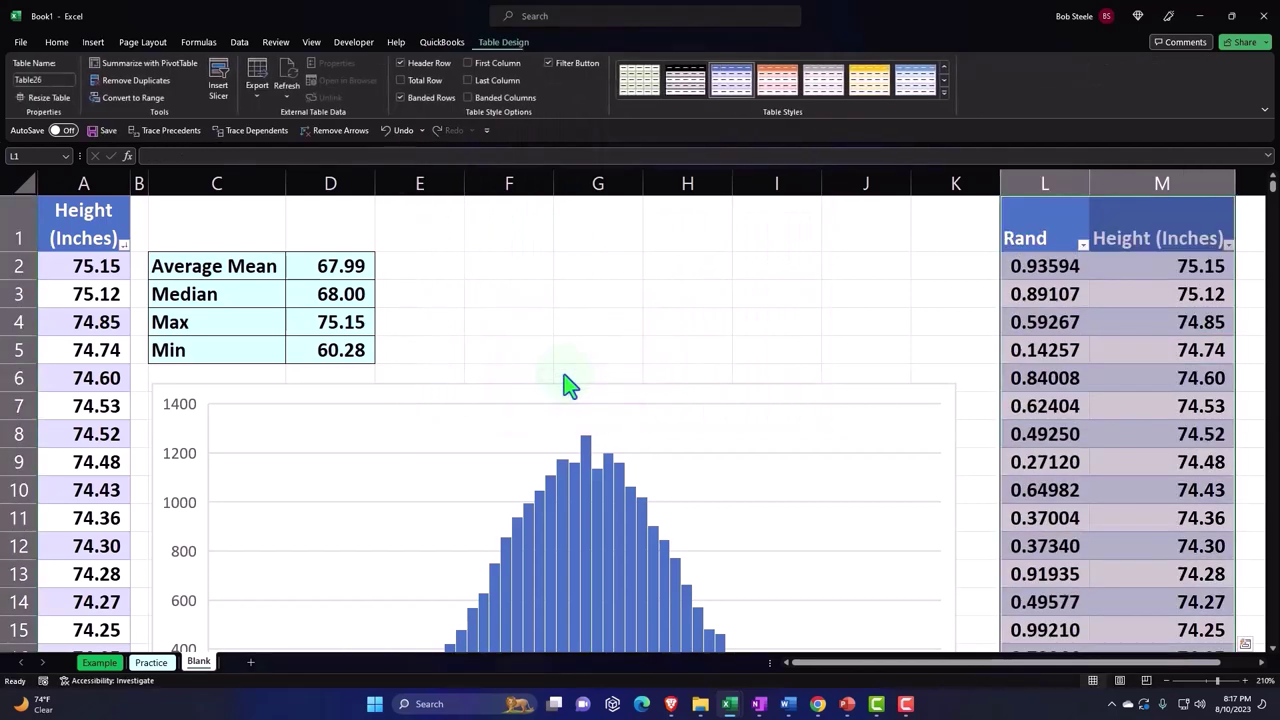
- Narrow column M, which holds the pasted heights, to fit its numbers
click(1143, 343)
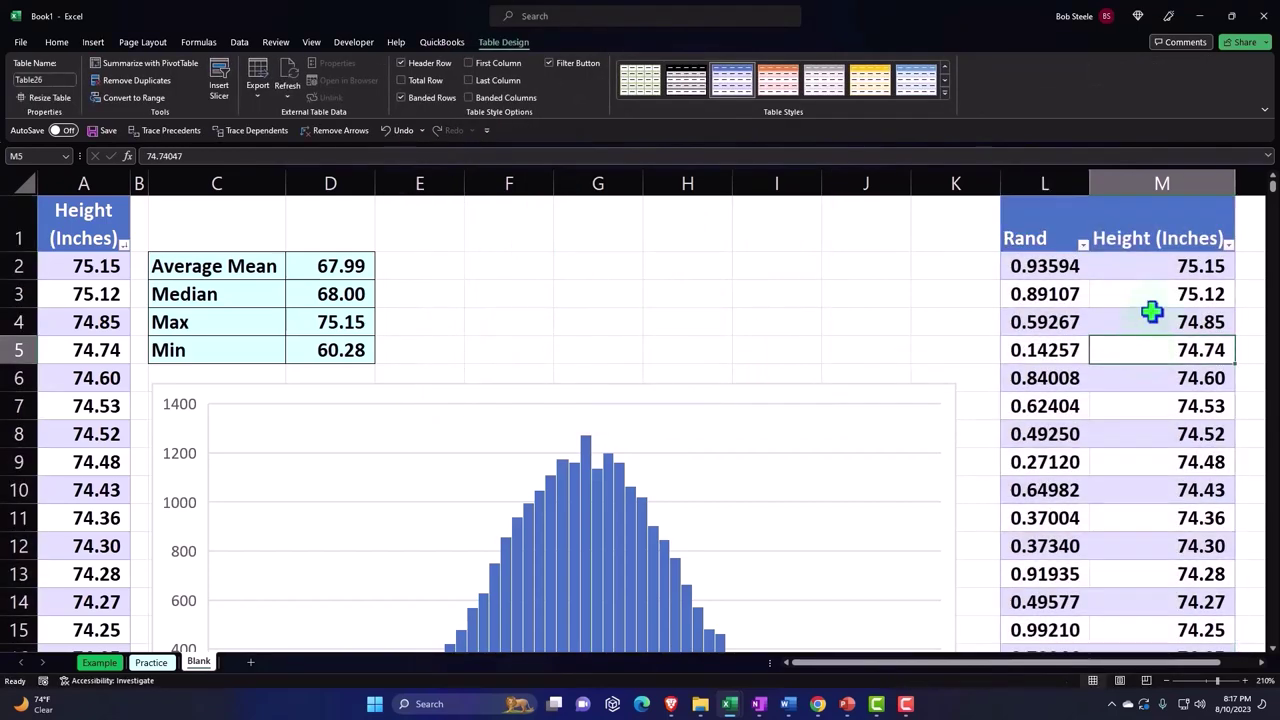
click(1155, 238)
drag(1157, 251, 1203, 234)
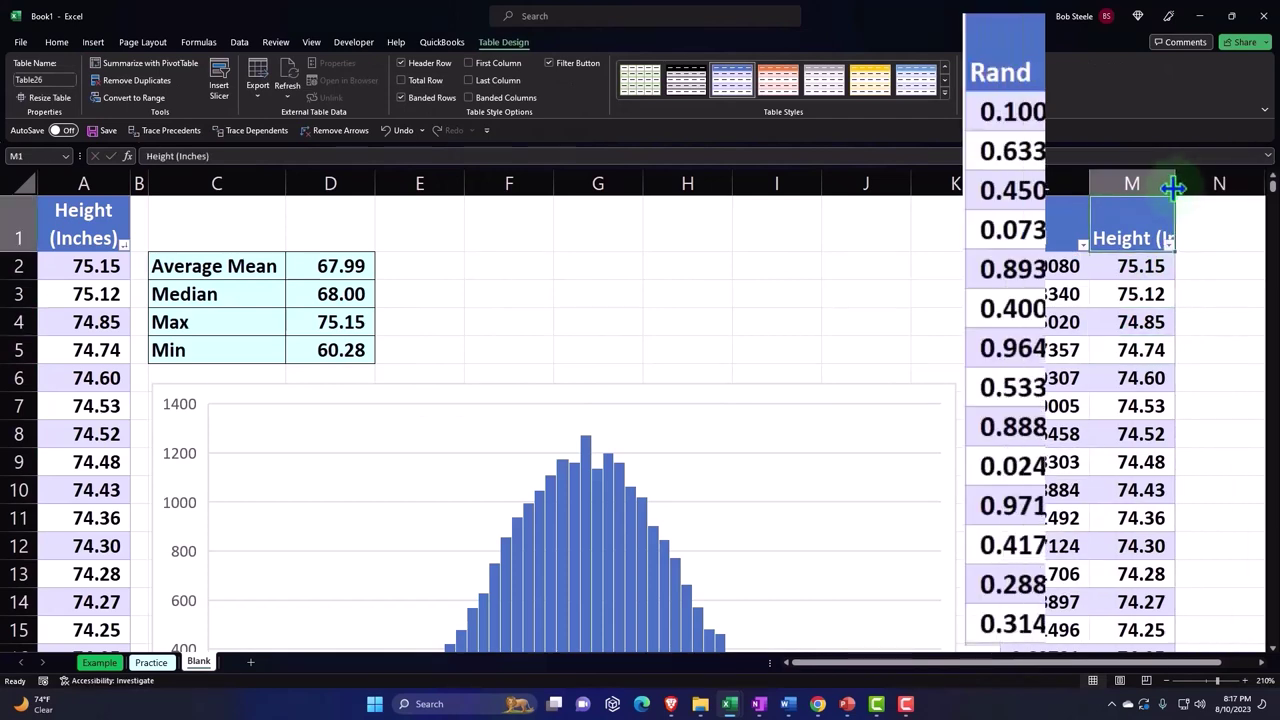
- Wrap and center the text of the Rand and Height (Inches) header cells L1:M1
click(1008, 22)
click(914, 263)
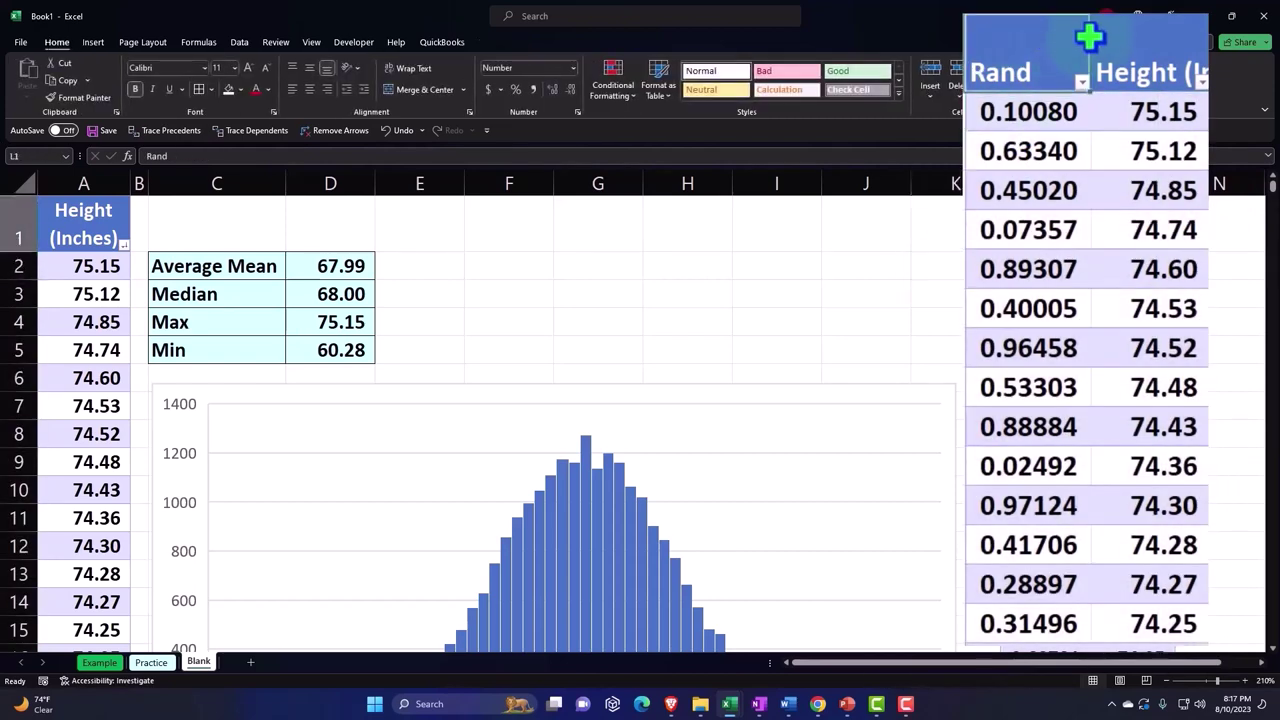
drag(1089, 34, 1115, 37)
click(503, 42)
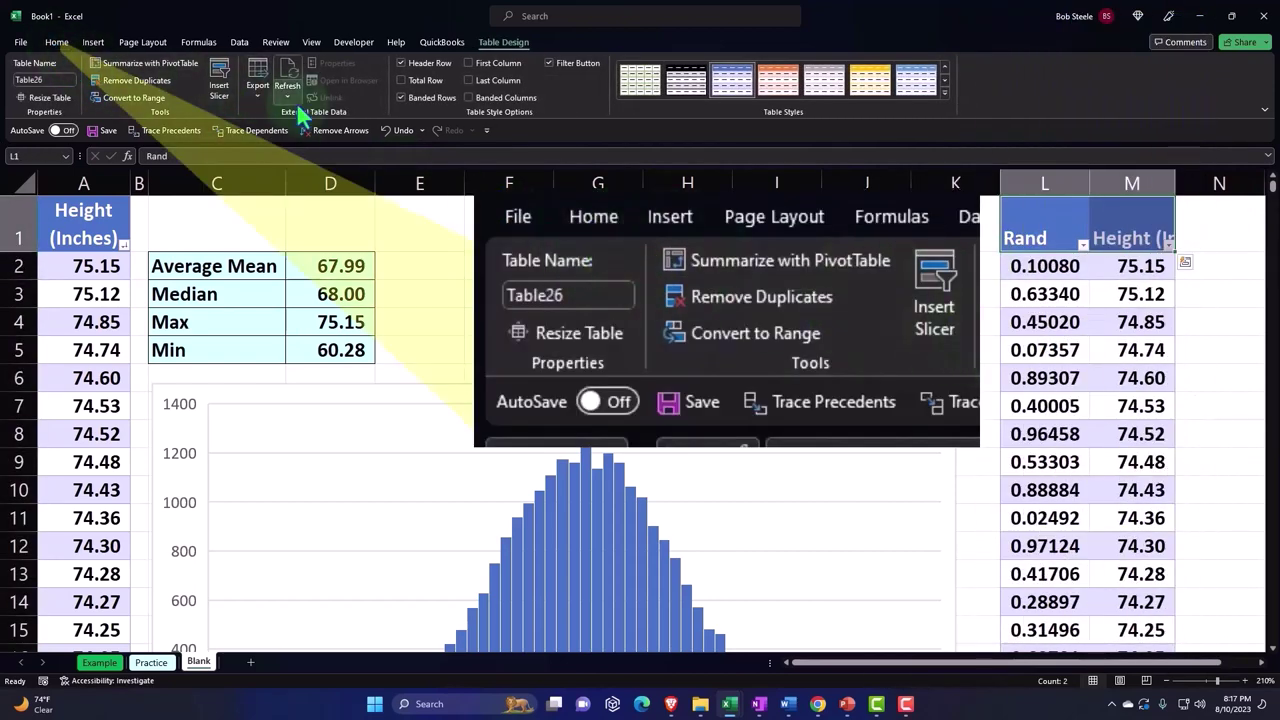
click(56, 42)
click(407, 71)
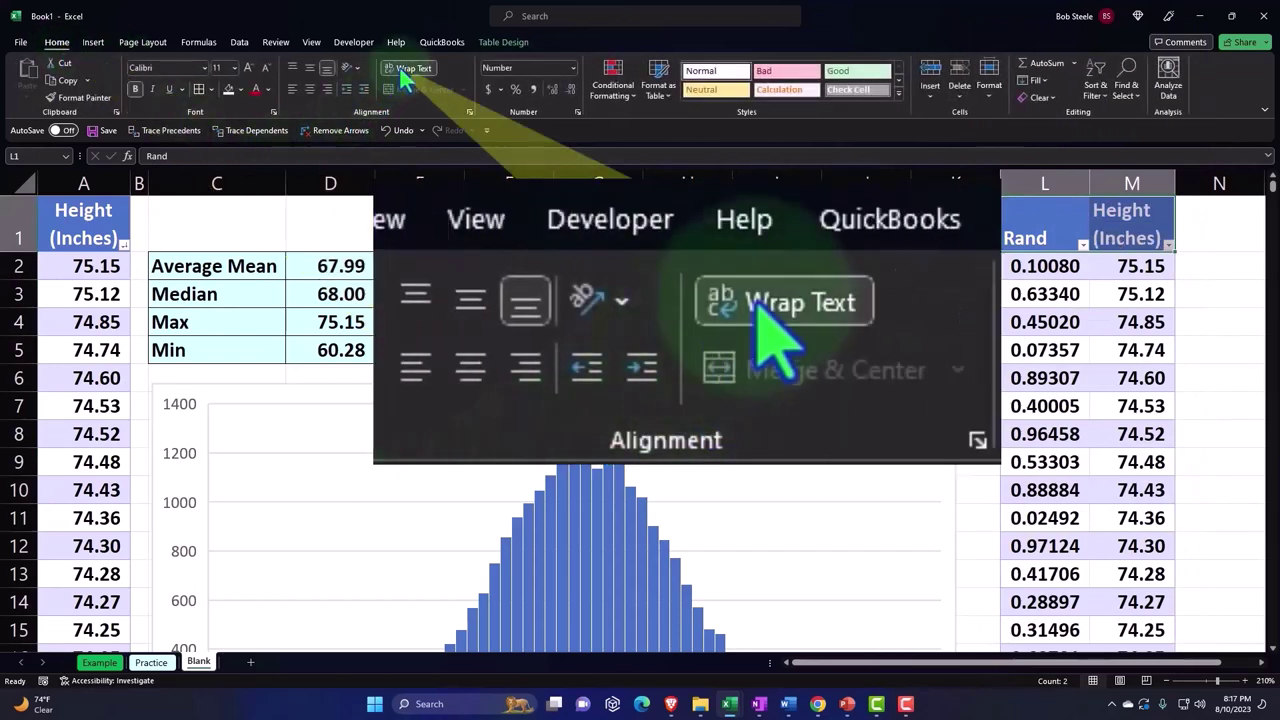
click(309, 89)
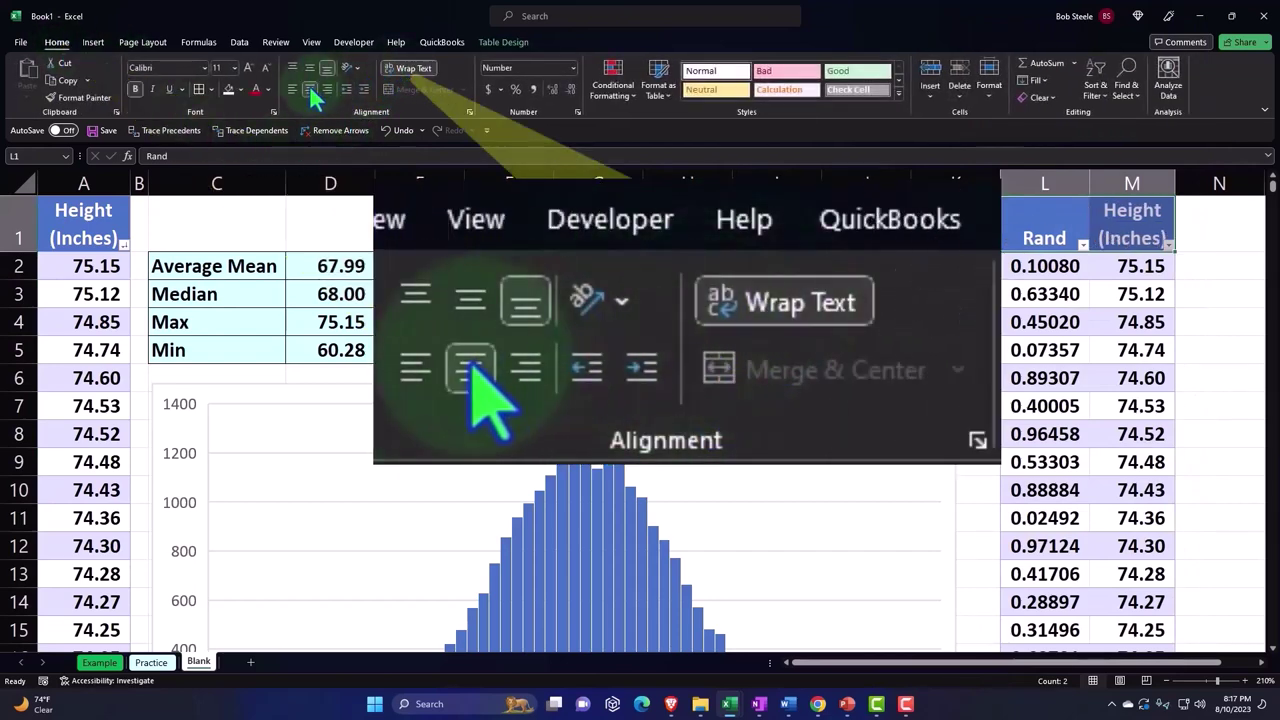
- Re-enter the RAND formulas in cells L3, L5 and L6 unchanged to regenerate the random numbers
click(1143, 294)
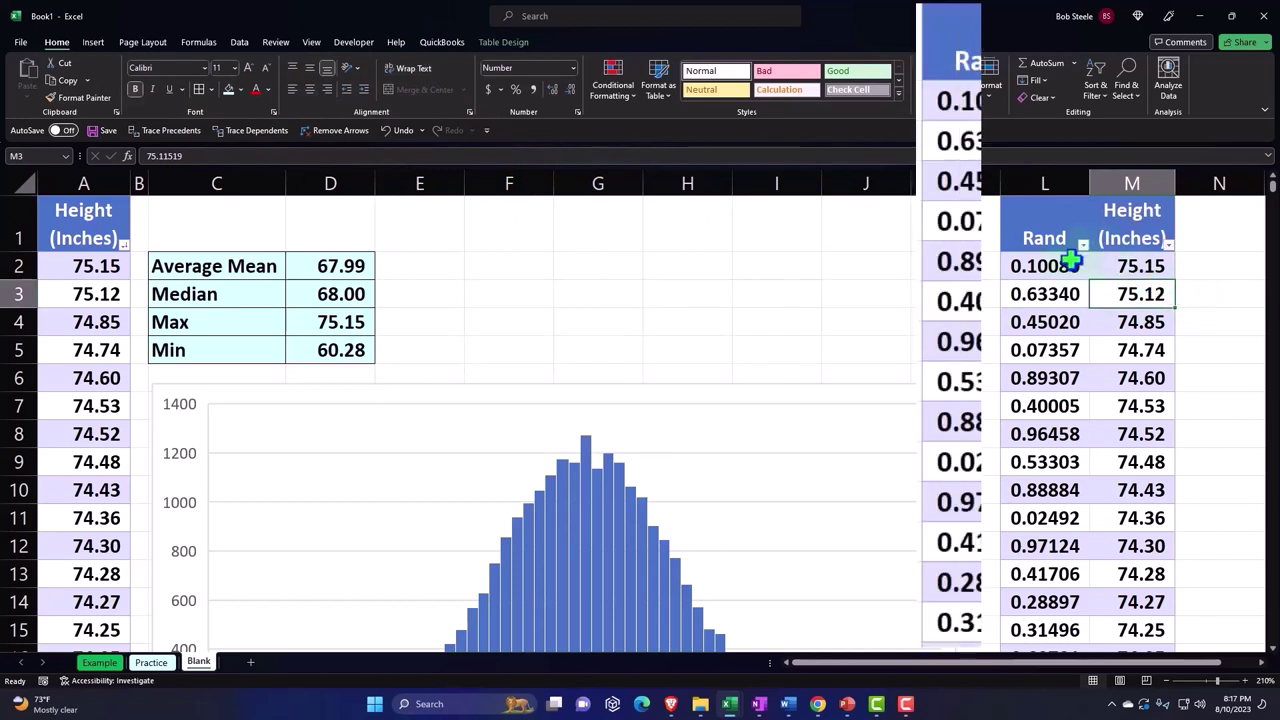
double_click(1046, 293)
key(Return)
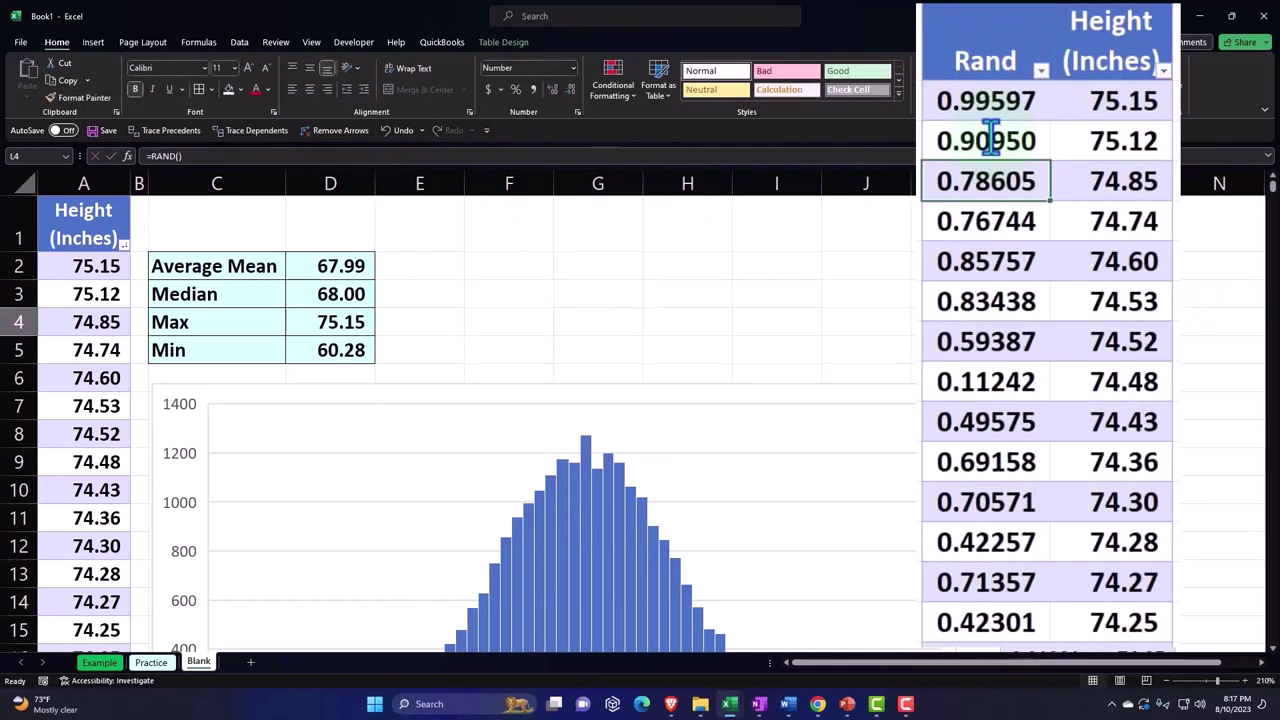
click(1043, 355)
double_click(985, 228)
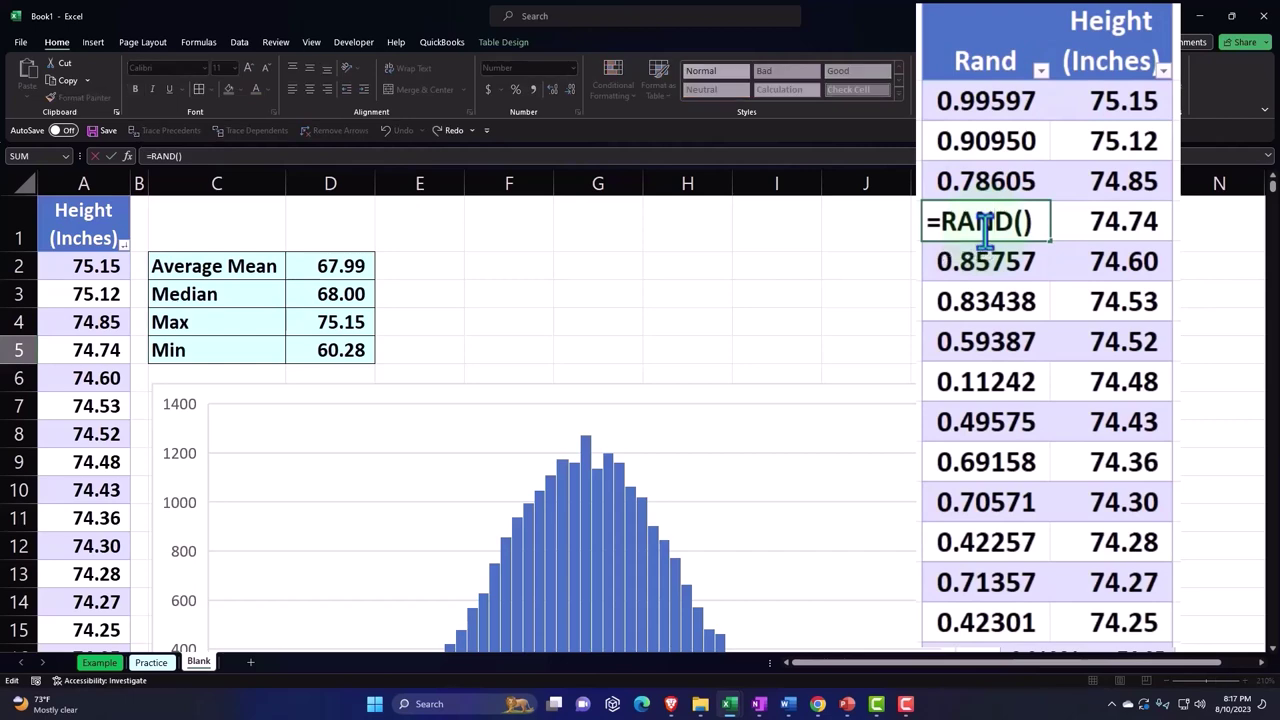
key(Return)
double_click(990, 266)
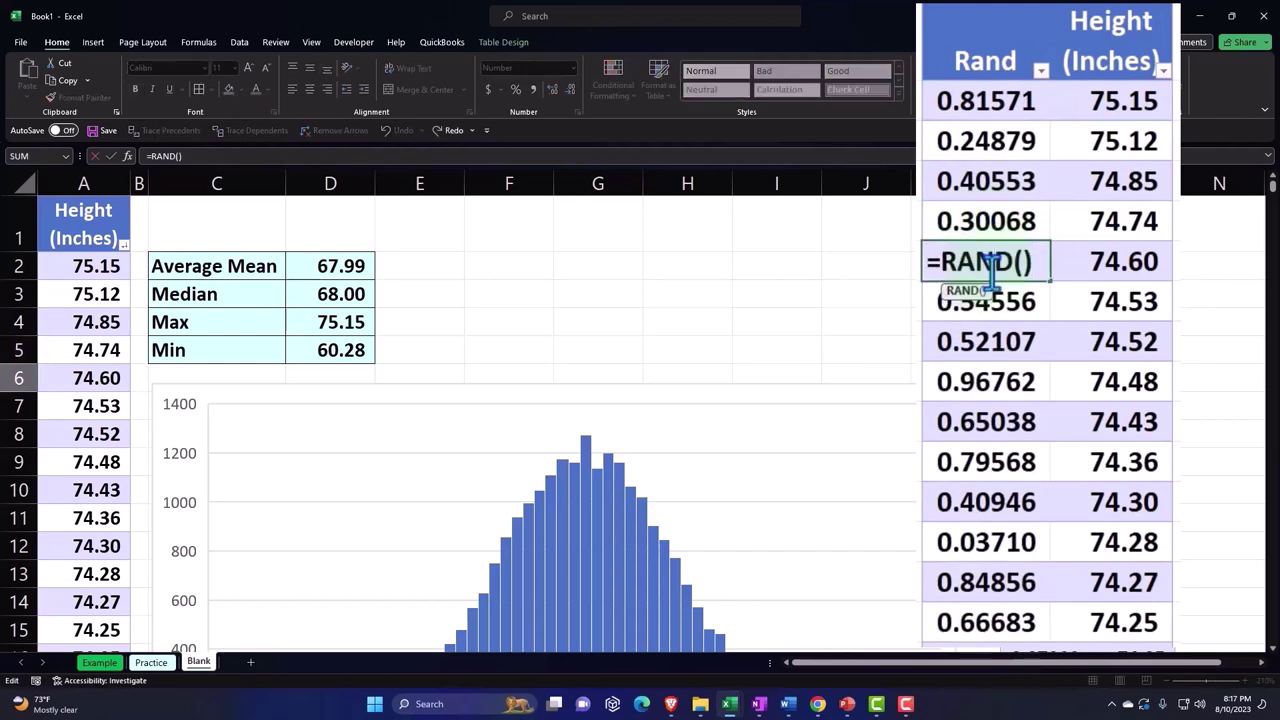
key(Return)
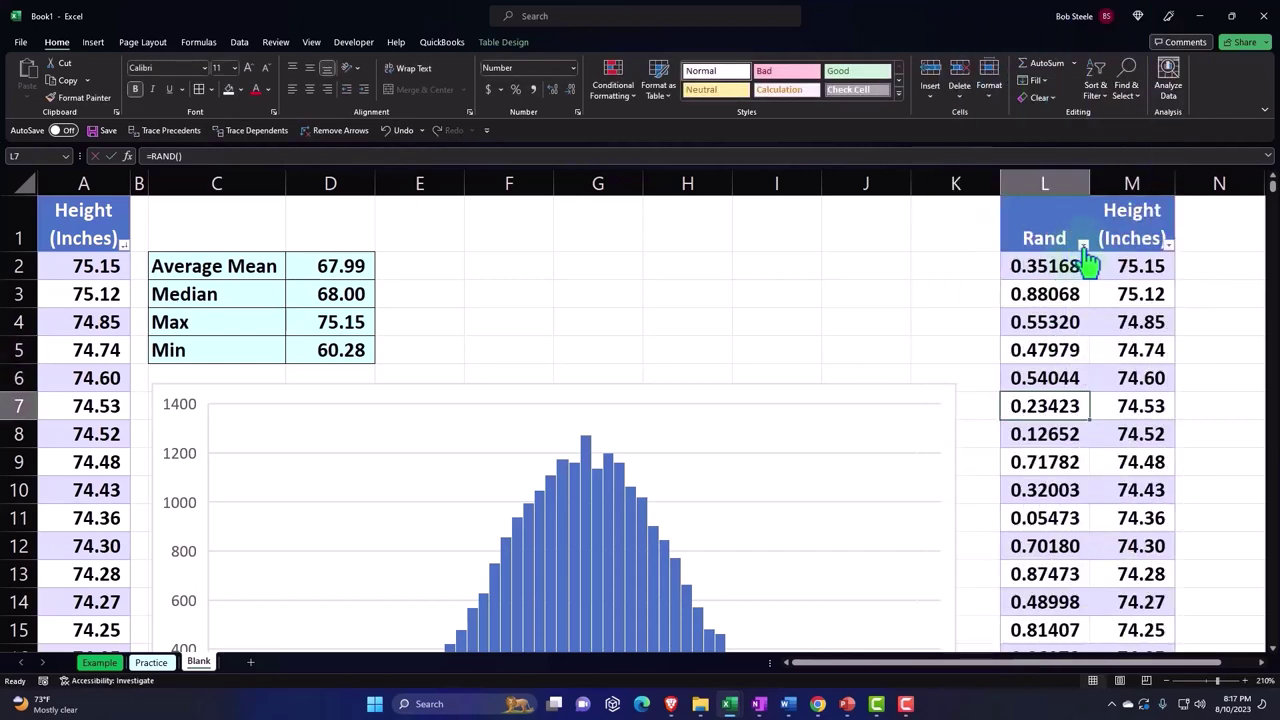
- Sort the new table by its Rand column to put the heights in random order
click(1083, 244)
click(1063, 263)
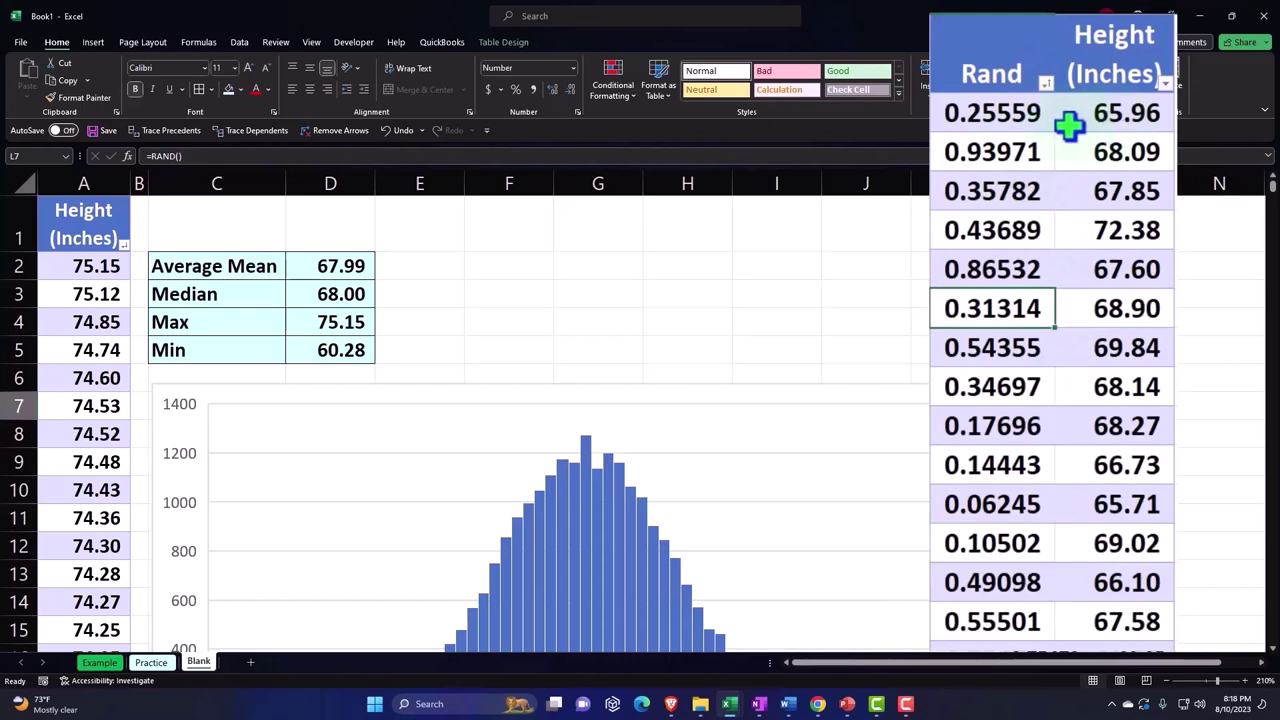
- Re-enter the RAND formula in cell L3 to regenerate the random numbers, and copy columns L:M
double_click(994, 145)
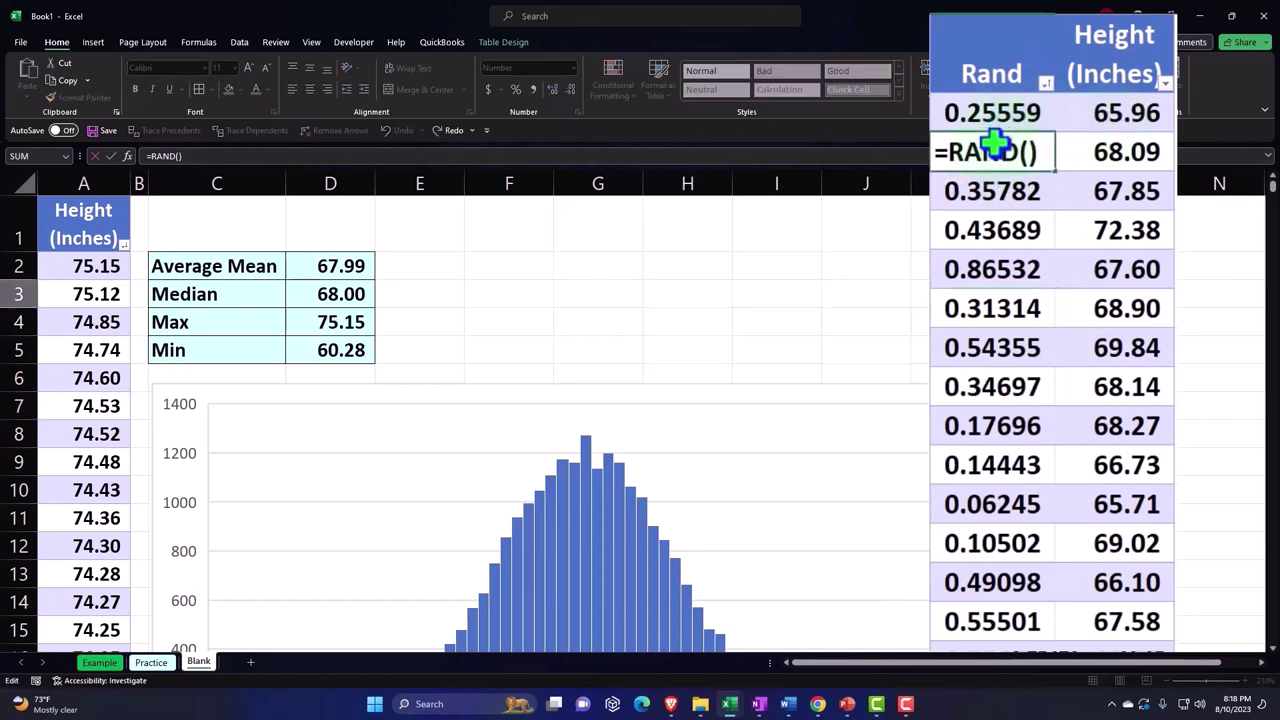
key(Return)
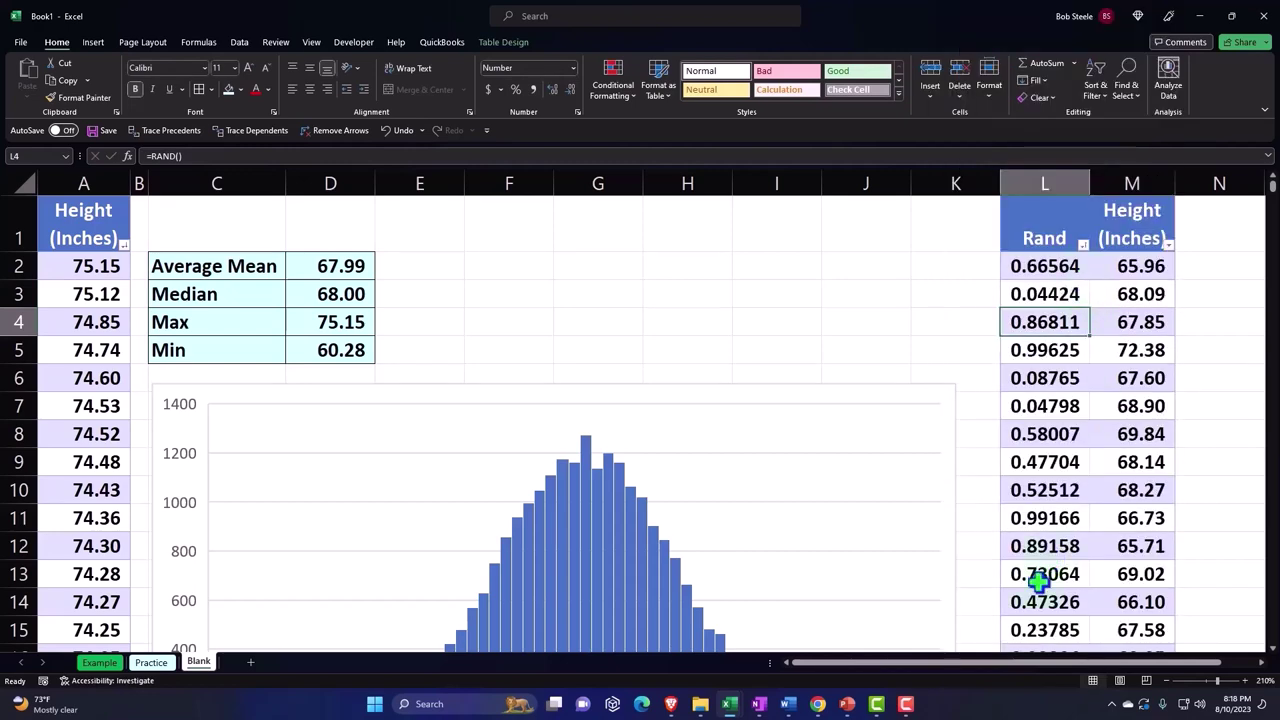
drag(1014, 662, 1160, 664)
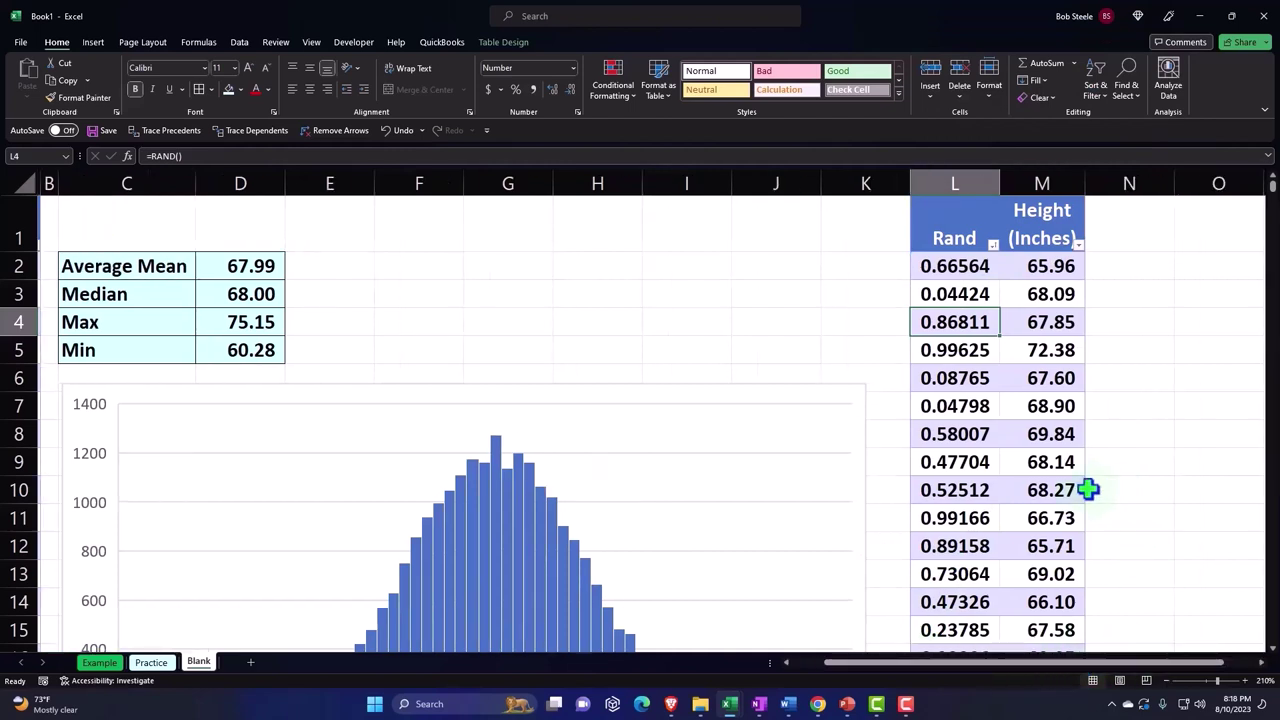
drag(972, 184, 1016, 186)
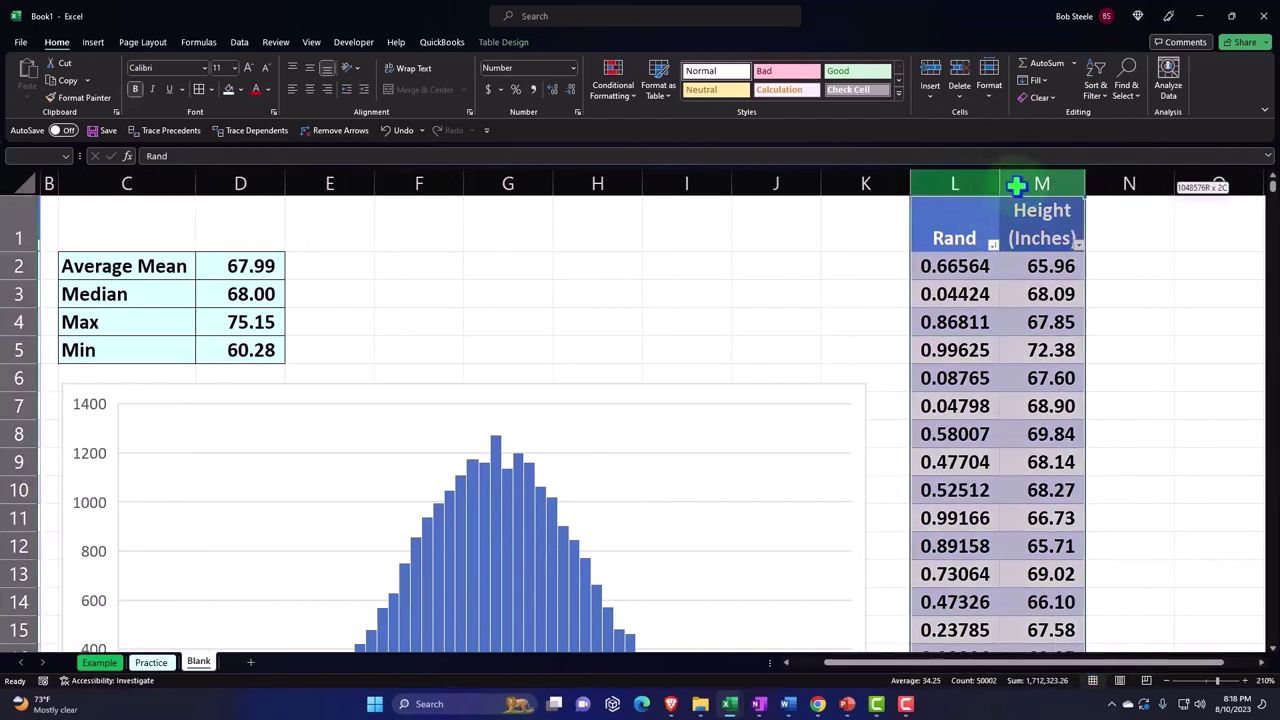
key(ctrl+c)
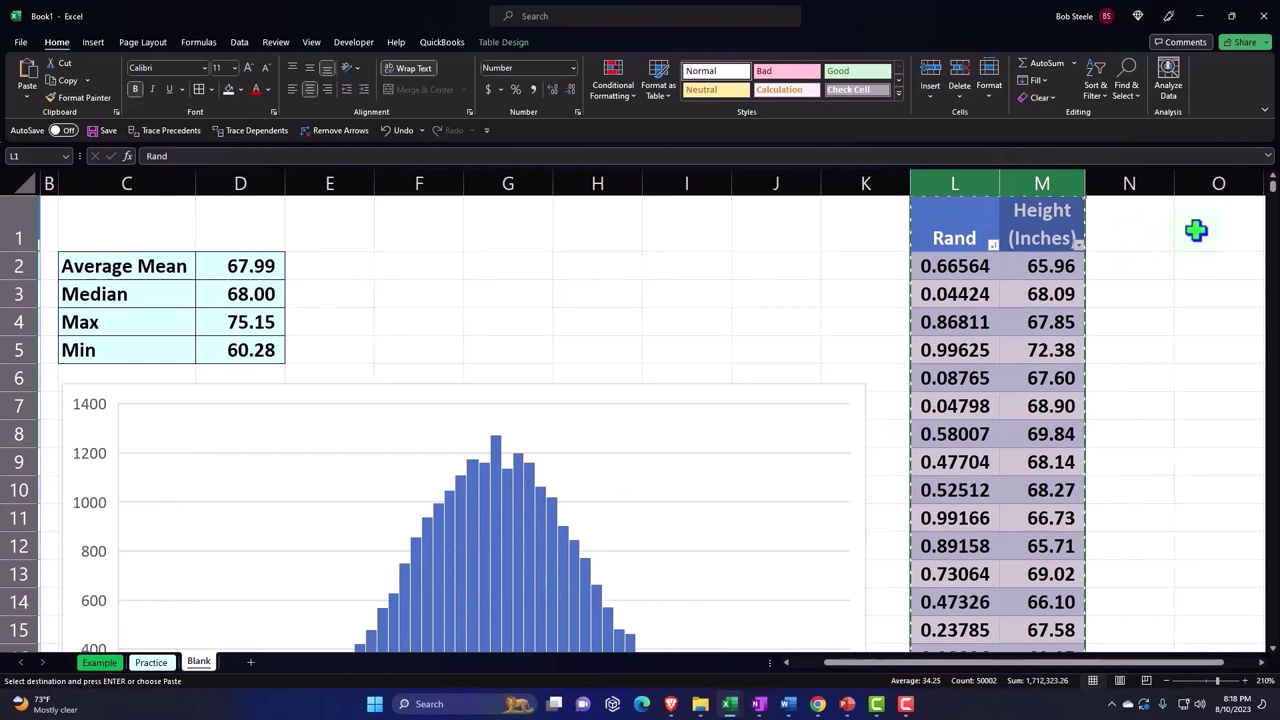
- Paste the copied Rand and Height (Inches) columns as values only, starting at cell O1
click(1196, 229)
key(Right)
key(Right)
key(Right)
key(Right)
key(Right)
key(Right)
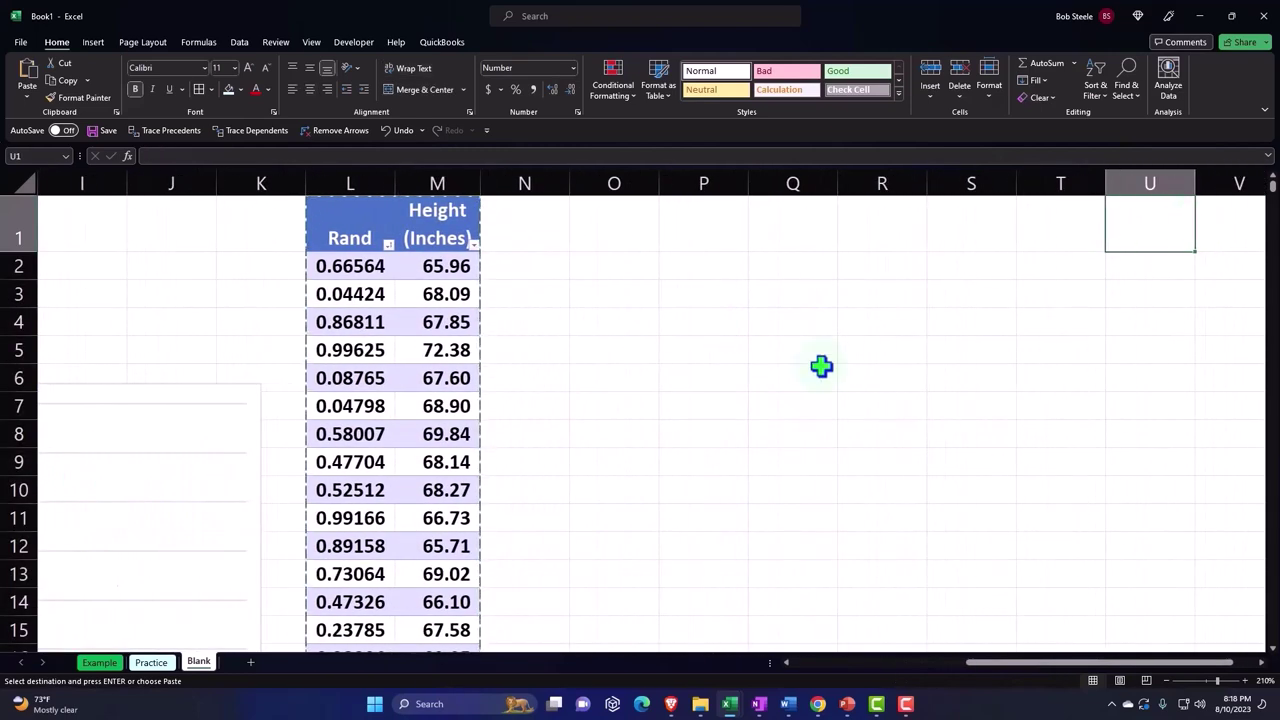
click(623, 220)
right_click(625, 220)
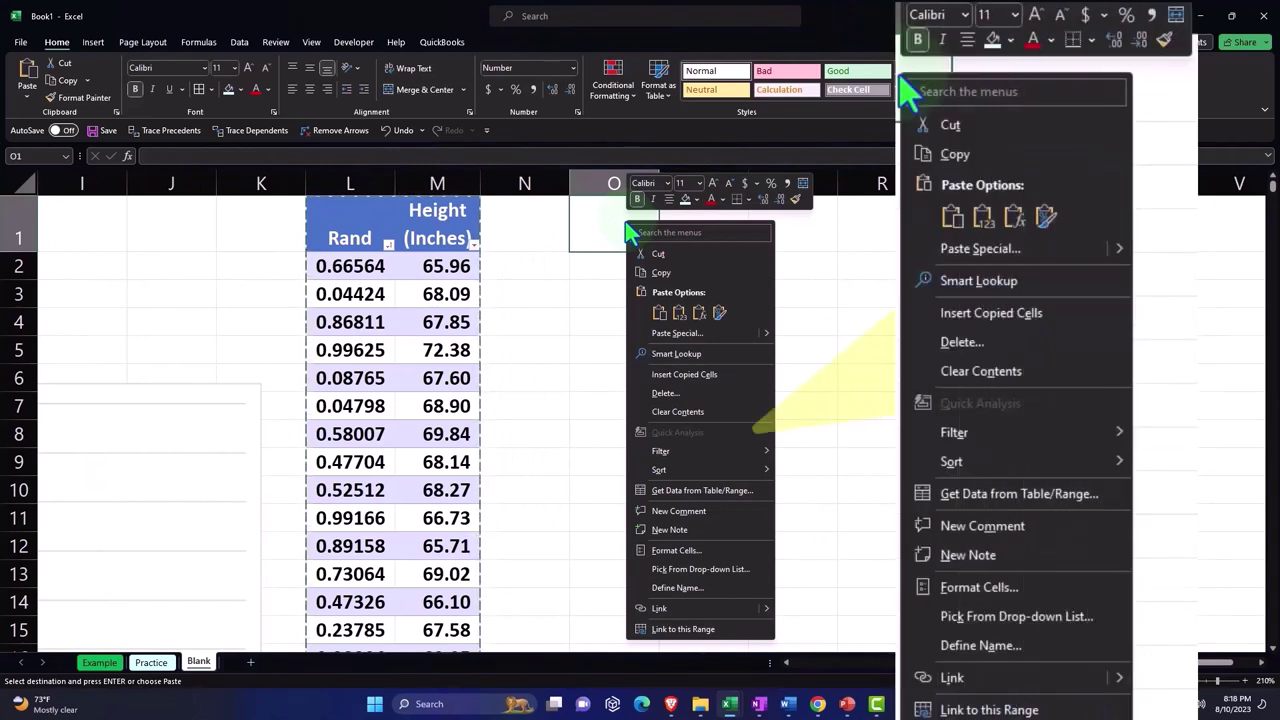
click(678, 314)
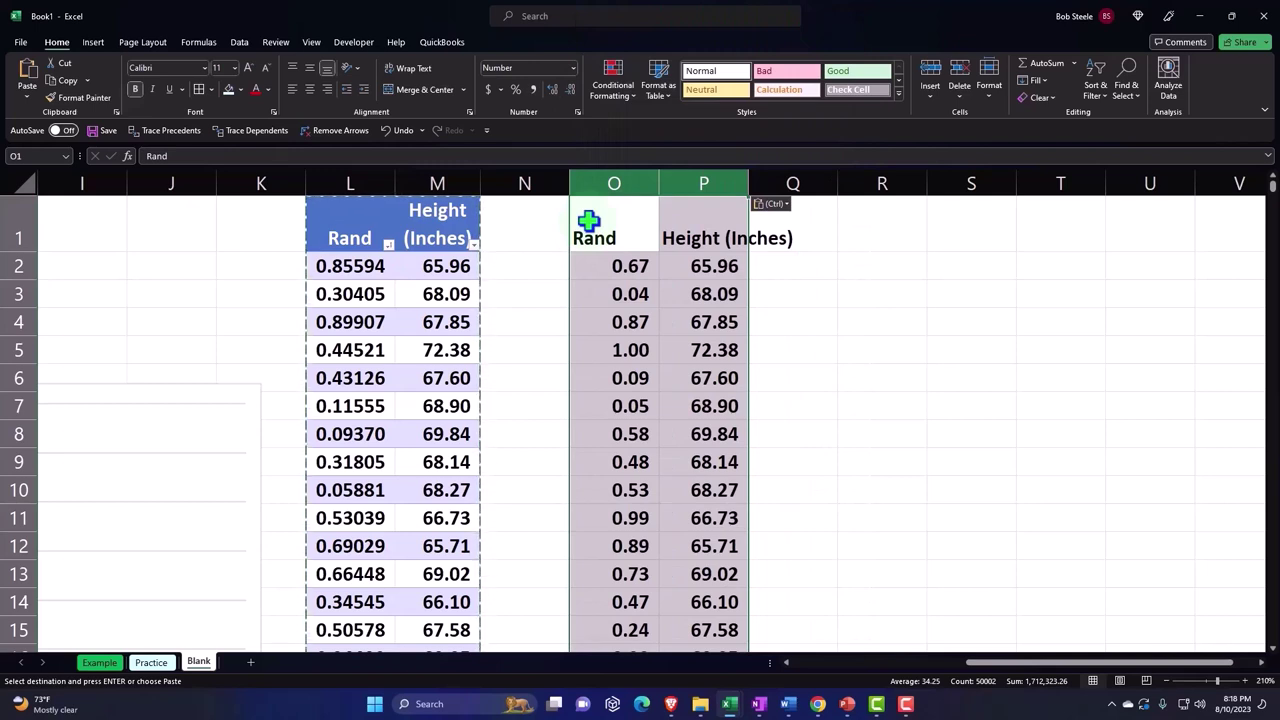
- Paste only the formatting of the copied columns L:M onto columns O:P
right_click(588, 220)
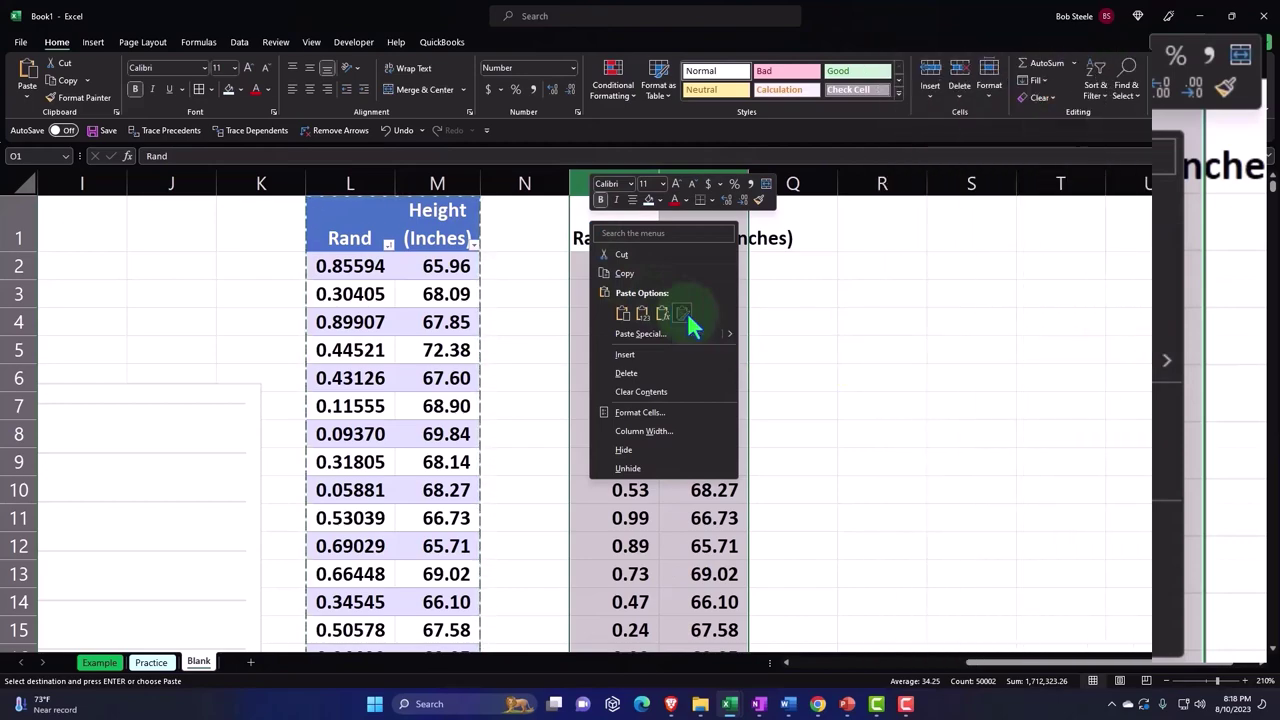
click(687, 312)
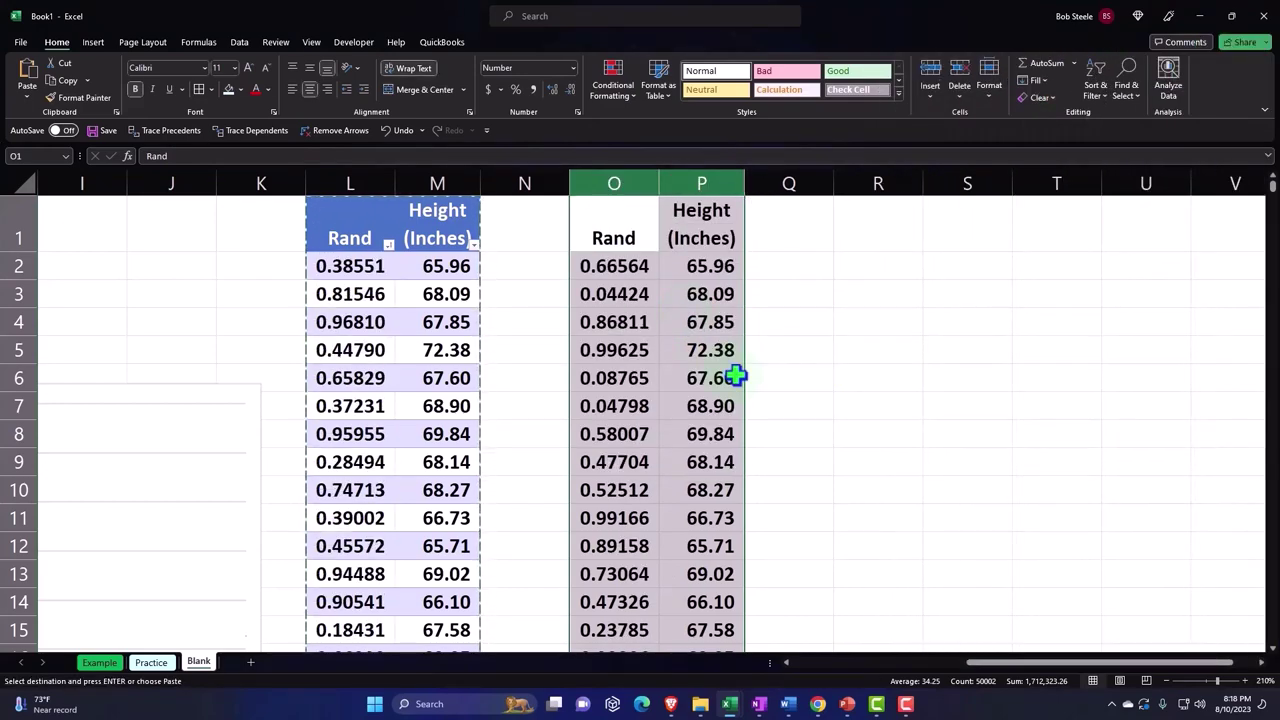
scroll(735, 375, down, 7)
scroll(735, 375, up, 7)
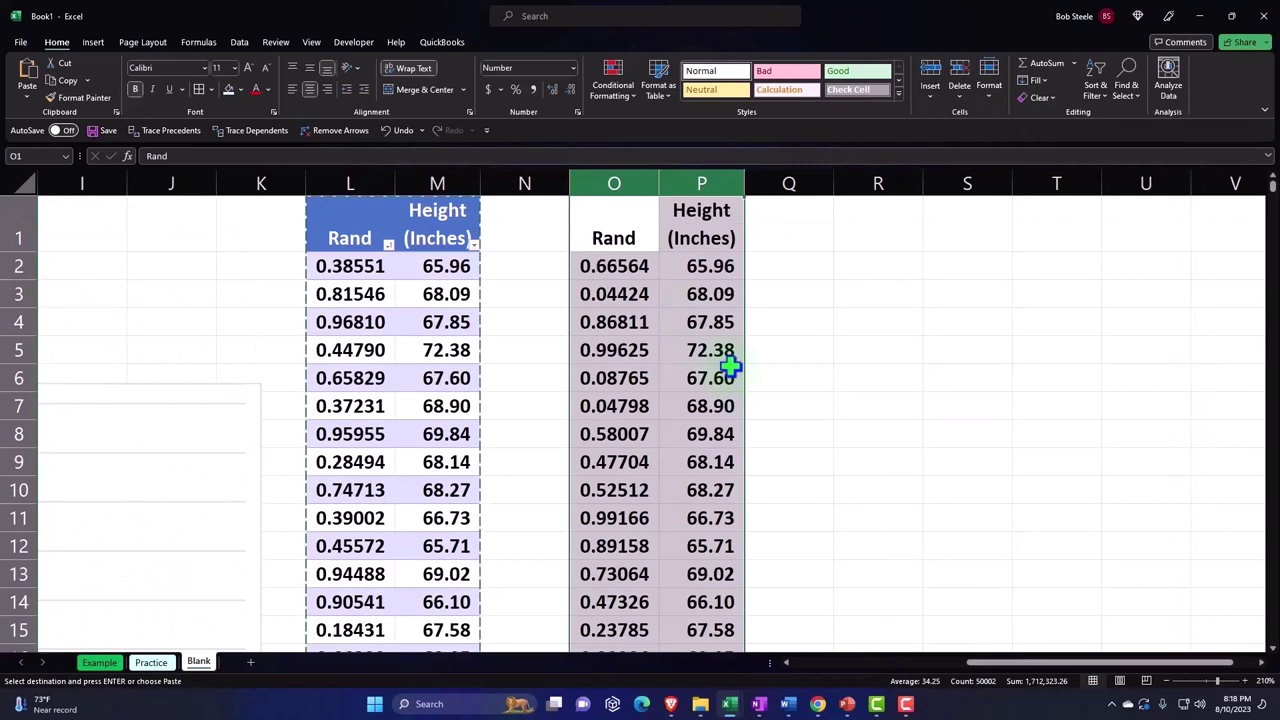
- Convert the pasted data in columns O:P into a table with headers
click(636, 293)
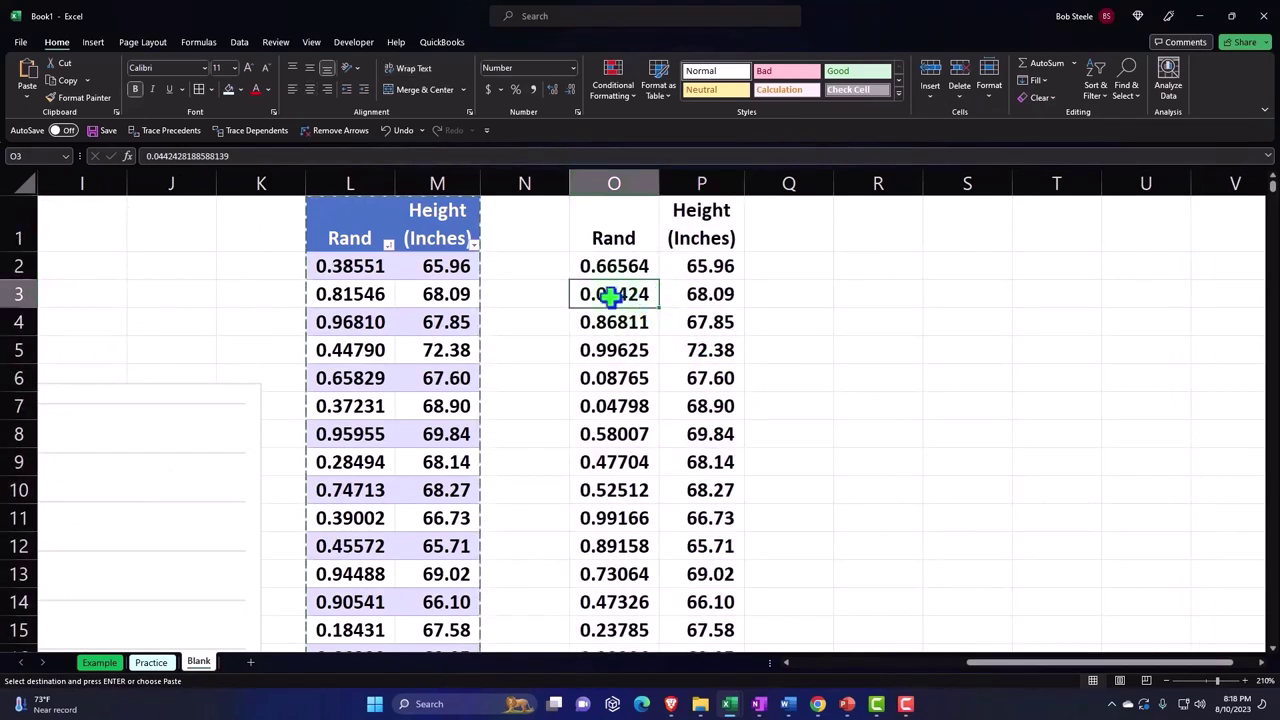
click(93, 42)
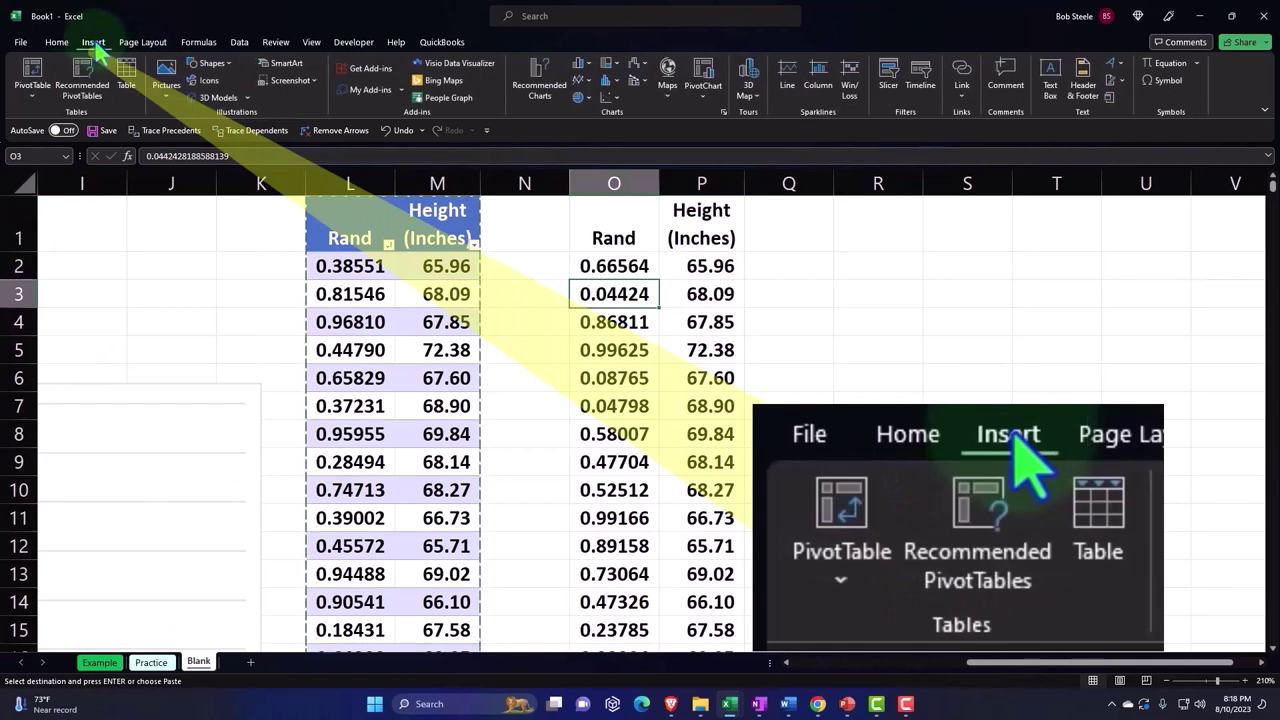
click(130, 82)
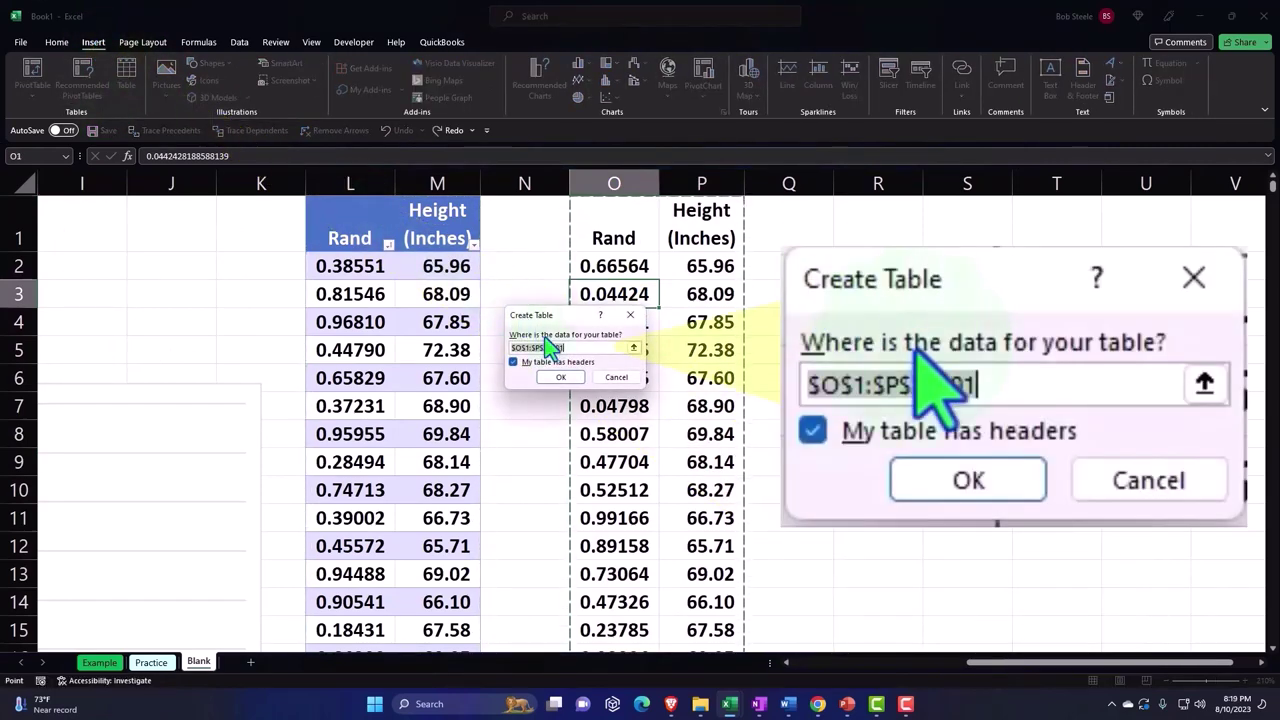
click(561, 377)
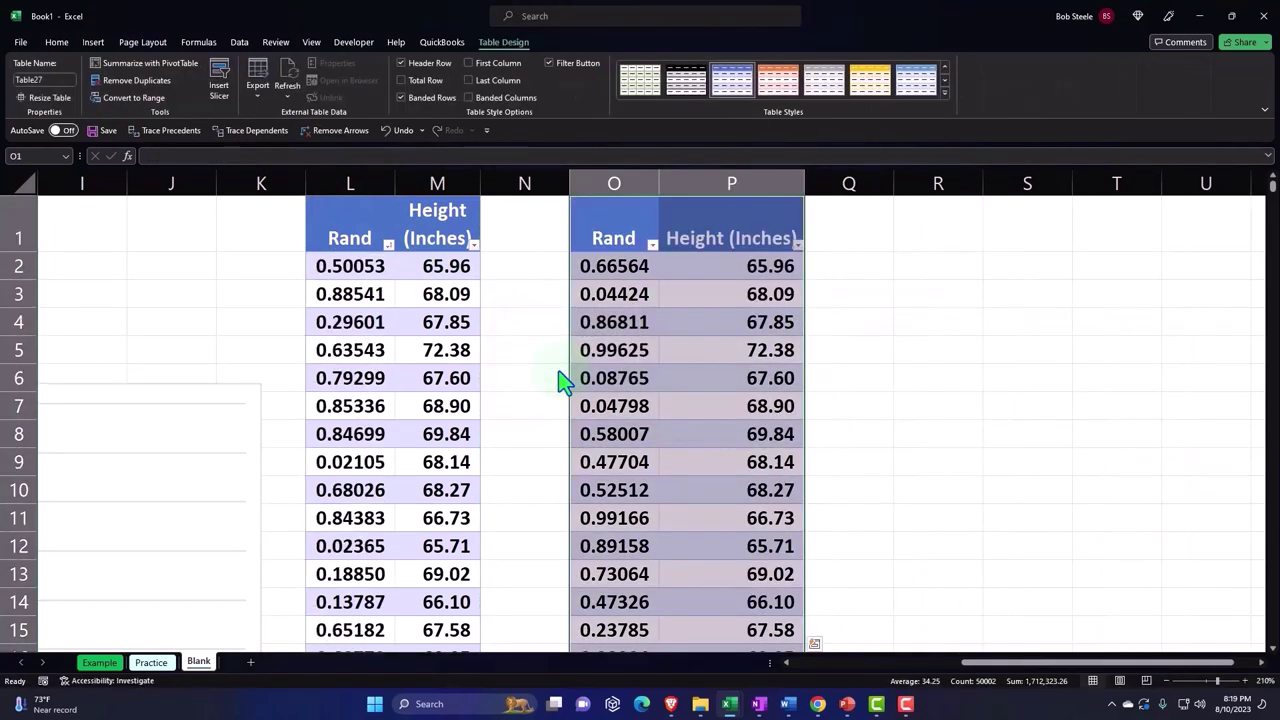
- Inspect the stored content of cell O4, and sort the new table by its Rand column from smallest to largest
drag(626, 324, 630, 342)
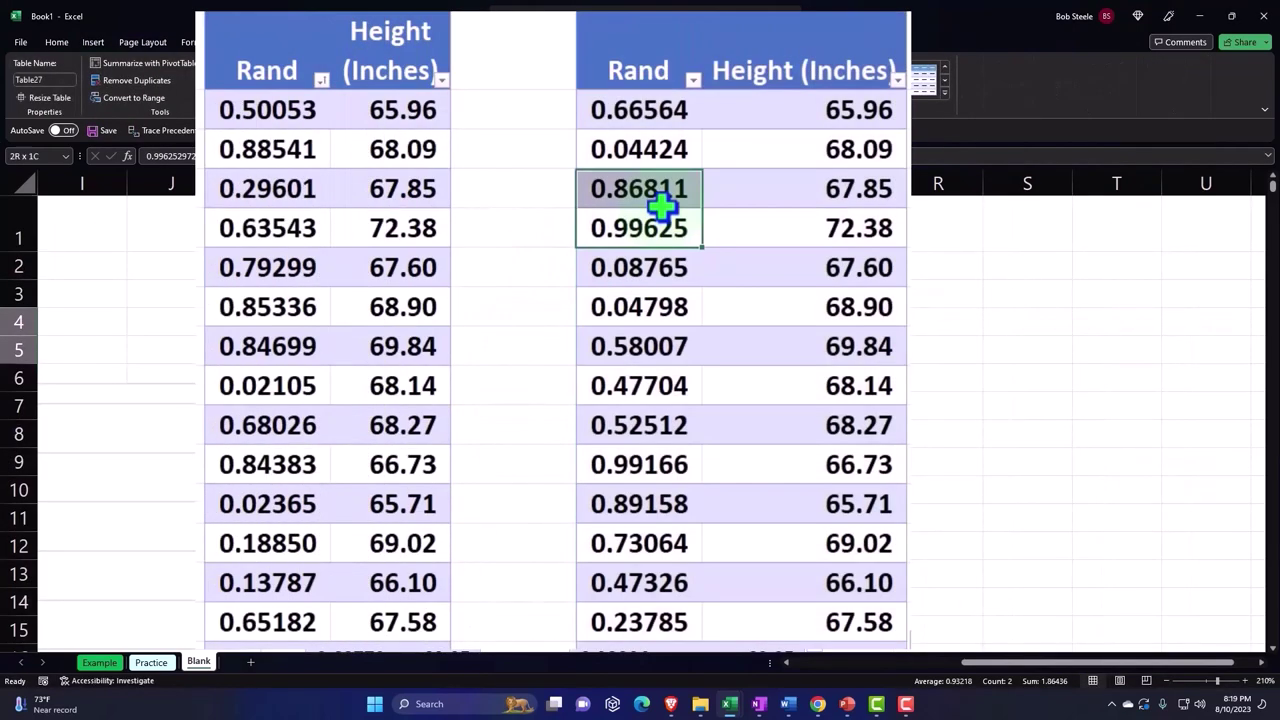
double_click(650, 195)
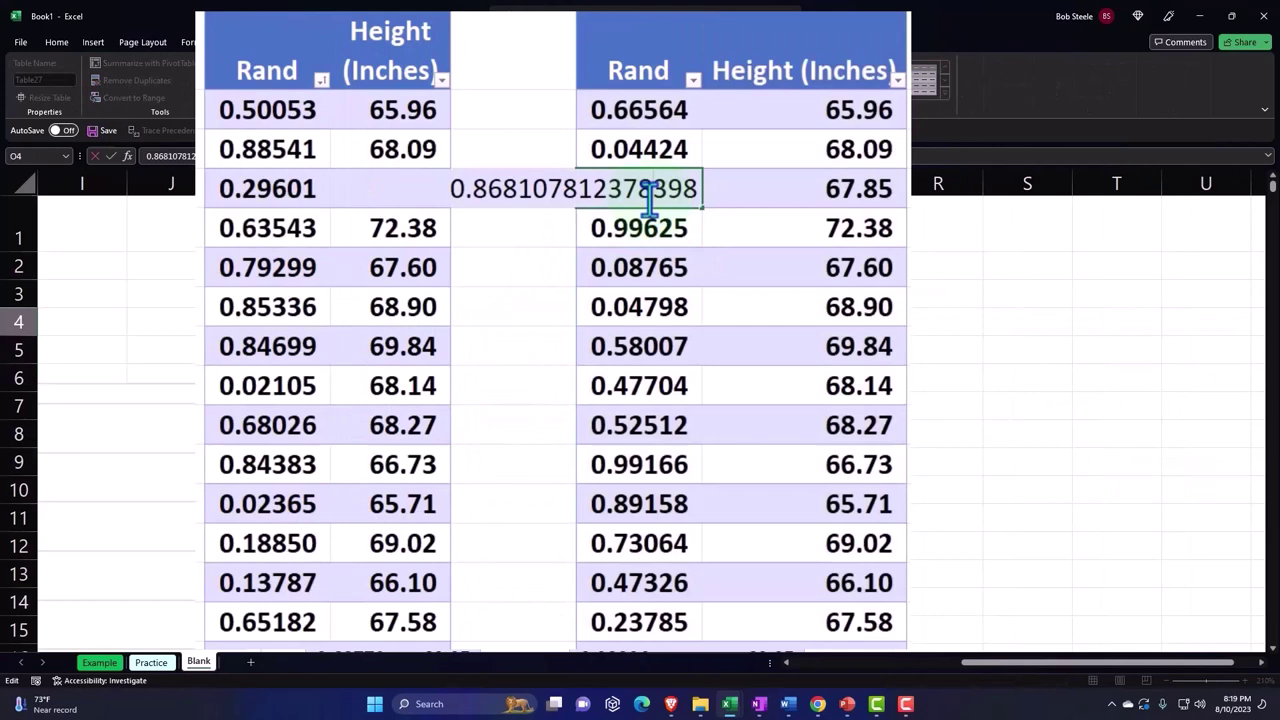
key(Return)
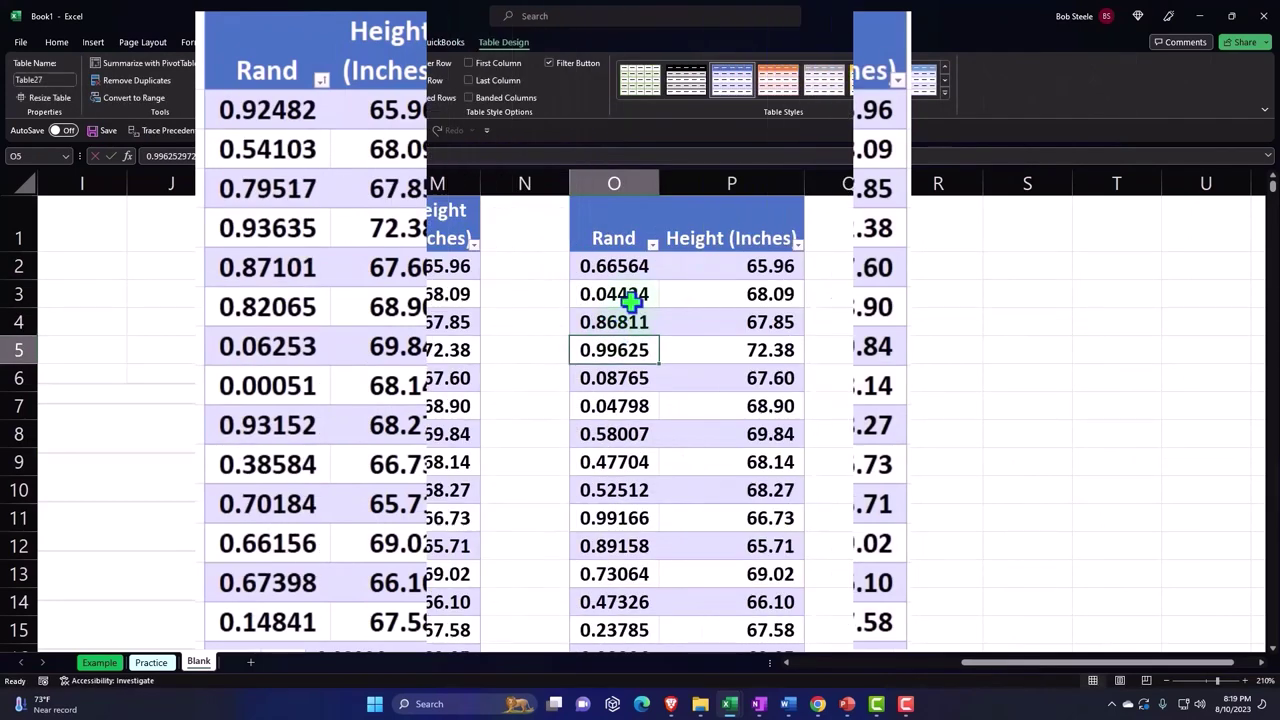
click(652, 244)
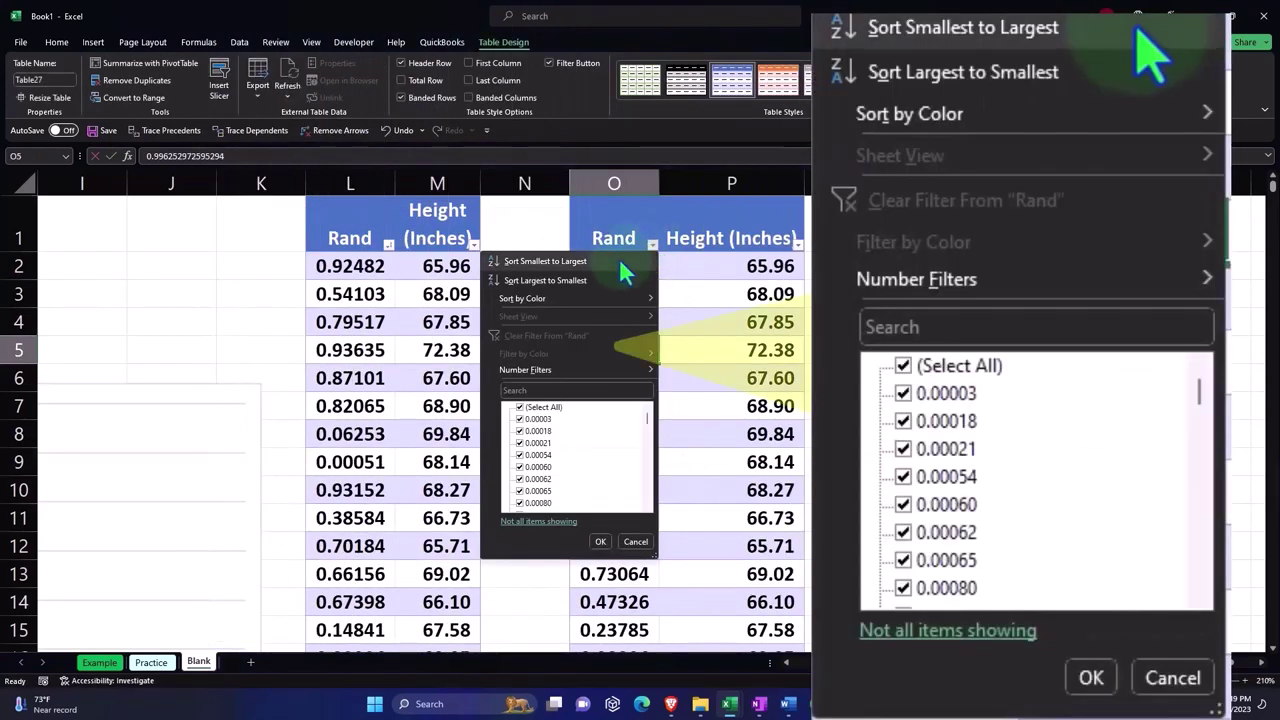
click(621, 264)
- Look down the sorted table's Height (Inches) column to examine the random order of the heights
click(727, 266)
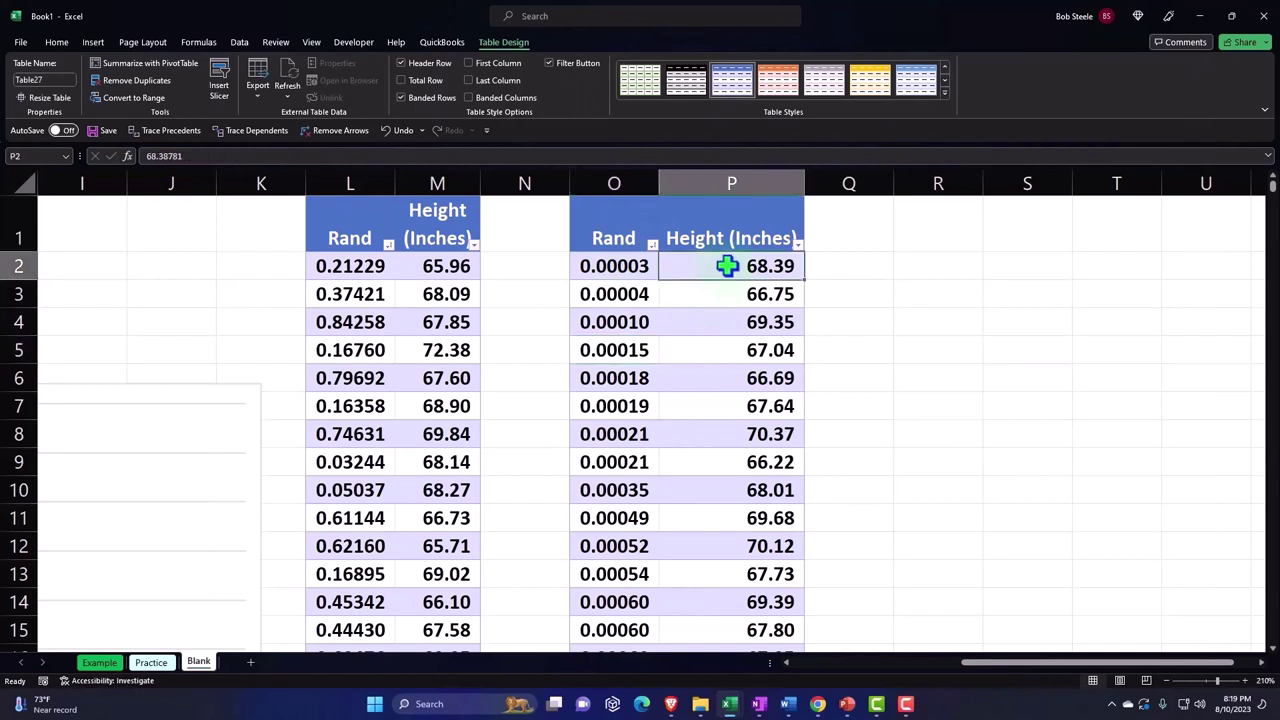
key(Down)
key(Down)
key(Down)
key(Down)
key(Down)
key(Down)
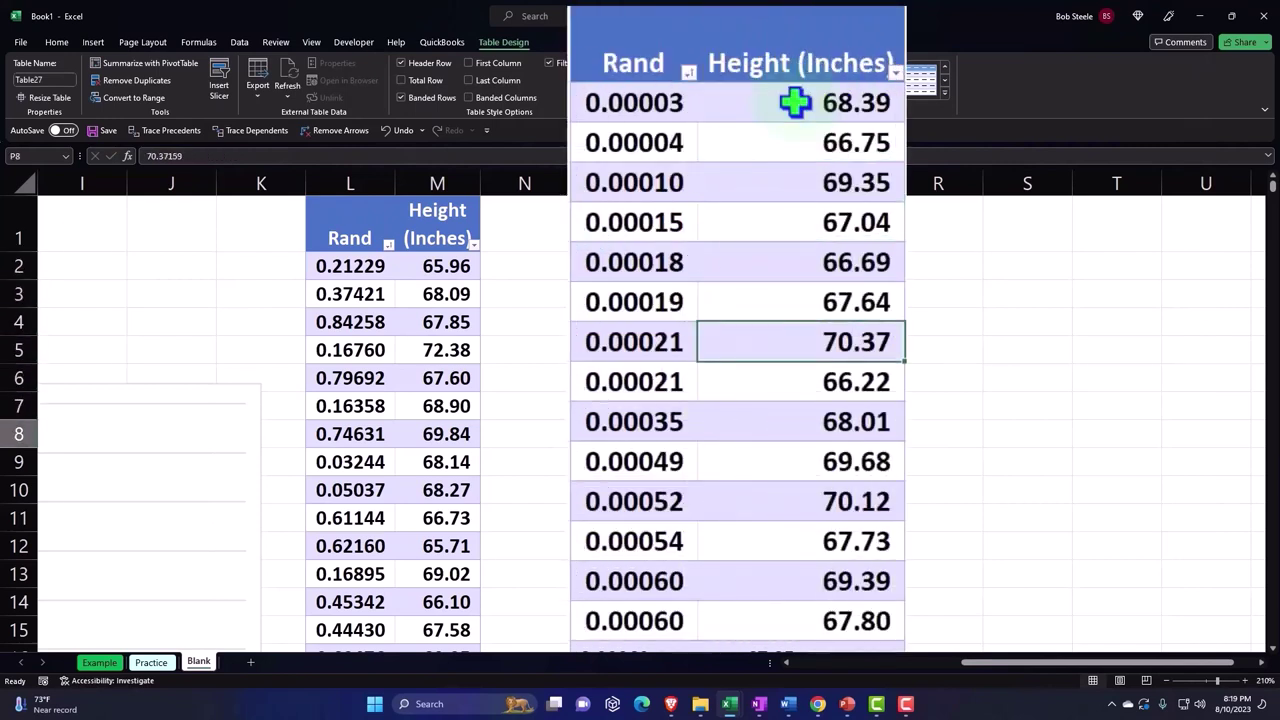
scroll(791, 134, down, 9)
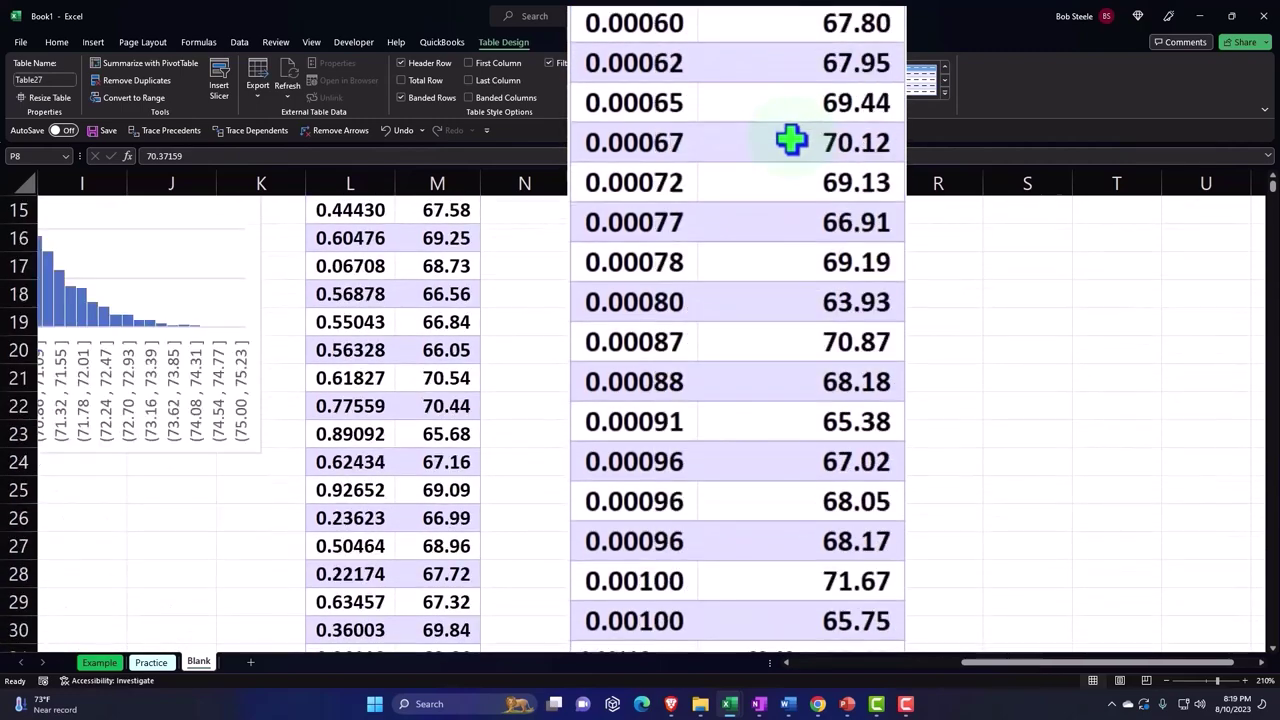
scroll(791, 141, down, 7)
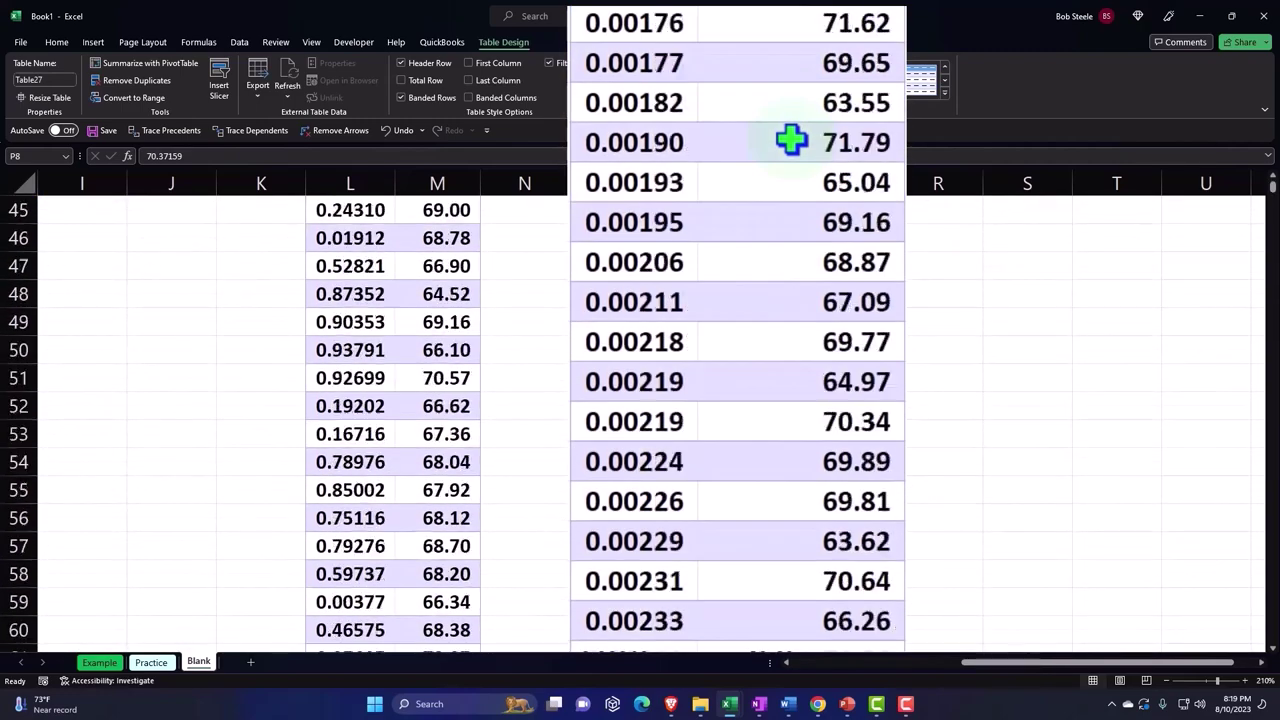
scroll(791, 141, up, 16)
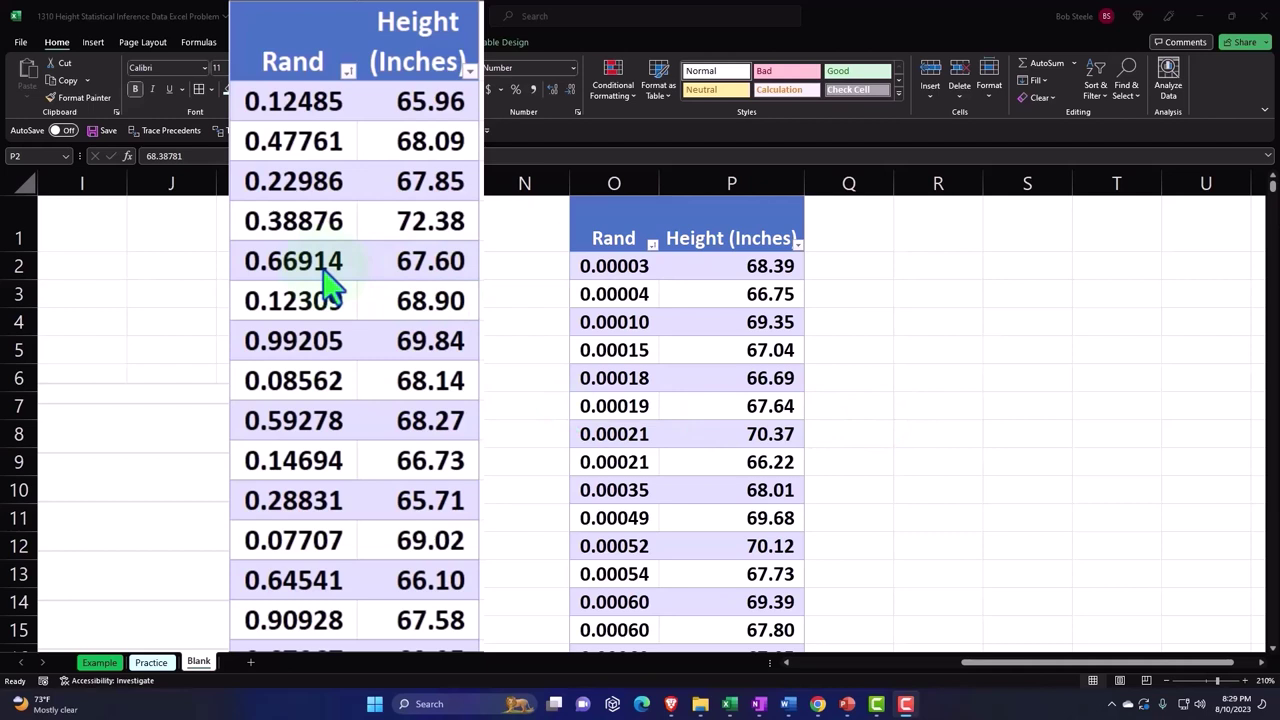
- Copy the first ten heights in P2:P11 and paste them as values starting at cell S2
click(798, 276)
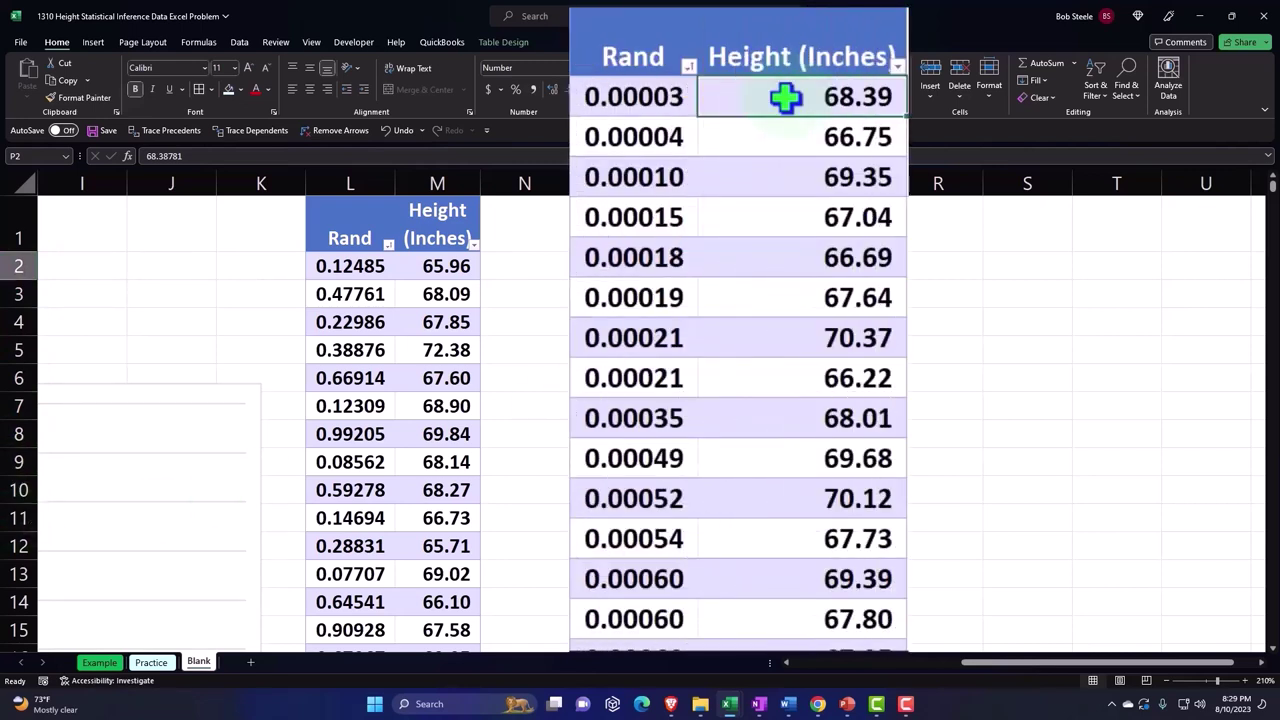
drag(786, 96, 786, 446)
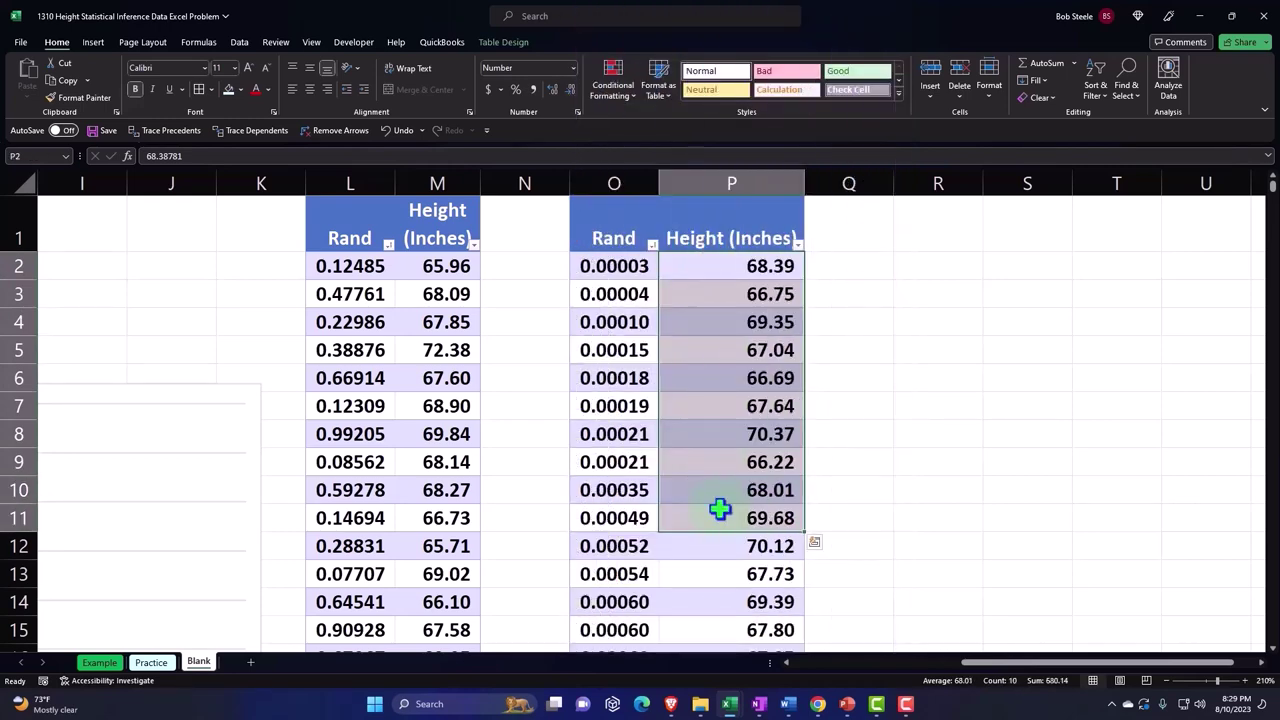
key(ctrl+q)
right_click(711, 437)
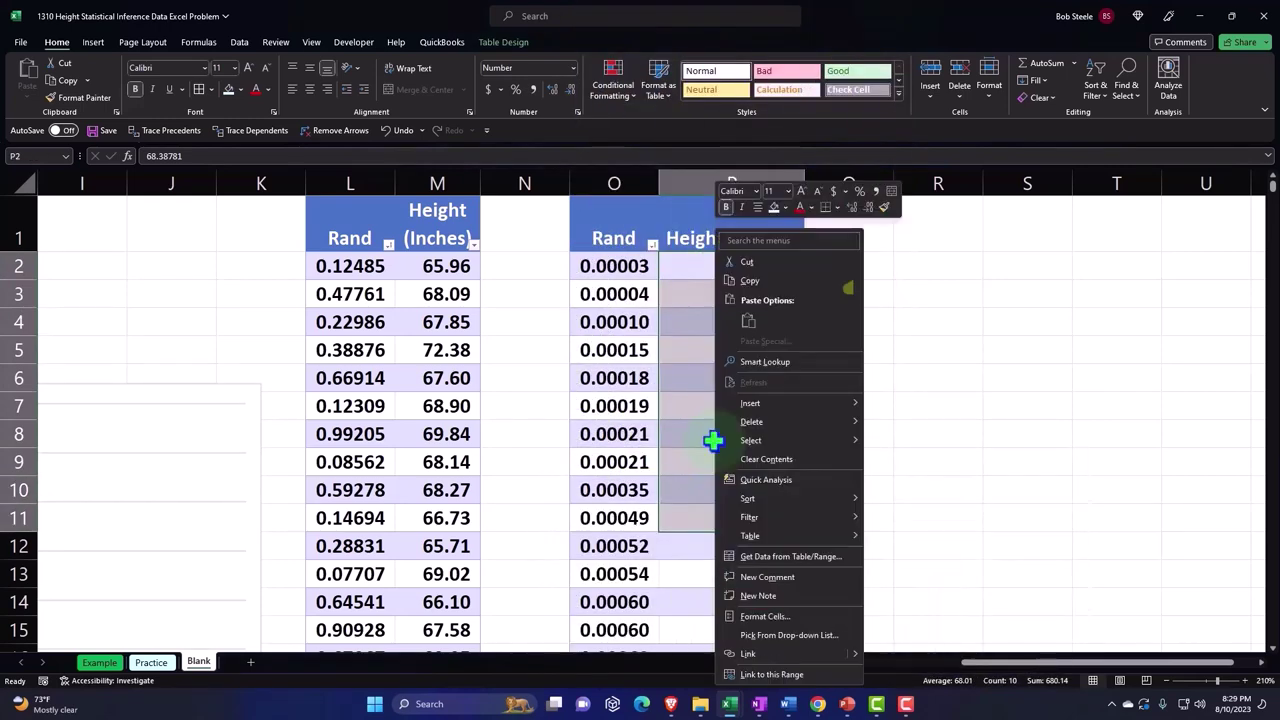
click(749, 280)
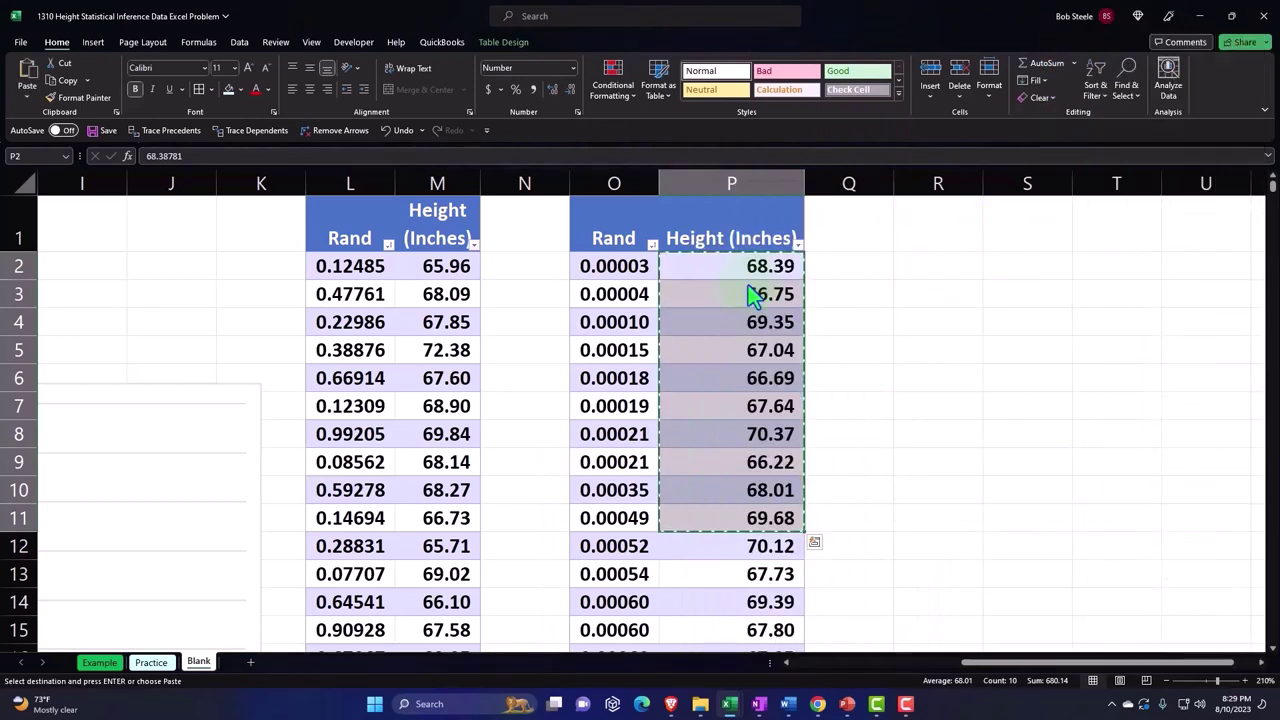
click(1044, 263)
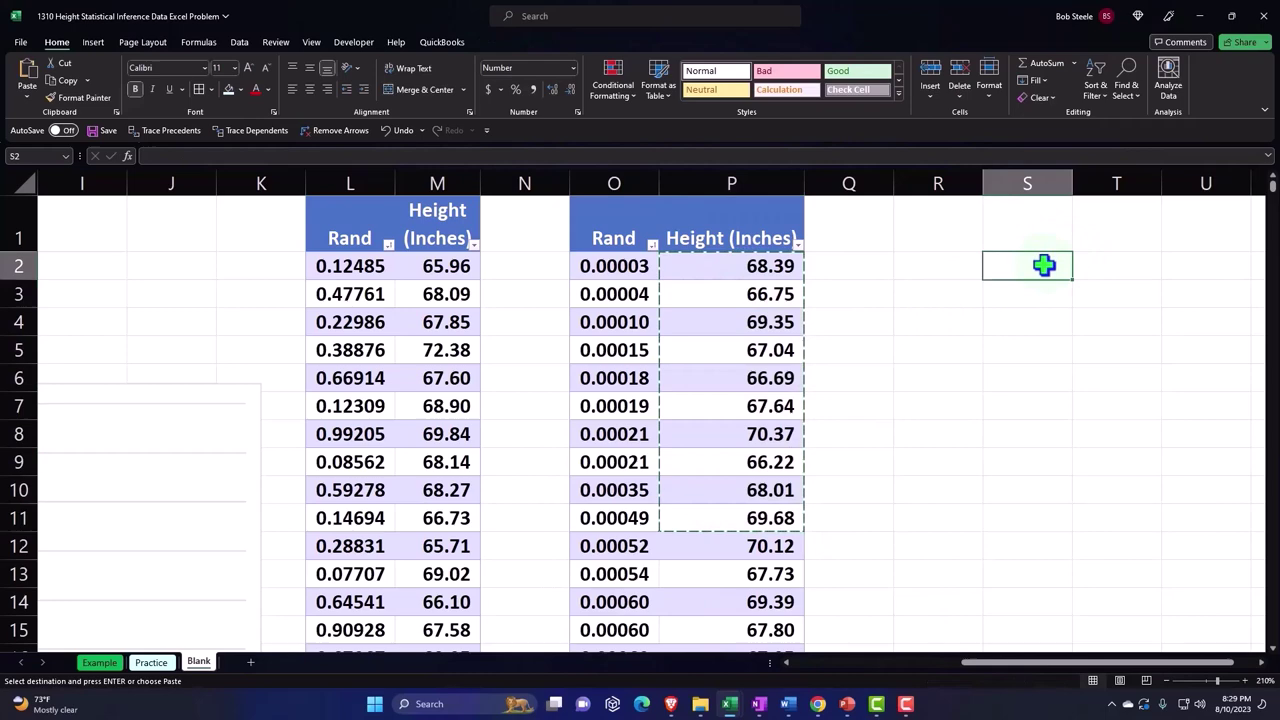
right_click(1044, 265)
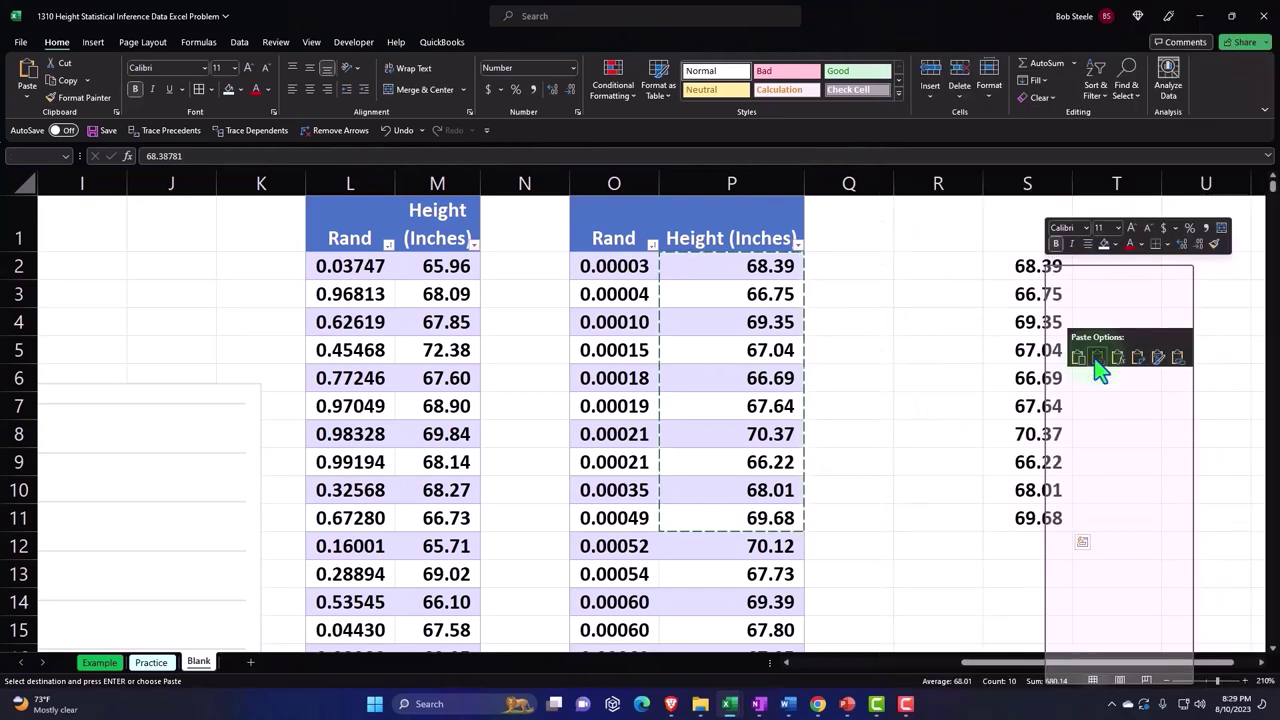
click(1100, 355)
- Enter the header Sample in cell S1 above the pasted heights
drag(1031, 227, 1031, 292)
click(1031, 227)
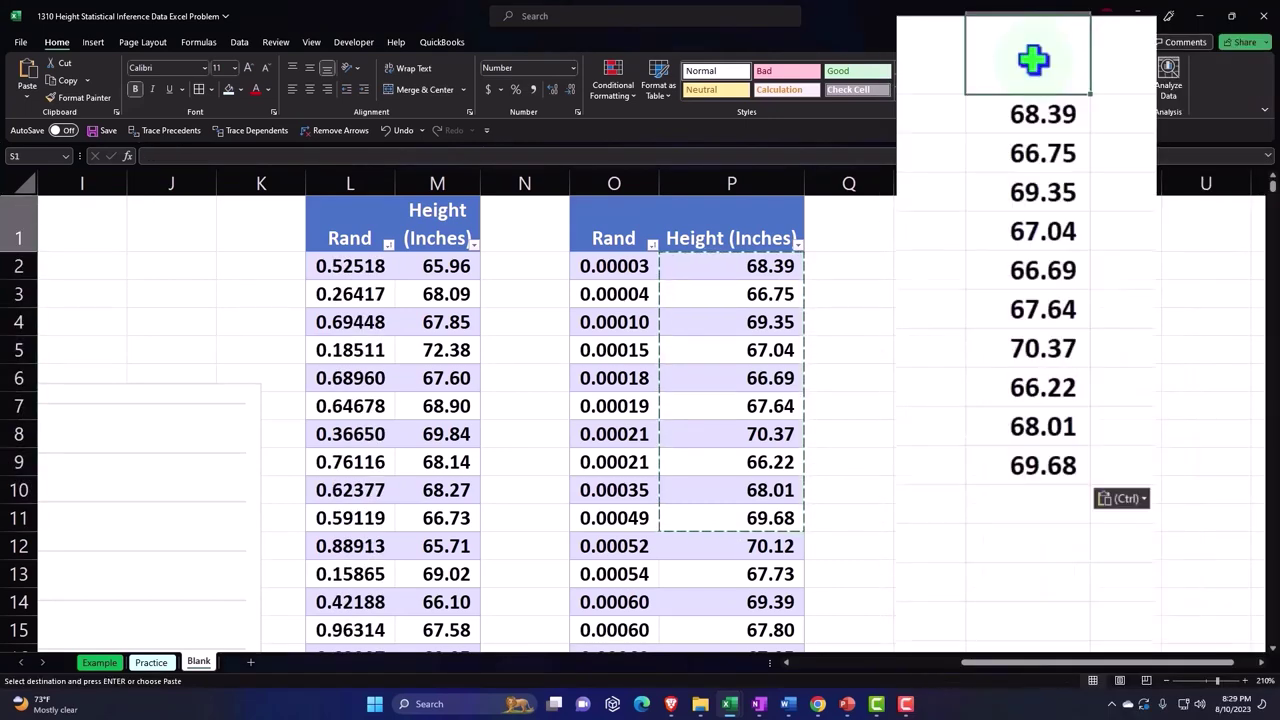
text(Samp)
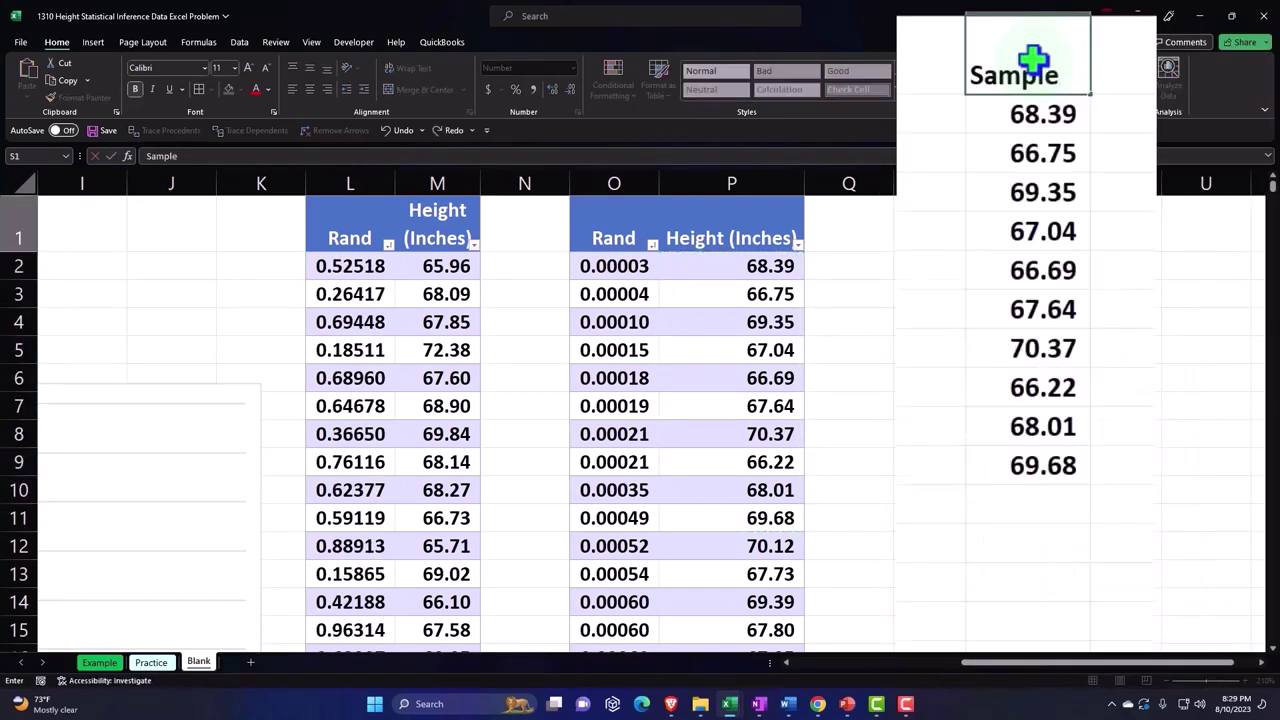
text(le)
key(Return)
key(Return)
key(Return)
key(Return)
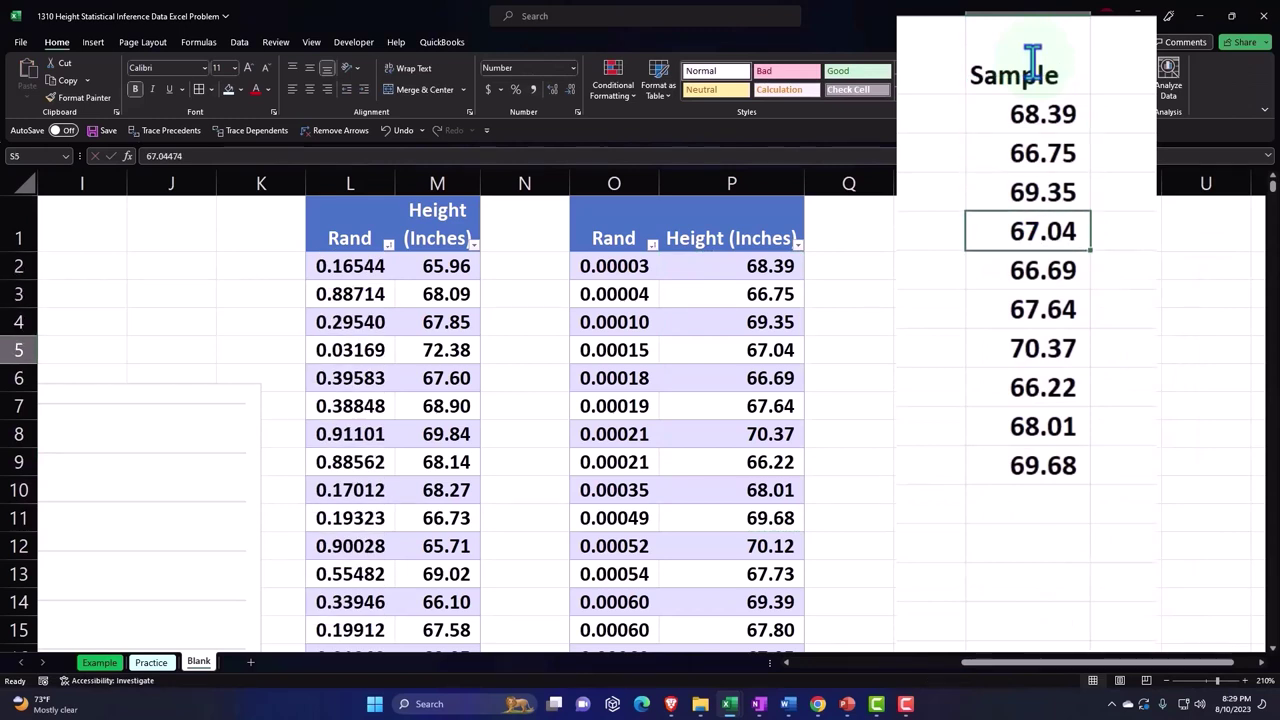
click(1045, 105)
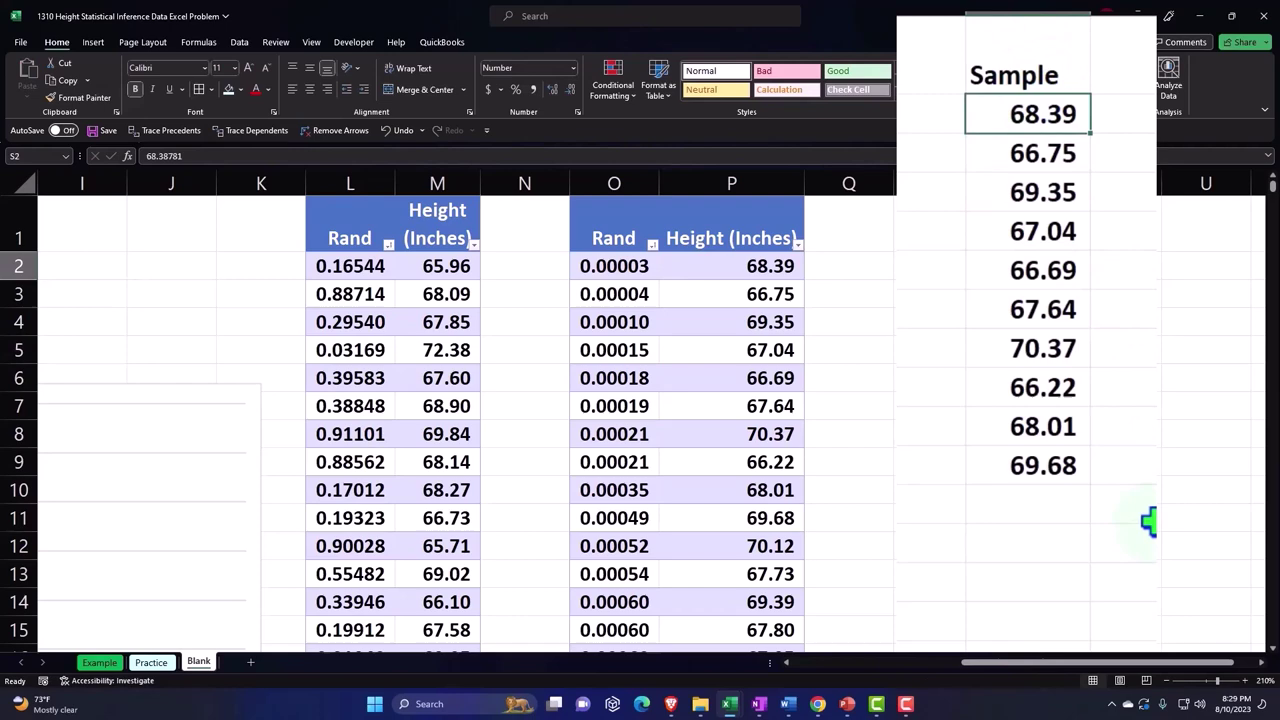
drag(1091, 665, 1160, 663)
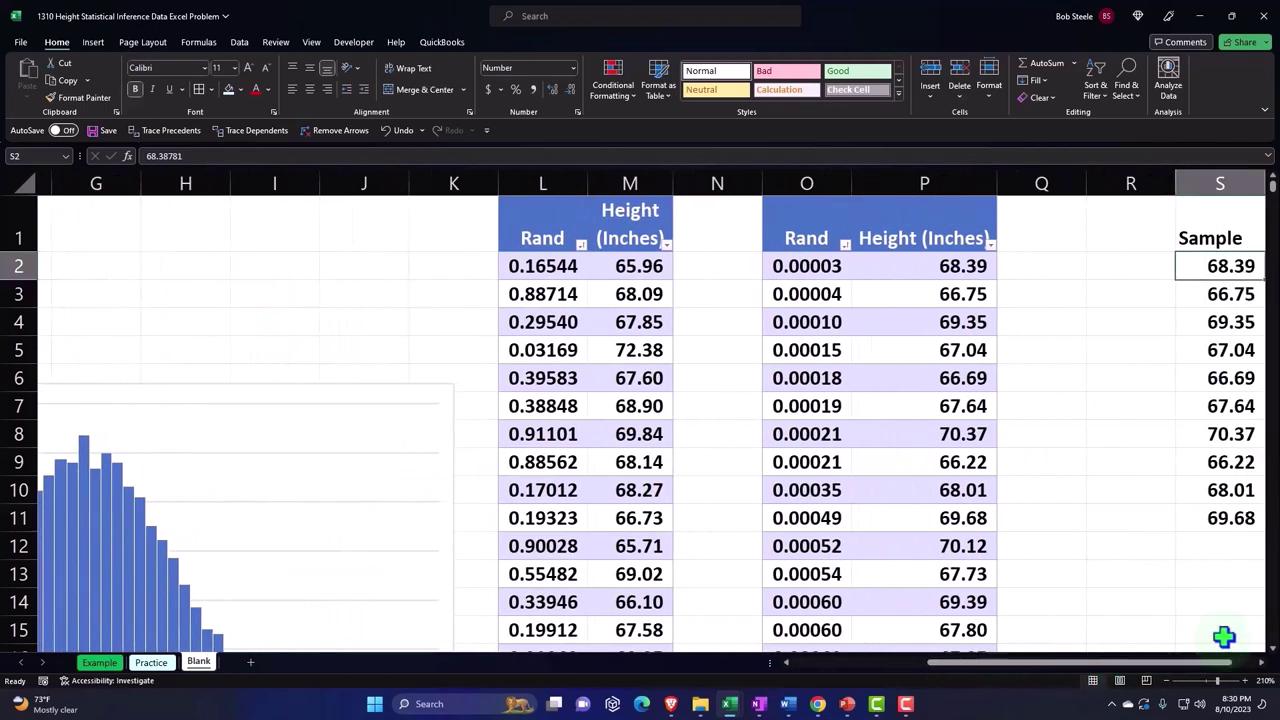
- Link cell S17 below the sample to the Average Mean label in cell C2 with the formula =C2
click(1114, 603)
key(Right)
key(Right)
key(Right)
key(Right)
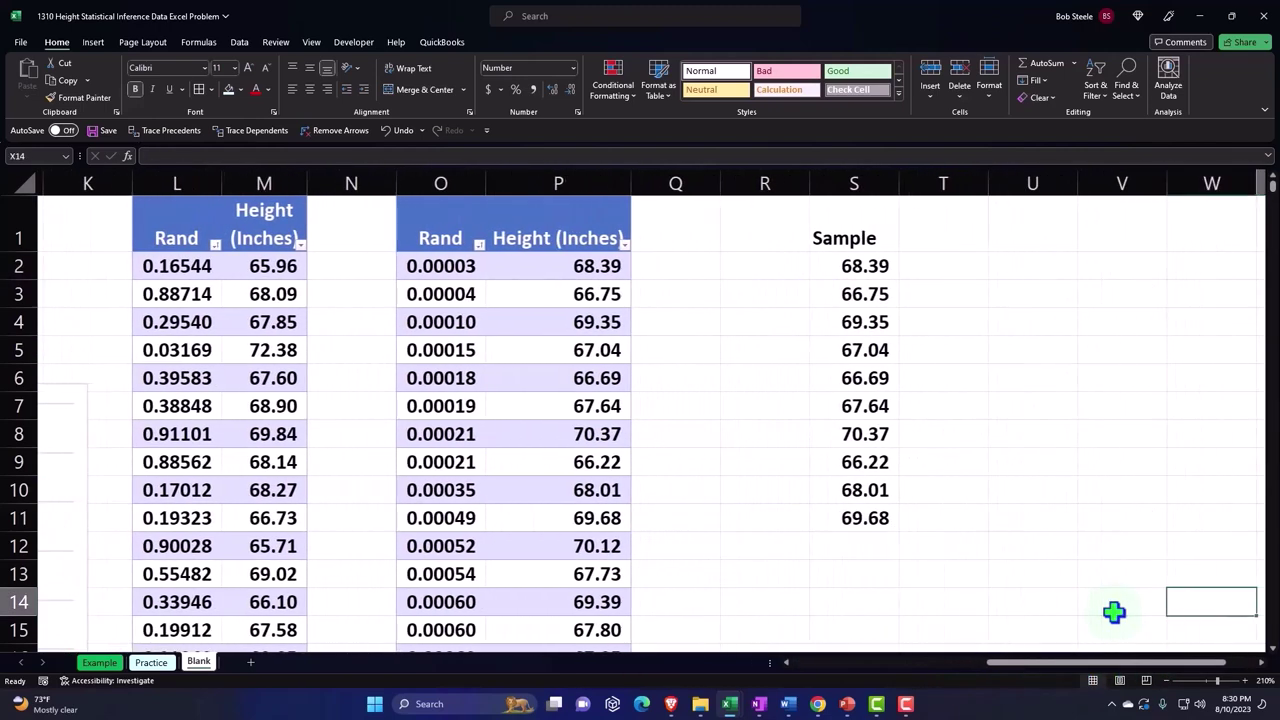
key(Left)
key(Left)
key(Down)
key(Down)
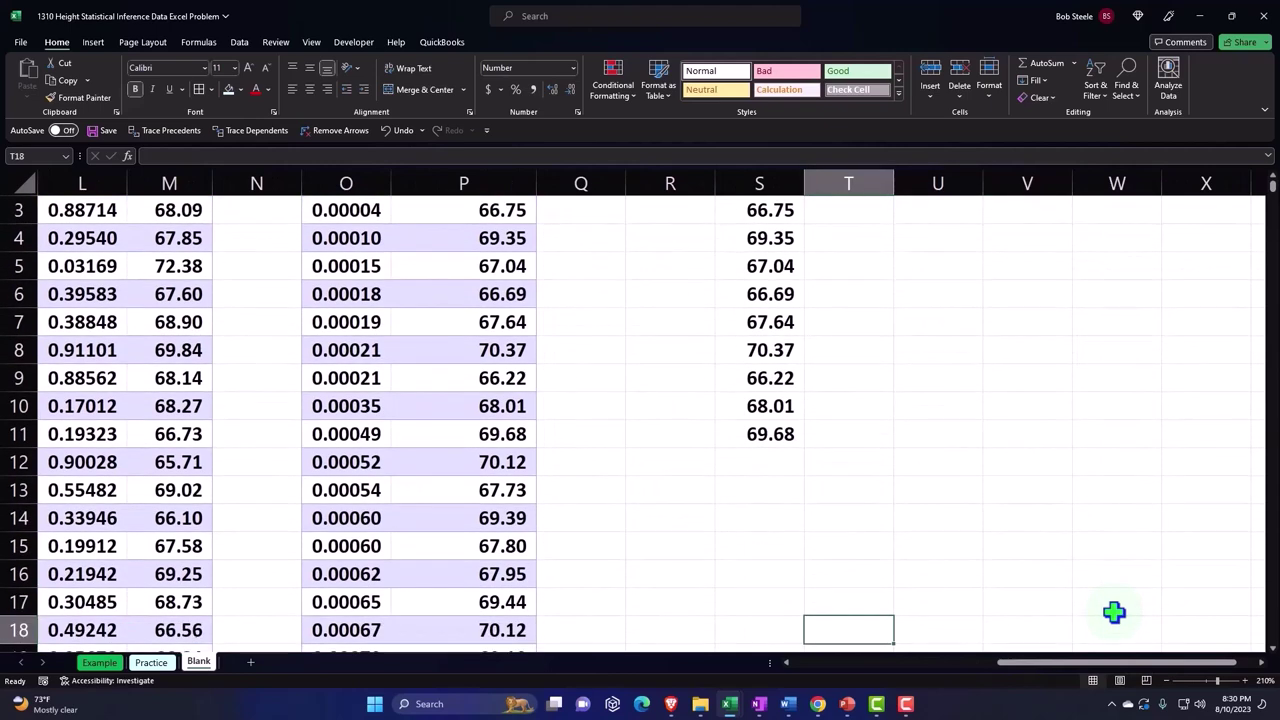
key(Left)
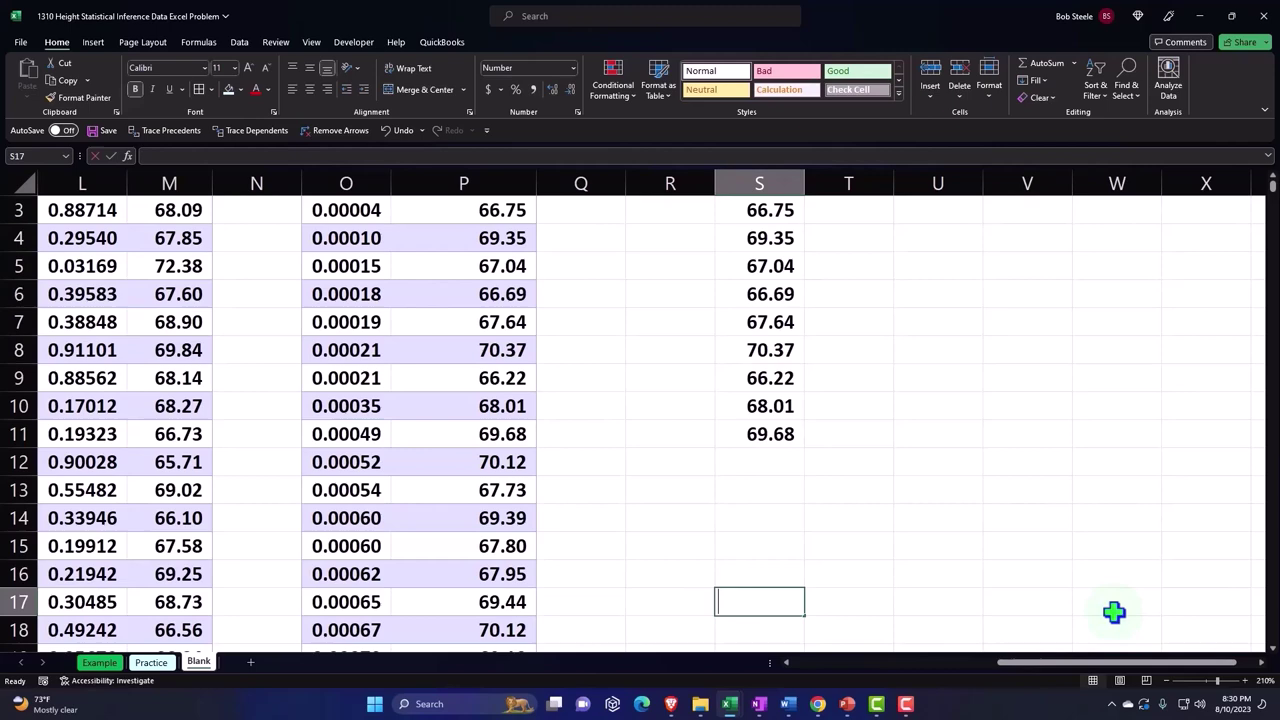
text(=)
key(Left)
key(Left)
key(Left)
key(Left)
key(Left)
key(Left)
key(Left)
key(Left)
key(Left)
key(Left)
key(Left)
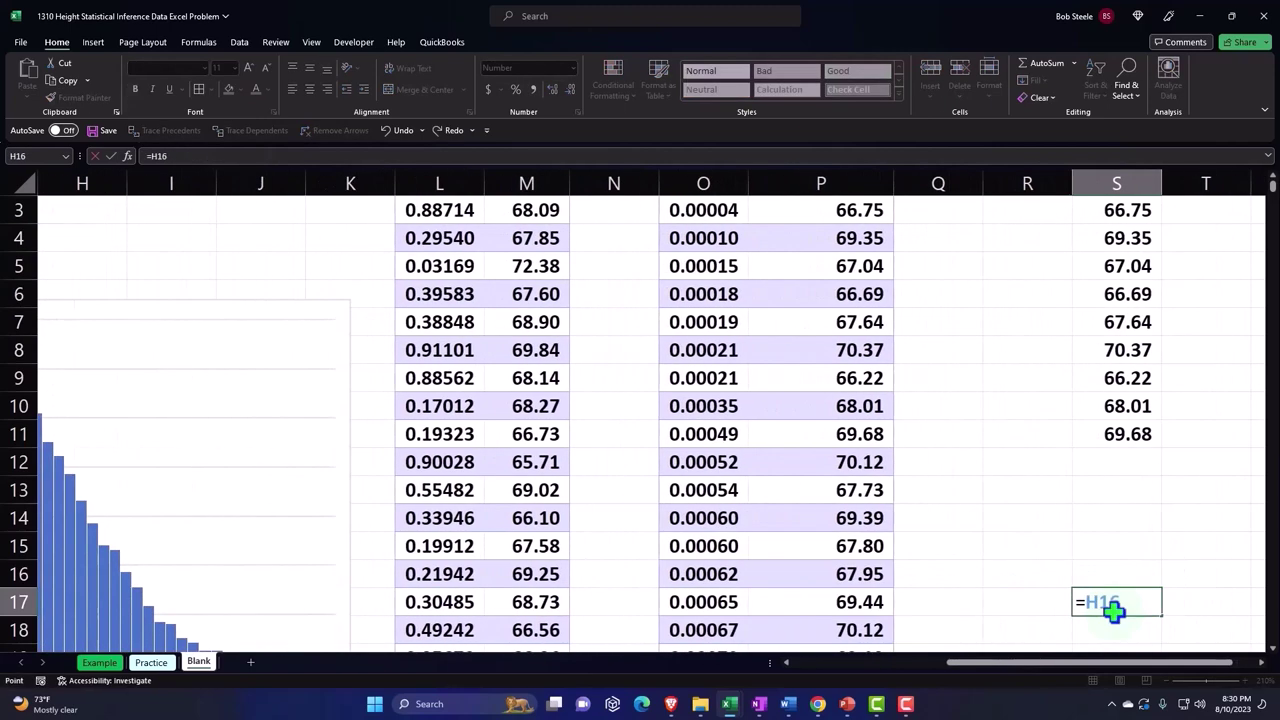
key(Up)
key(Up)
key(Up)
key(Up)
key(Up)
key(Up)
key(Up)
key(Up)
key(Up)
key(Up)
key(Up)
key(Up)
key(Up)
key(Up)
key(Up)
key(Up)
key(Left)
key(Left)
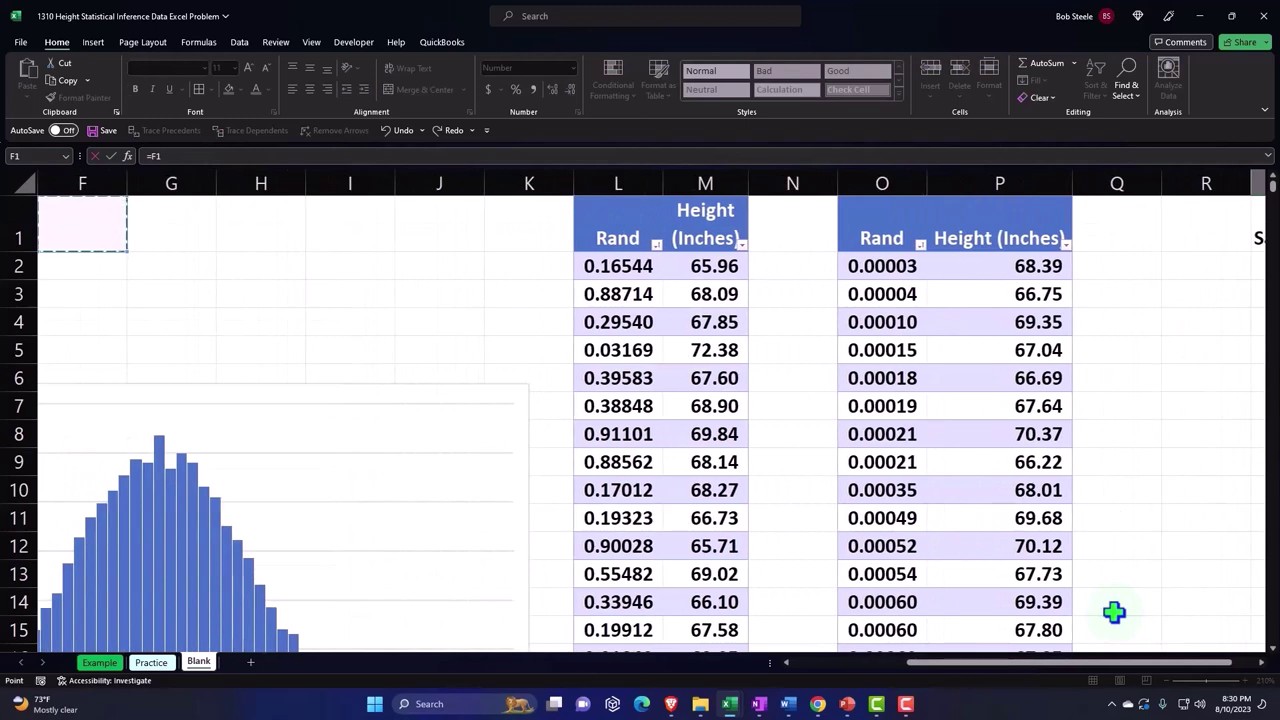
key(Left)
key(Left)
key(Left)
key(Left)
key(Left)
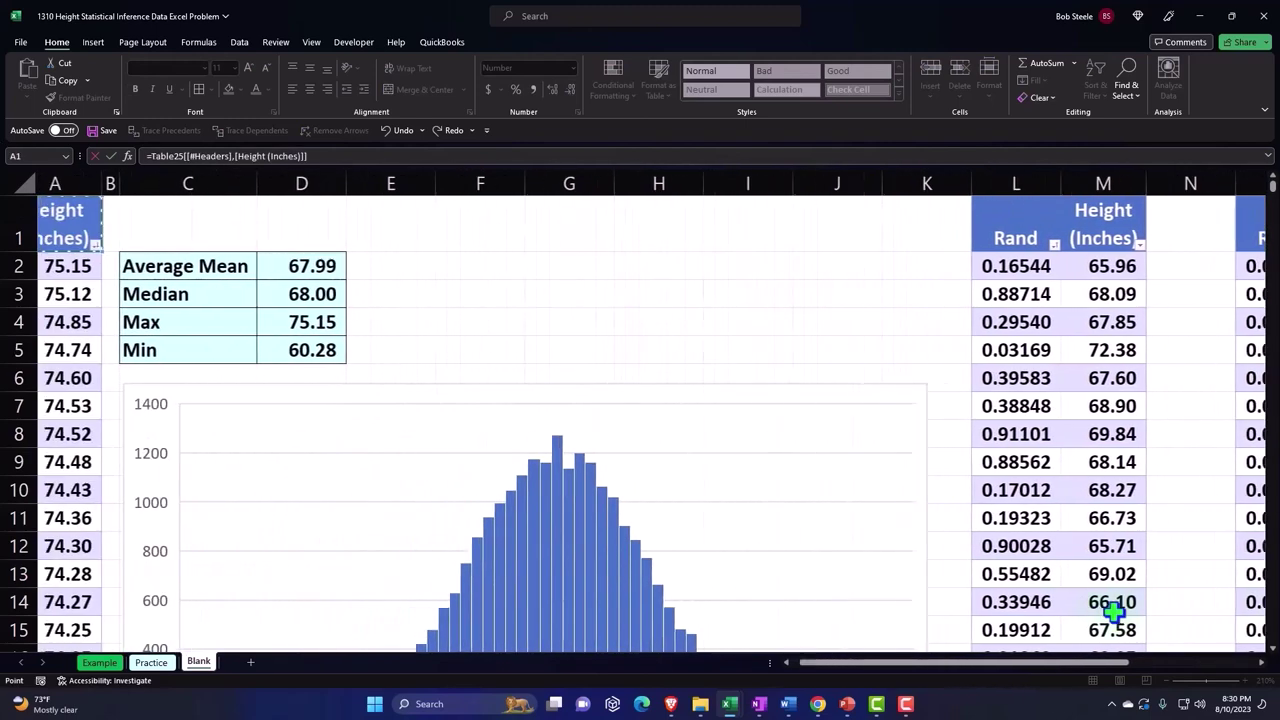
key(Right)
key(Right)
key(Down)
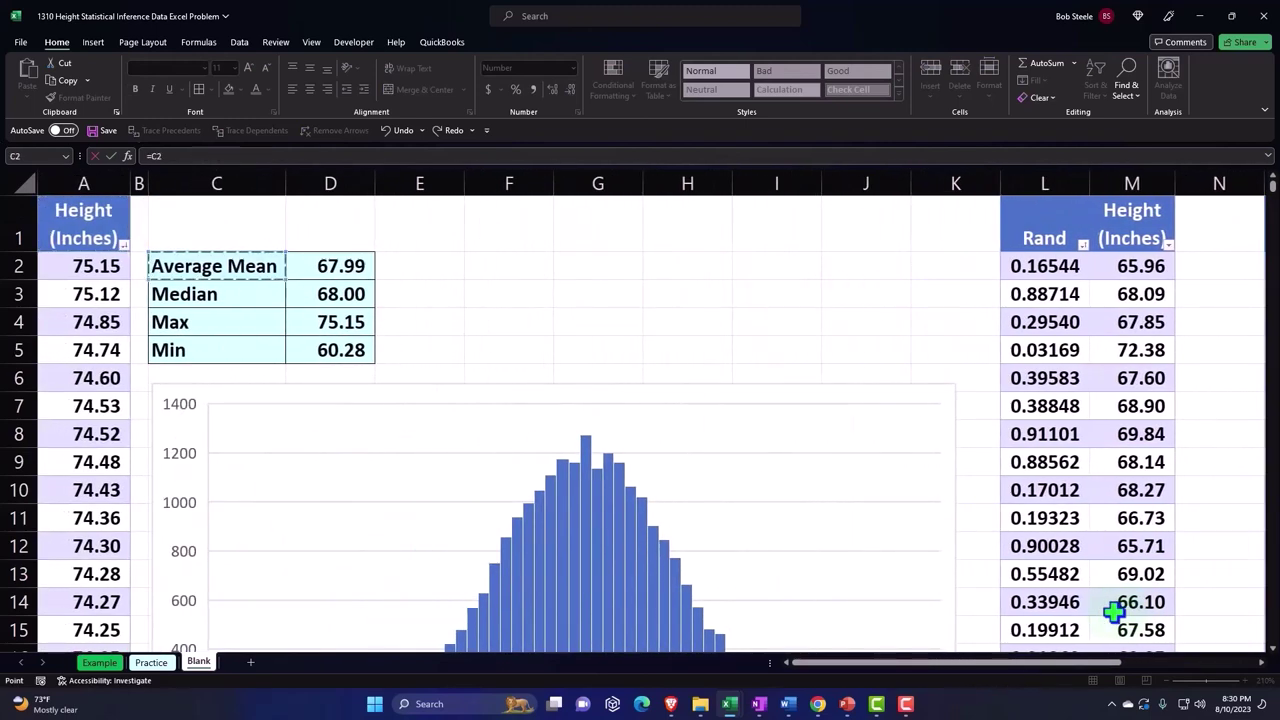
key(Return)
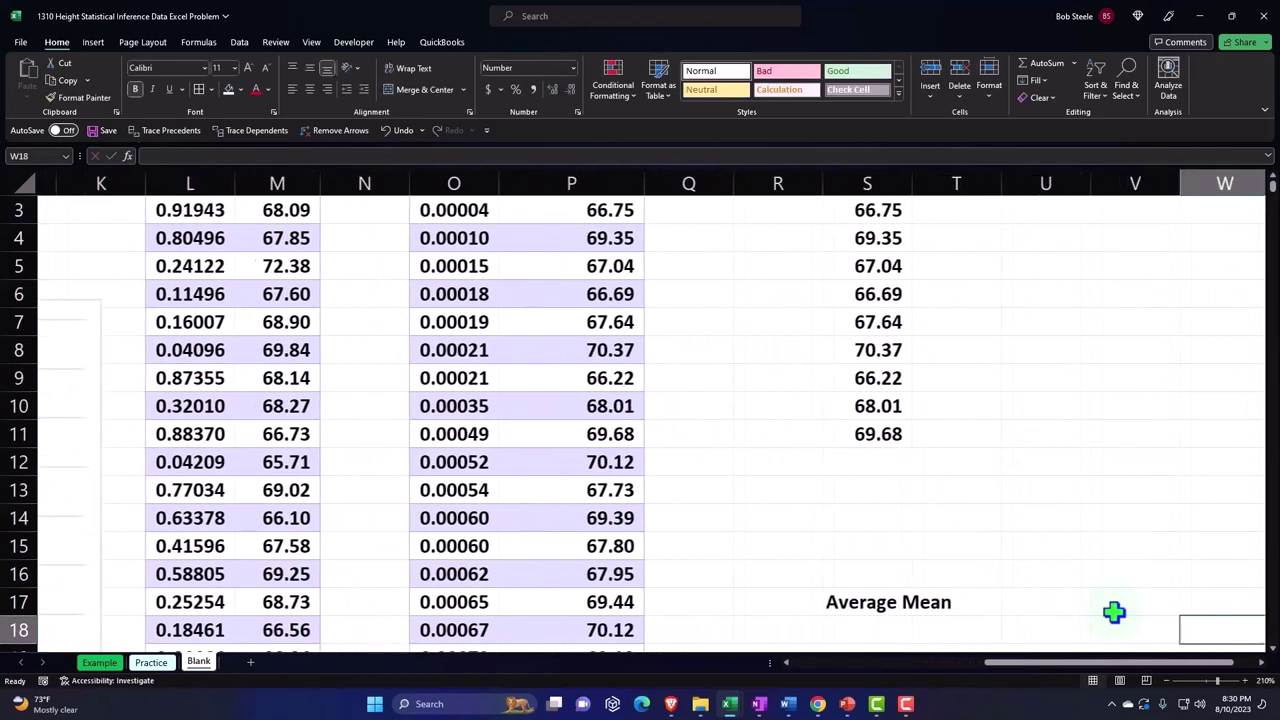
- Fill the linked formula in S17 across to column T and down to row 20 to bring over all four statistics
click(871, 606)
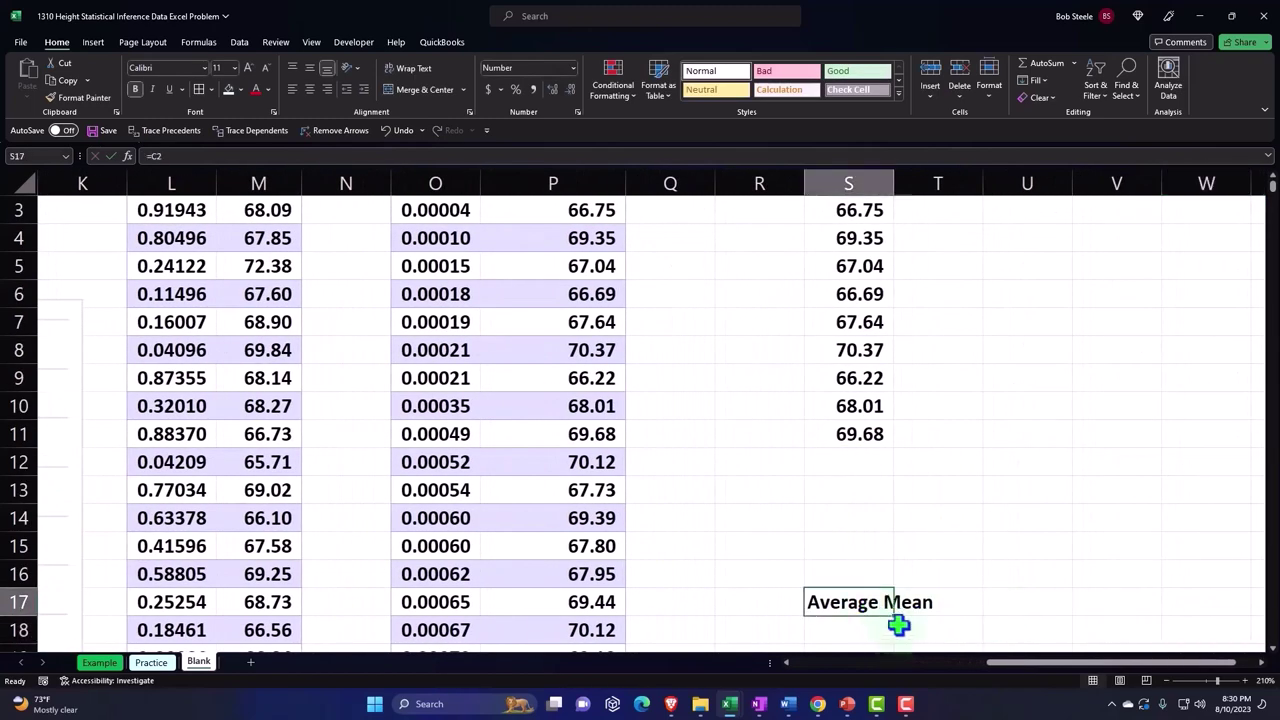
scroll(900, 600, down, 1)
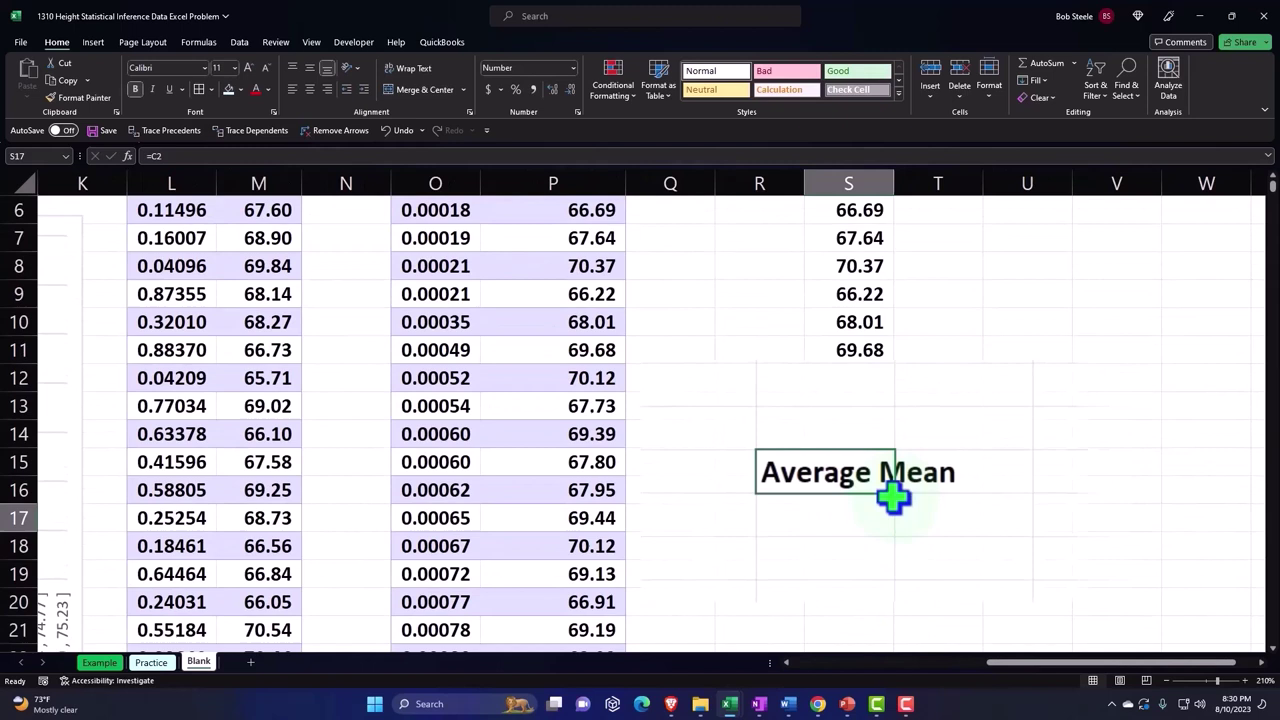
drag(896, 497, 1000, 492)
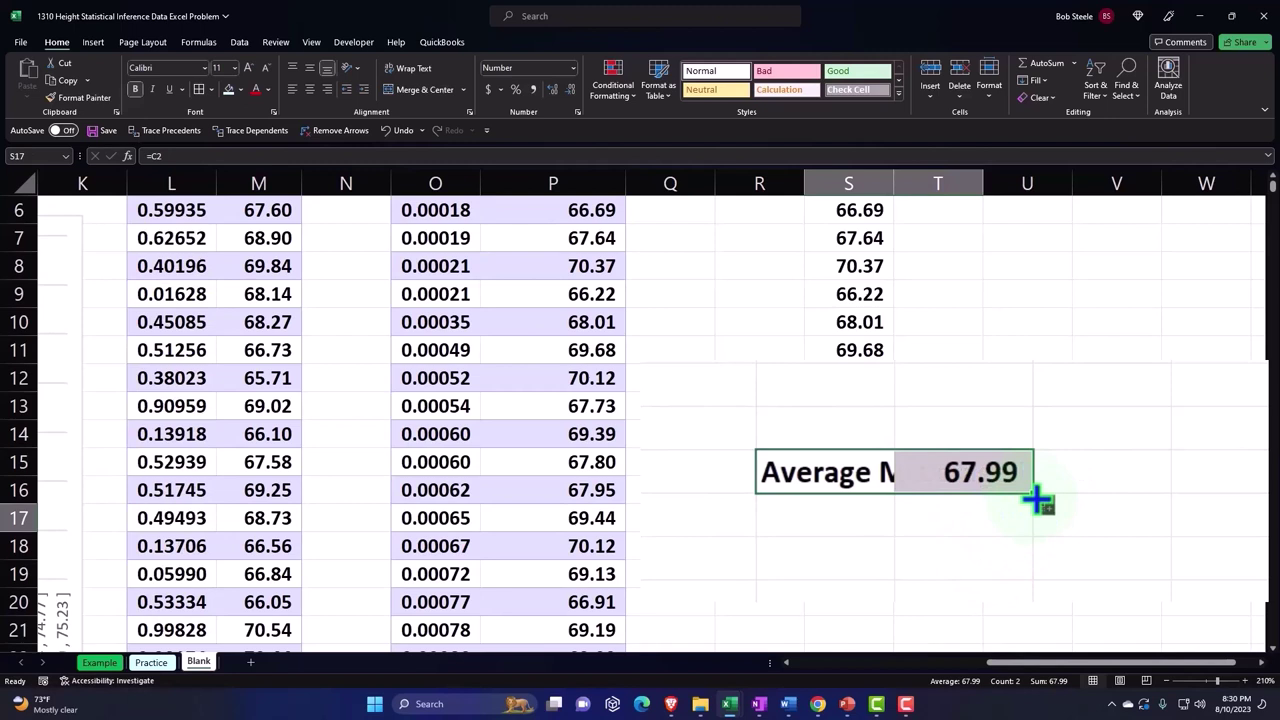
drag(1040, 503, 983, 607)
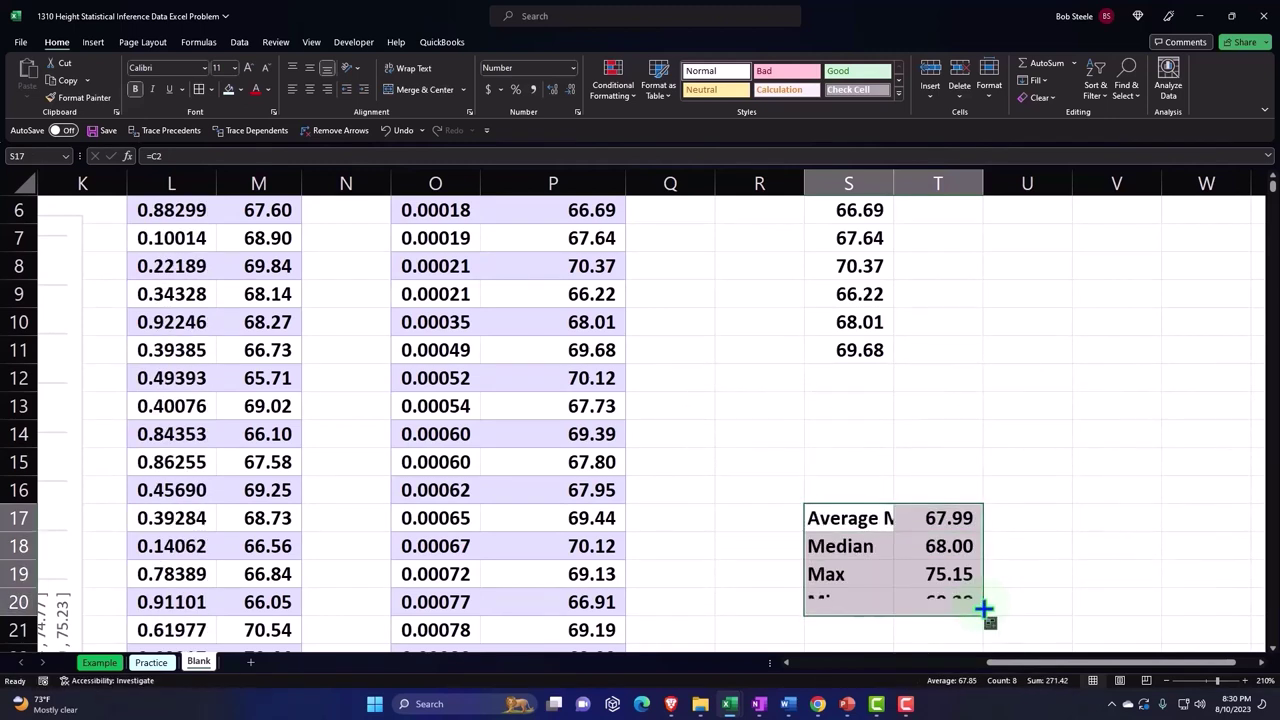
click(957, 518)
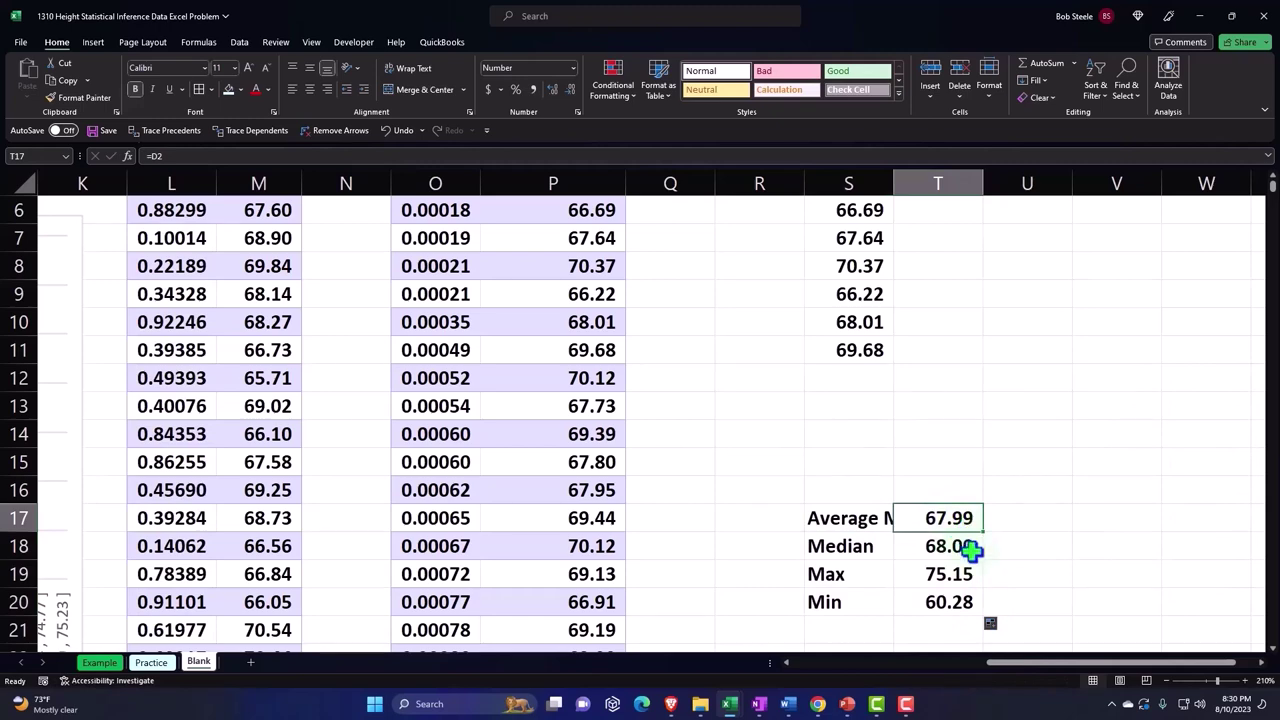
- Reference the population average in cell T2 beside the first sample height with the formula =T17
scroll(970, 548, up, 2)
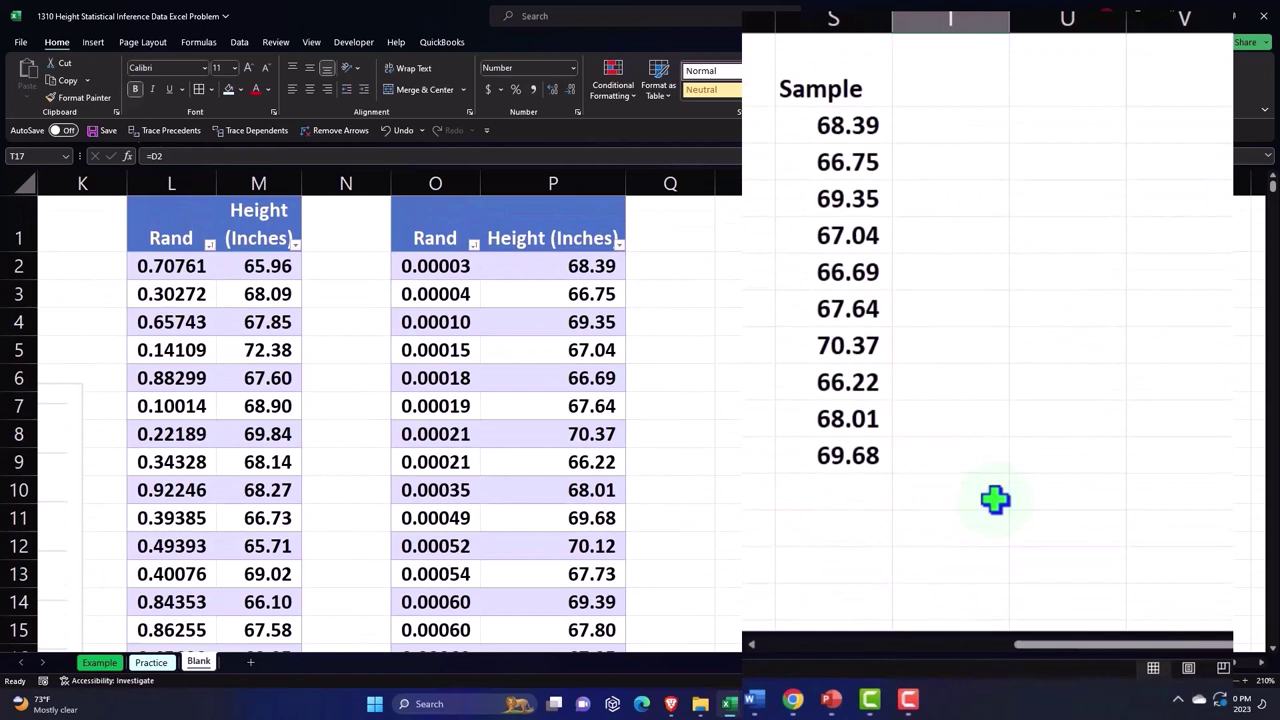
click(854, 128)
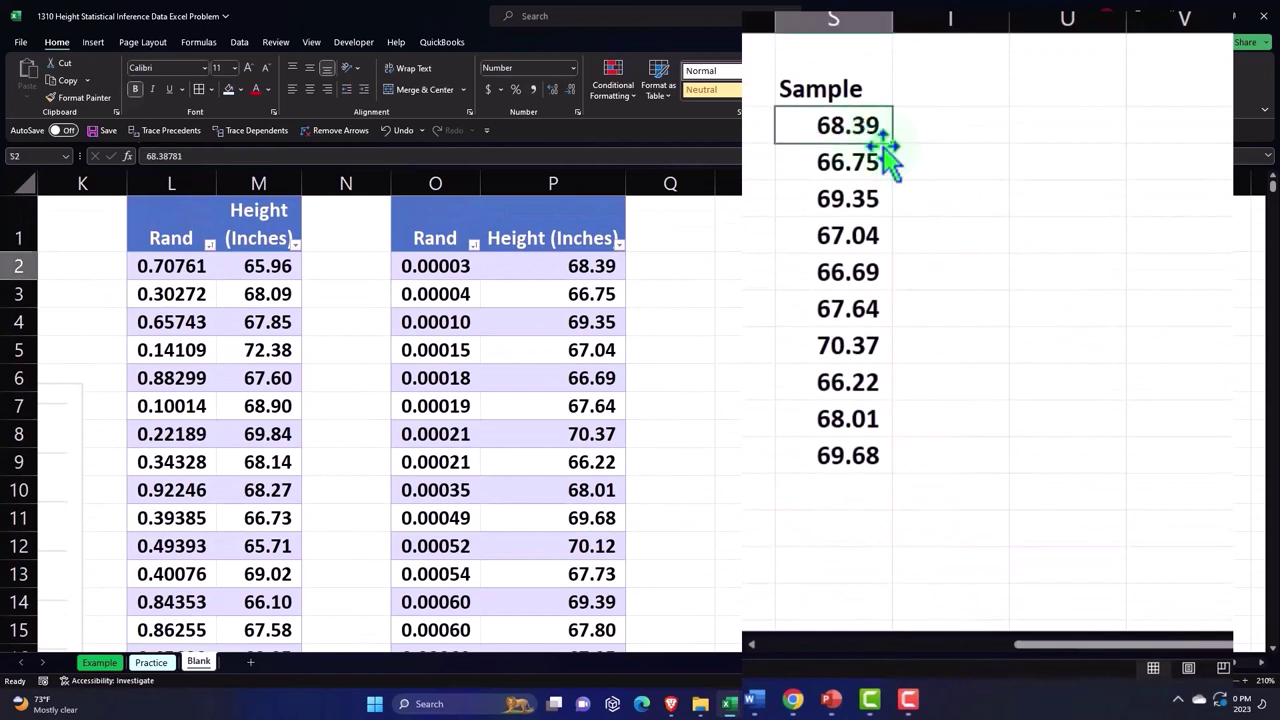
key(Right)
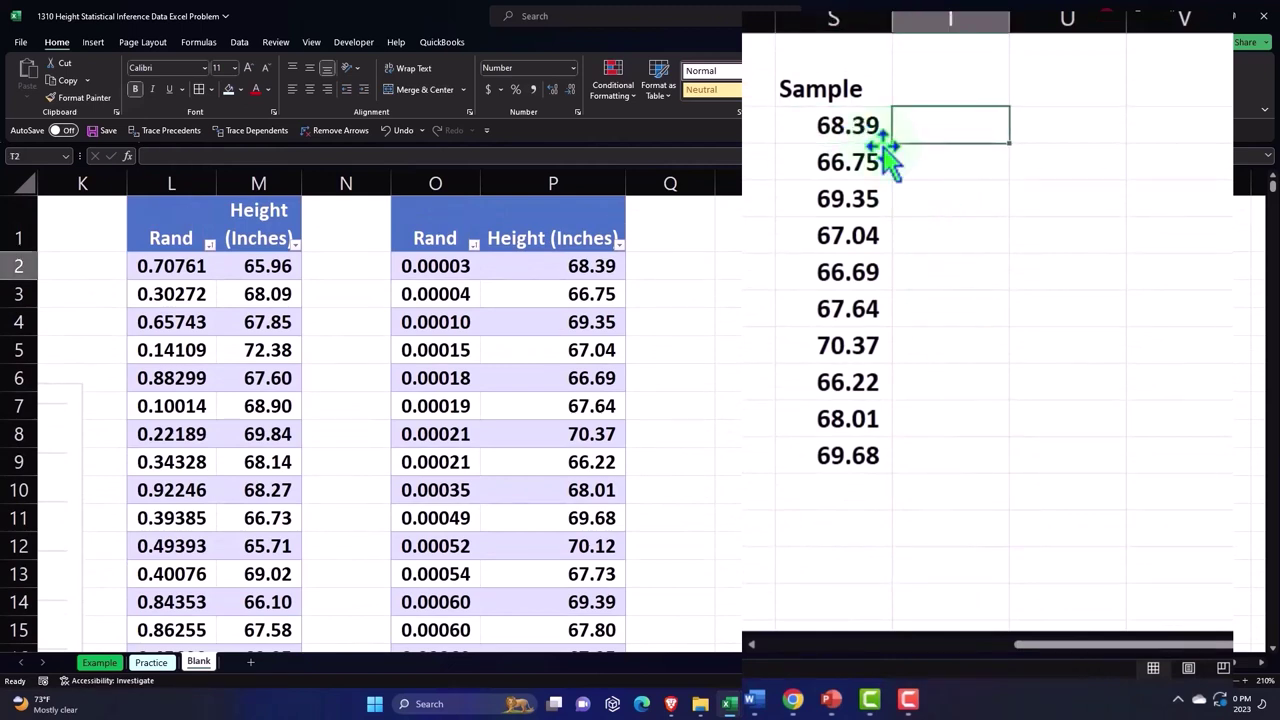
text(=)
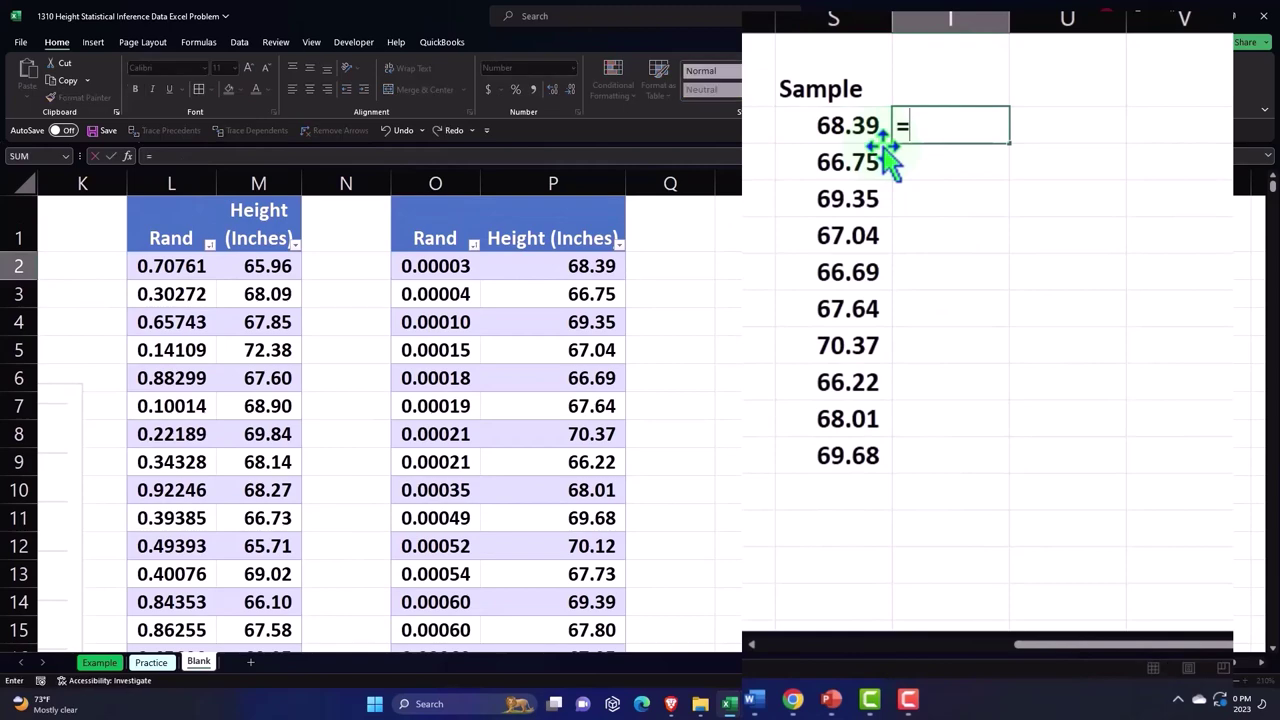
scroll(886, 150, down, 2)
click(972, 358)
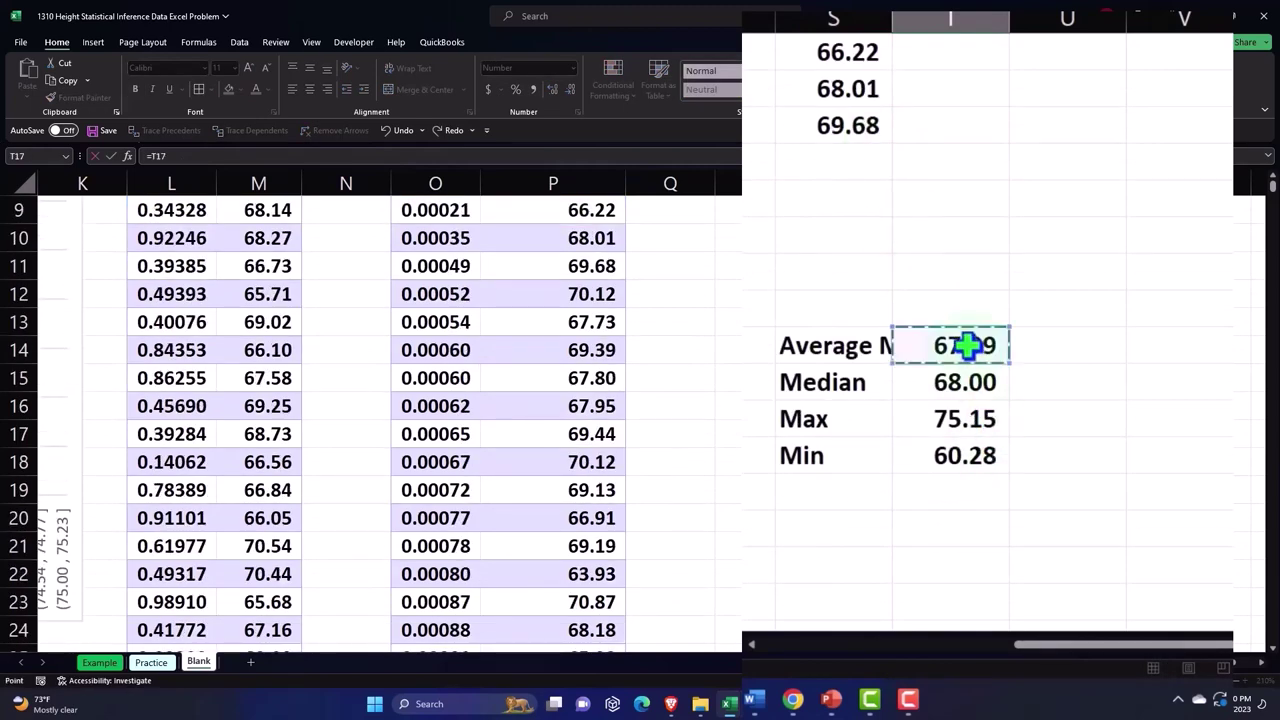
key(Return)
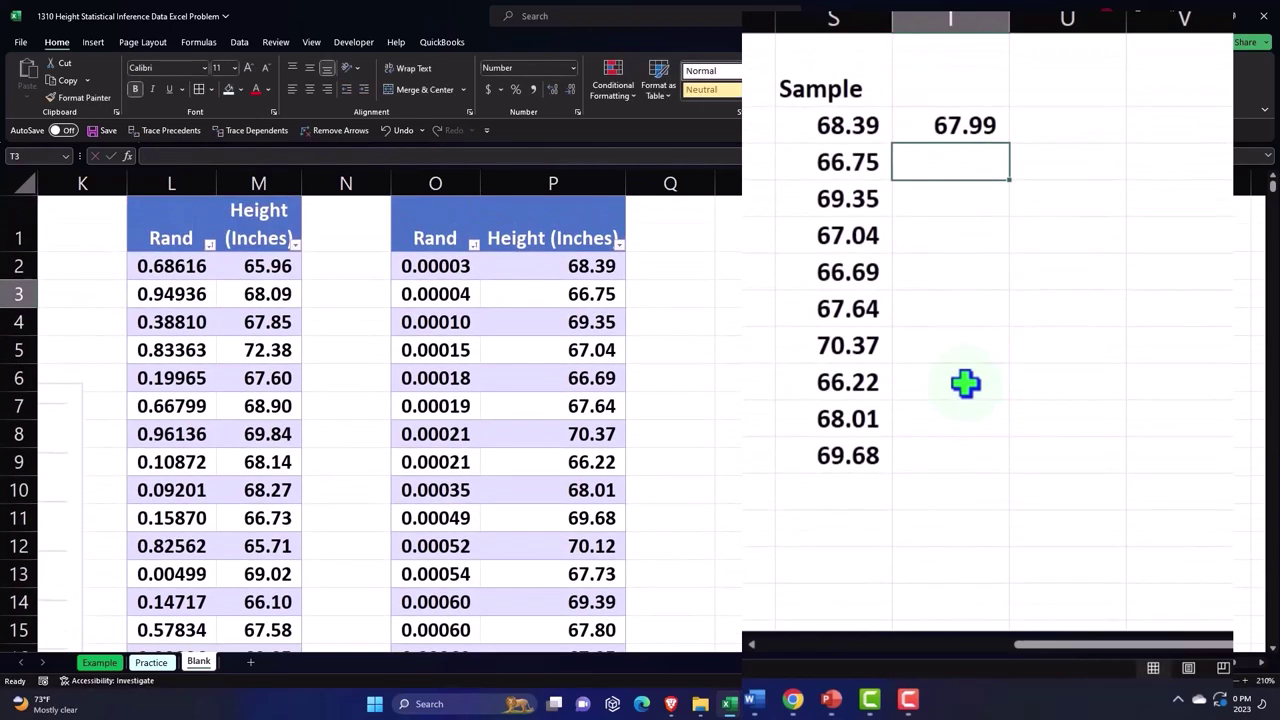
- Enter the headers Average in T1 and Difference in U1
click(970, 96)
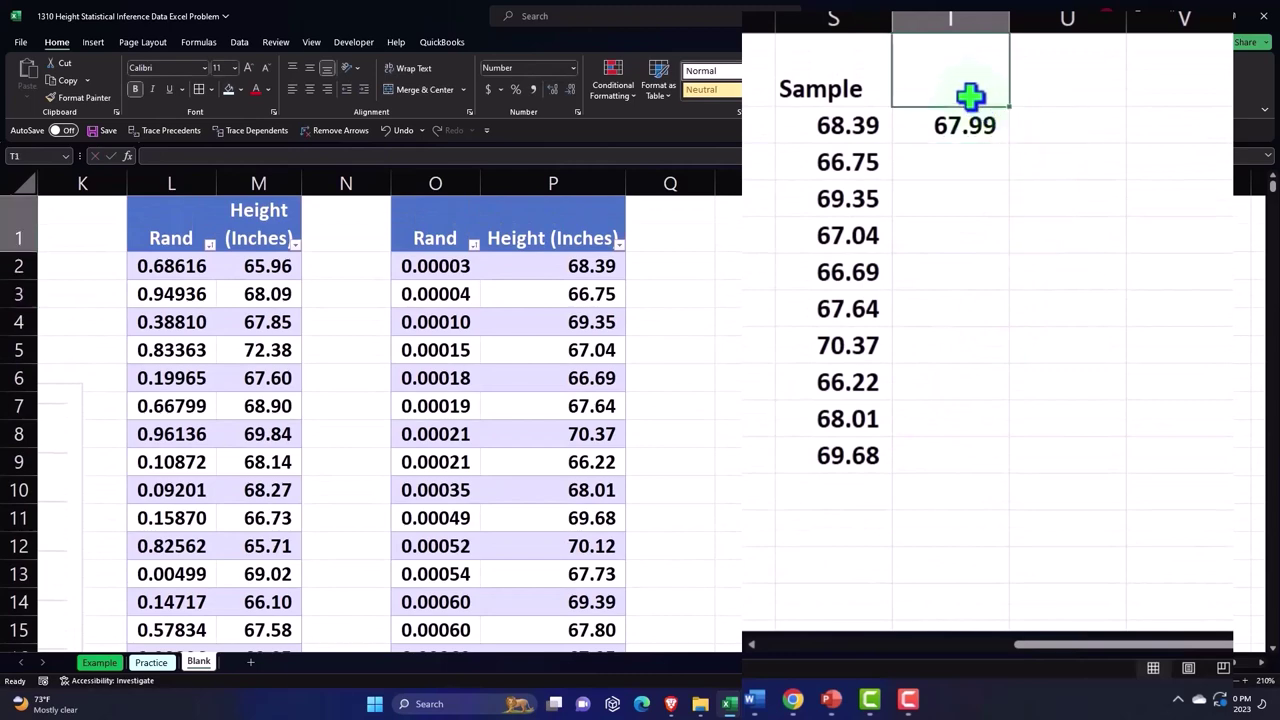
text(Average)
key(Tab)
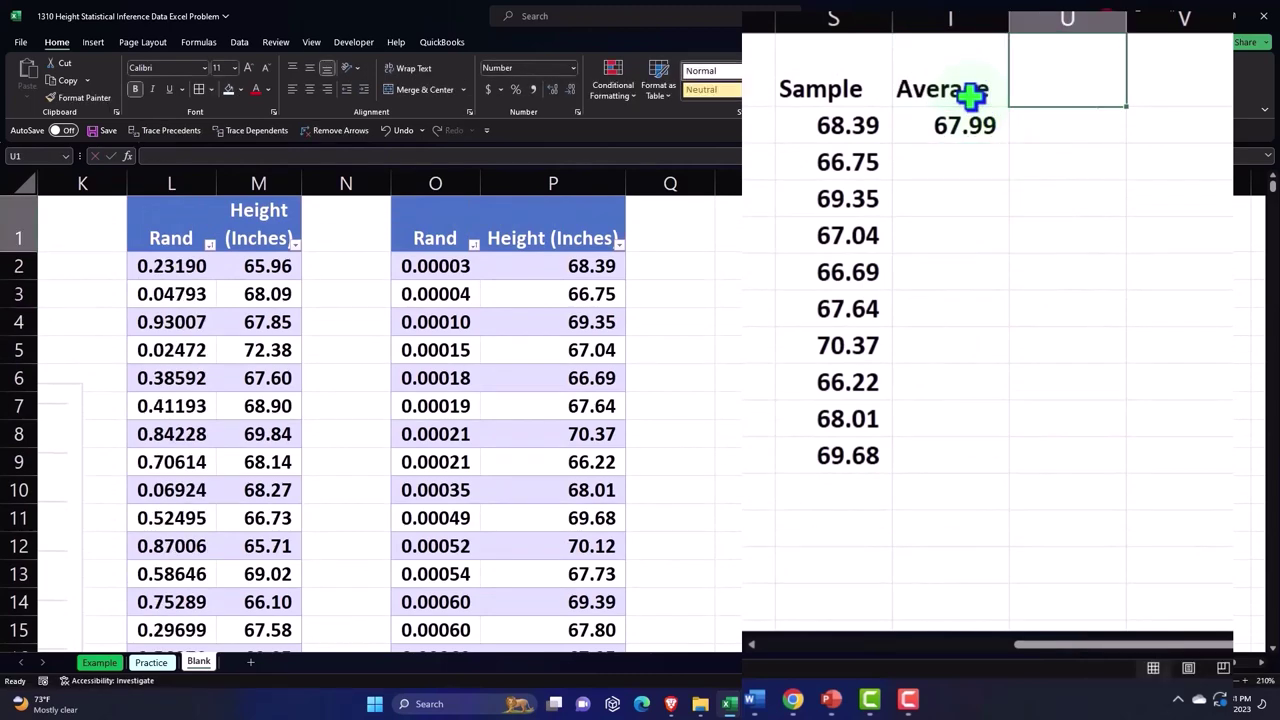
text(DI)
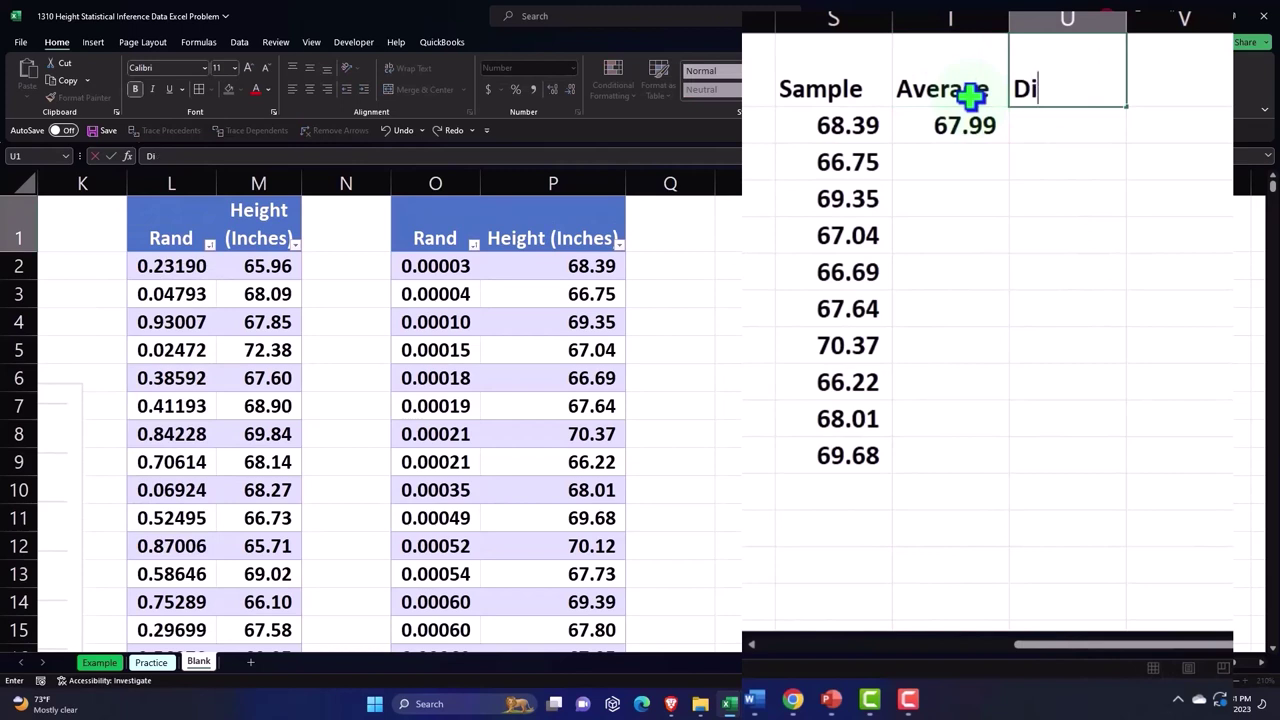
text(fference)
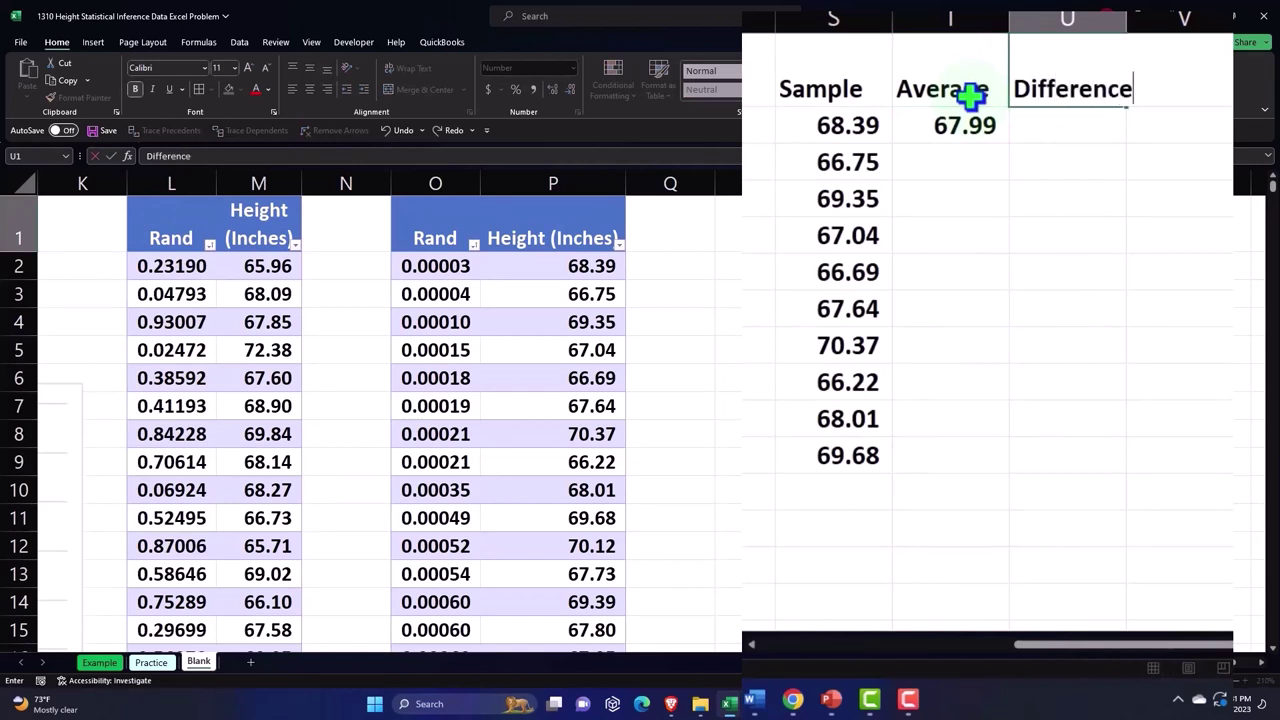
key(Return)
- Calculate the first height's difference from the average in U2 with the formula =S2-T2
text(=)
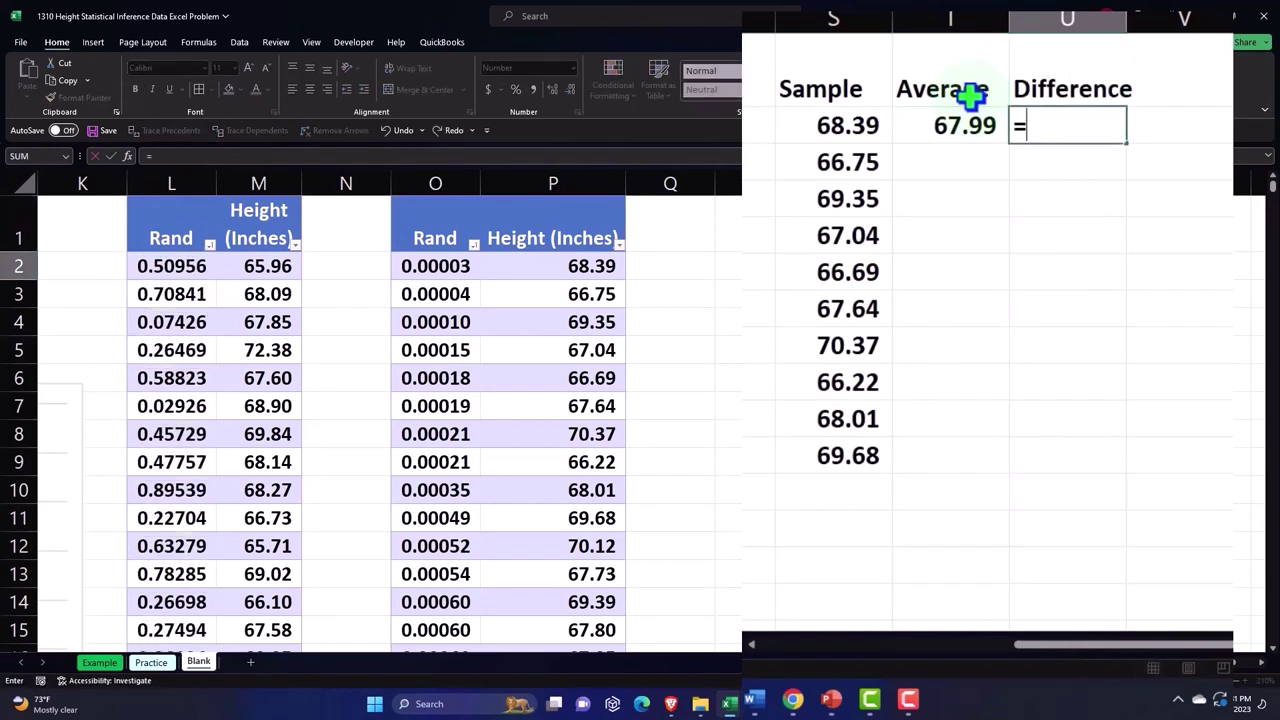
key(Left)
key(Left)
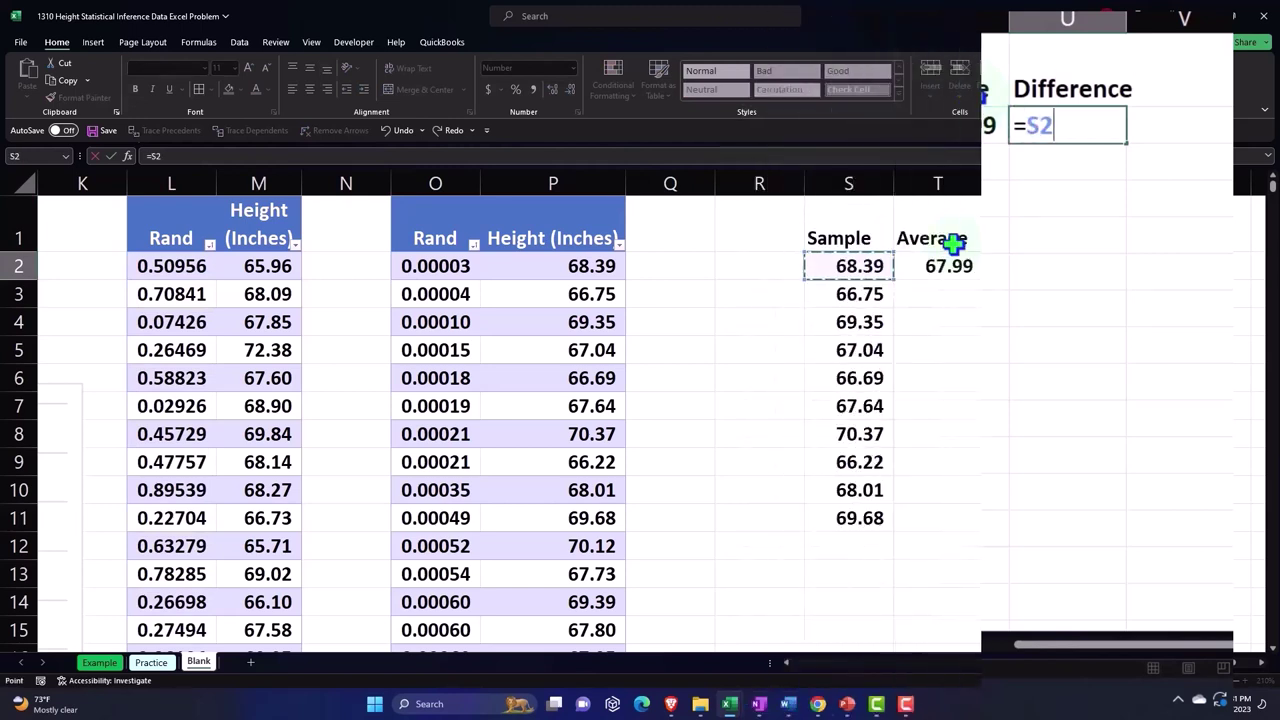
text(-)
key(Left)
key(Return)
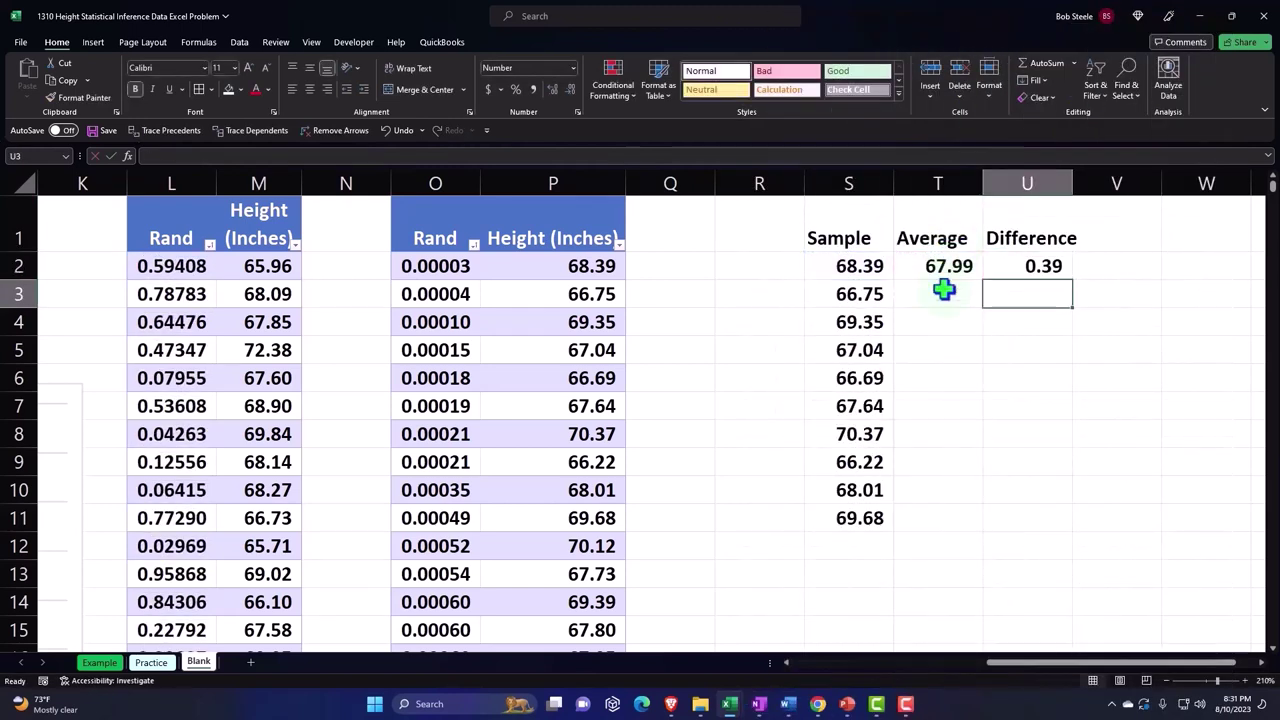
- Enter the formula =T2 in T3 and fill it down through T11 to repeat the average
click(937, 307)
text(=)
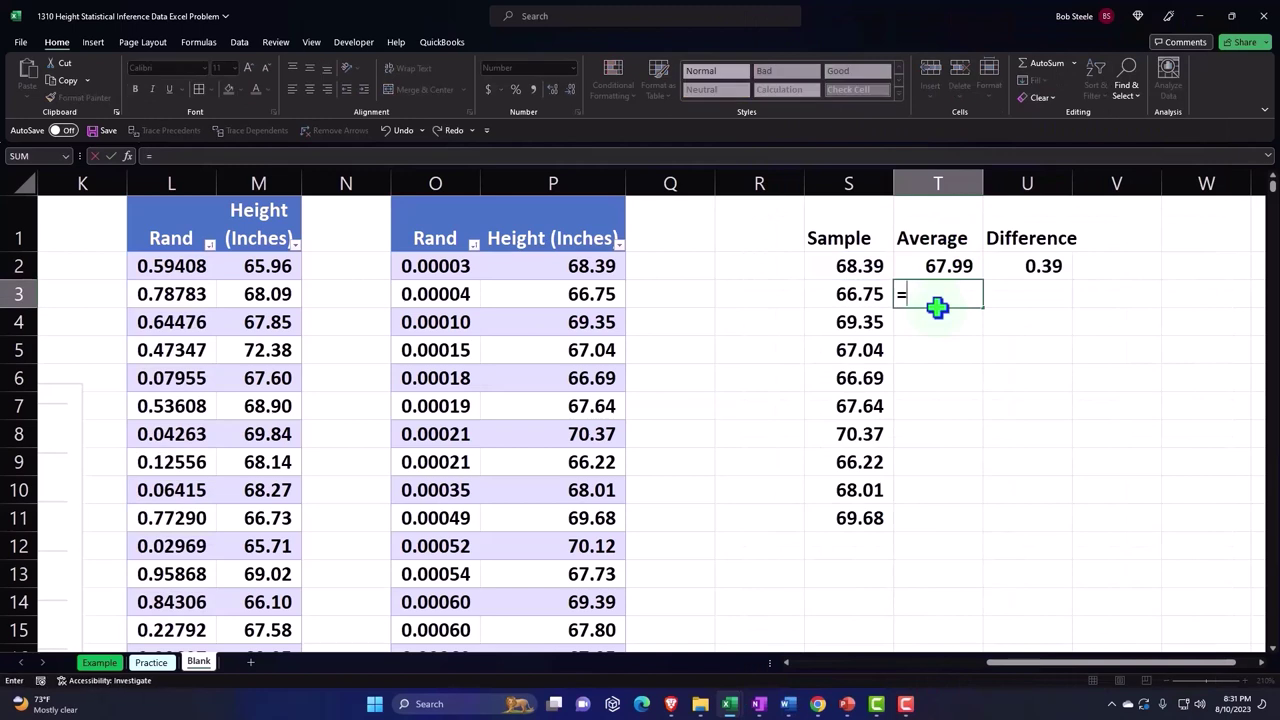
key(Up)
key(Return)
click(953, 293)
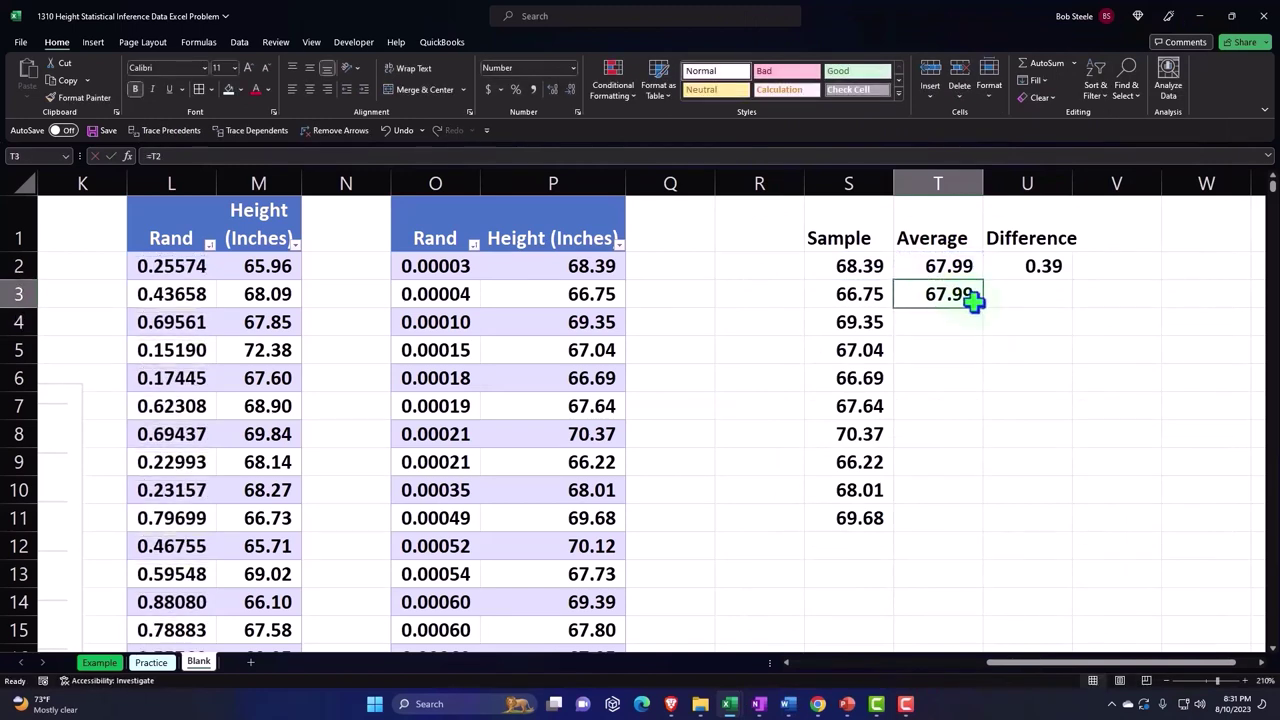
drag(983, 307, 975, 509)
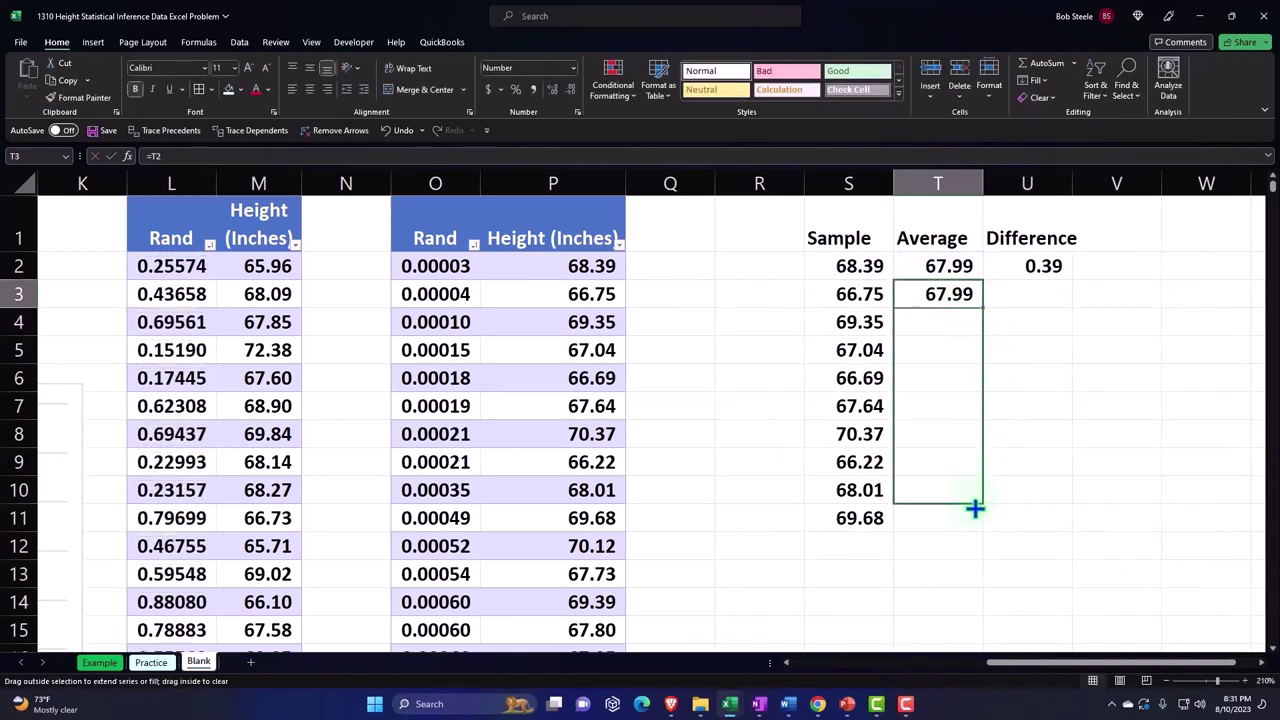
drag(973, 520, 973, 520)
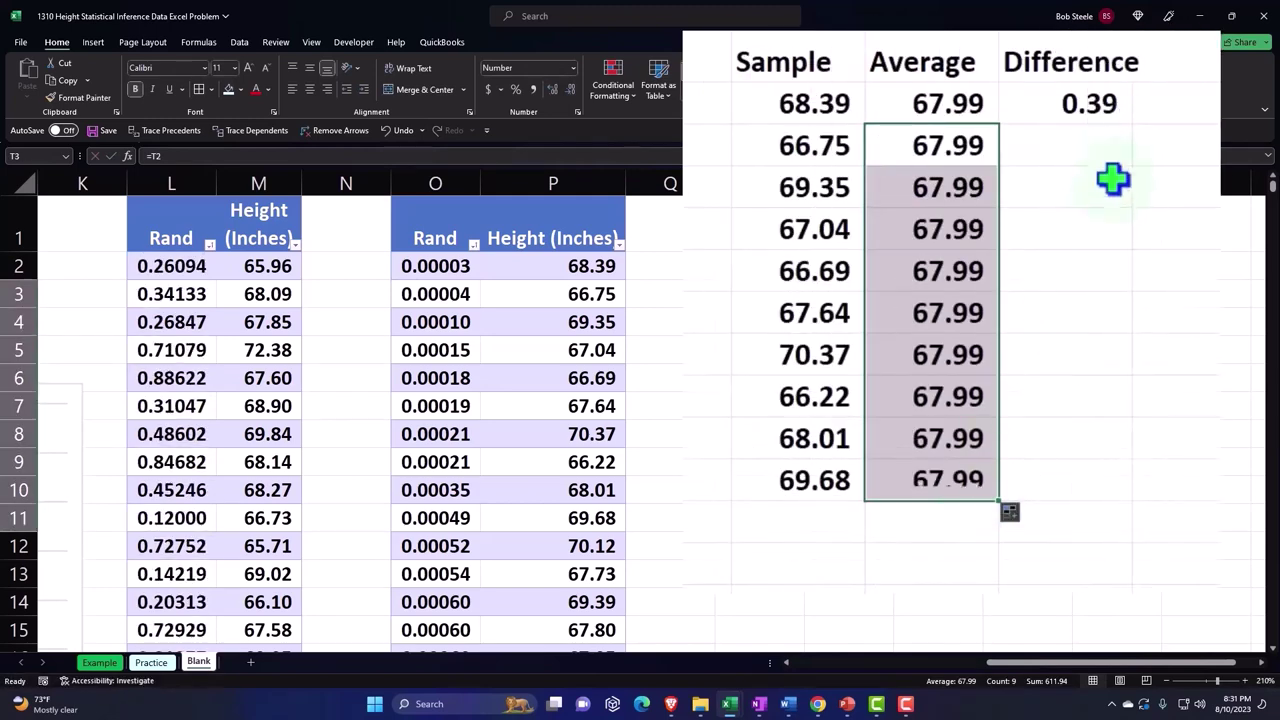
- Fill the Difference formula in U2 down through U11 and check the first few differences
click(1066, 275)
drag(1120, 118, 1087, 507)
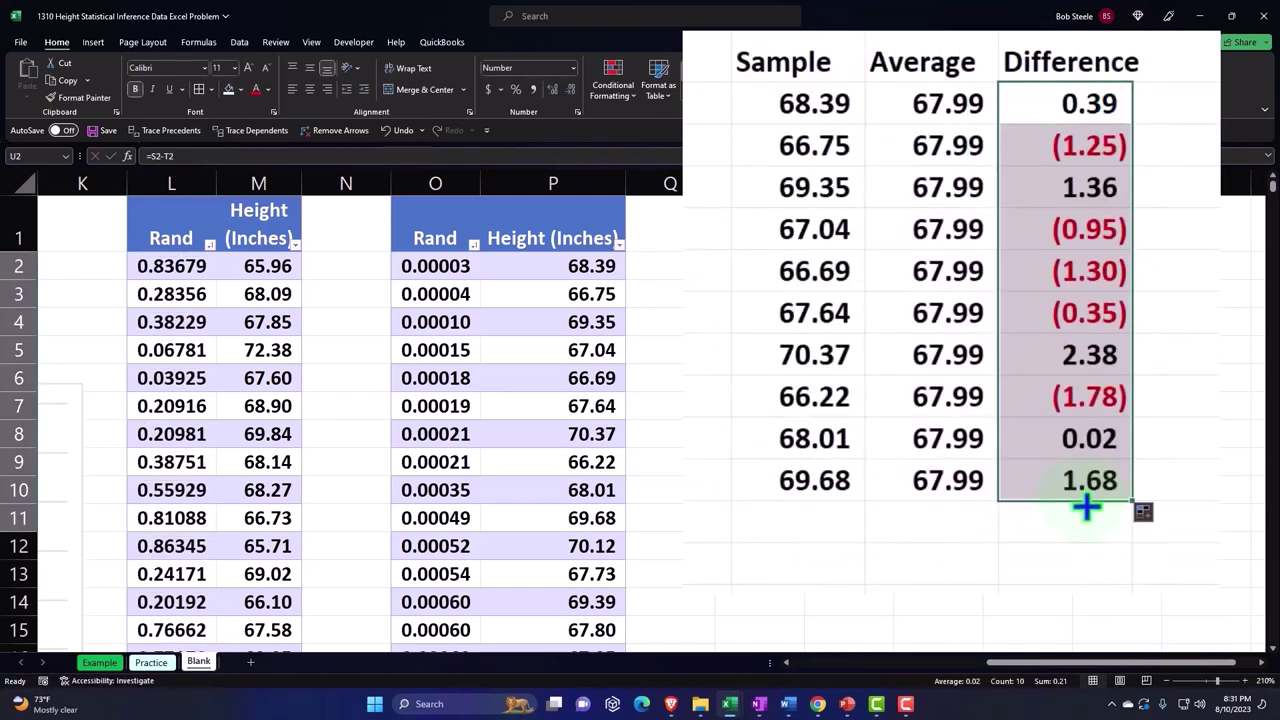
click(1078, 106)
key(Down)
key(Down)
key(Down)
key(Down)
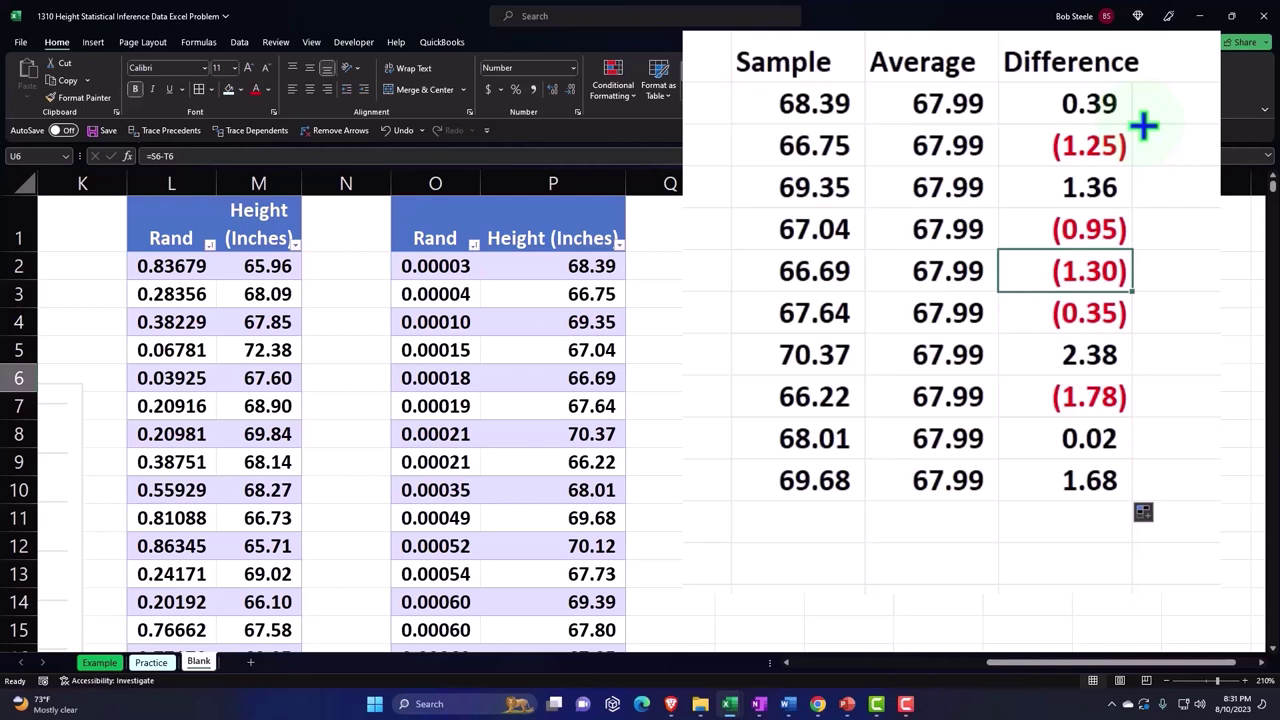
- Enter the label Ave in cell R12, in the row directly below the sample data
key(Down)
key(Down)
key(Down)
key(Down)
key(Down)
key(Down)
key(Left)
key(Left)
key(Left)
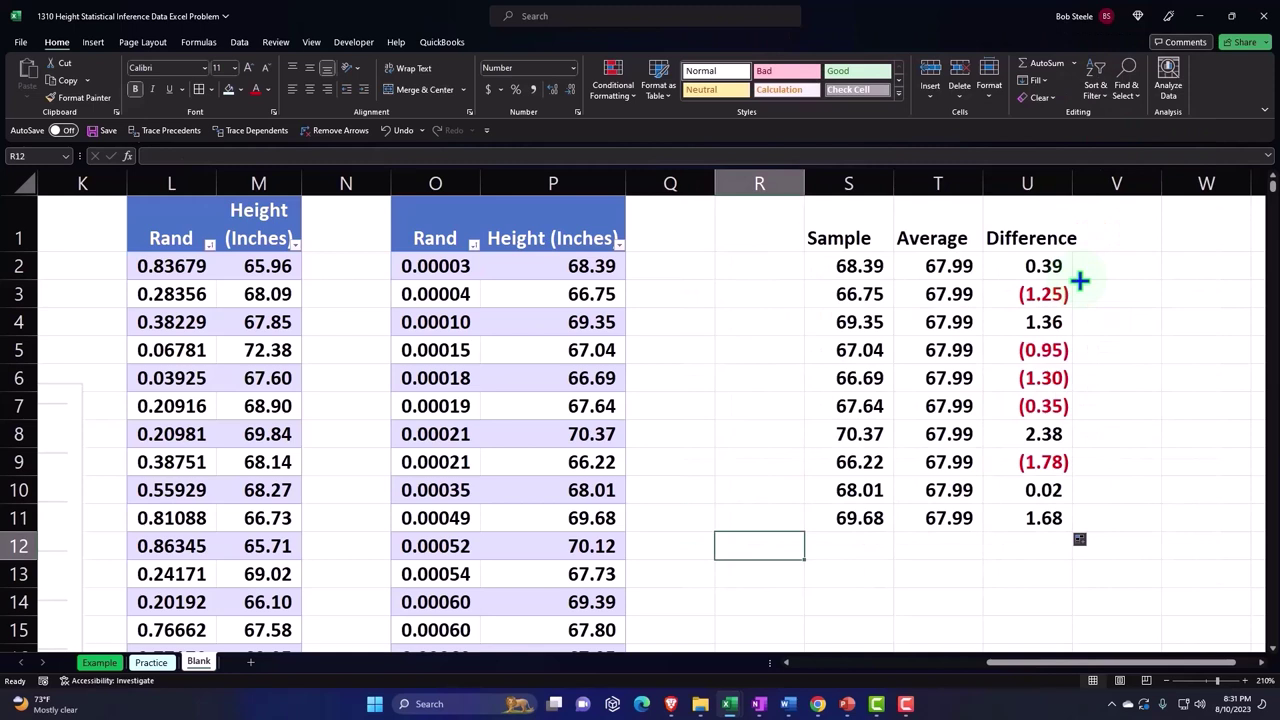
text(Ave)
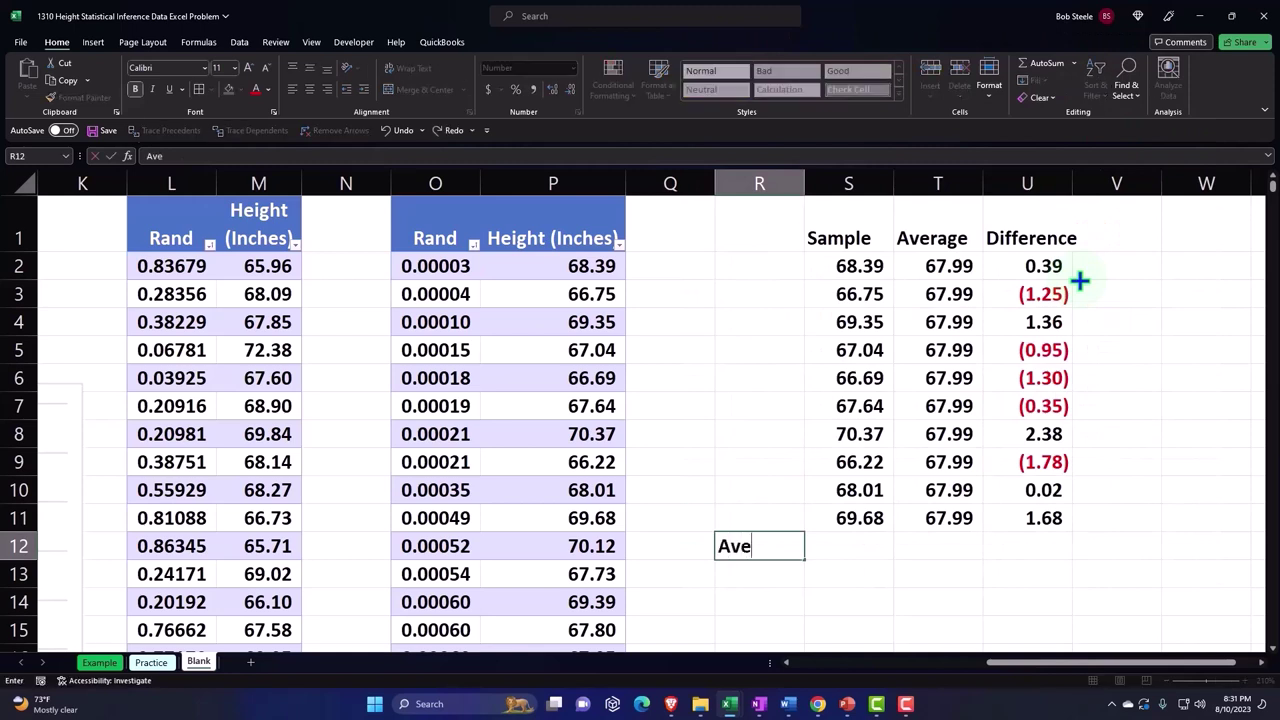
key(Right)
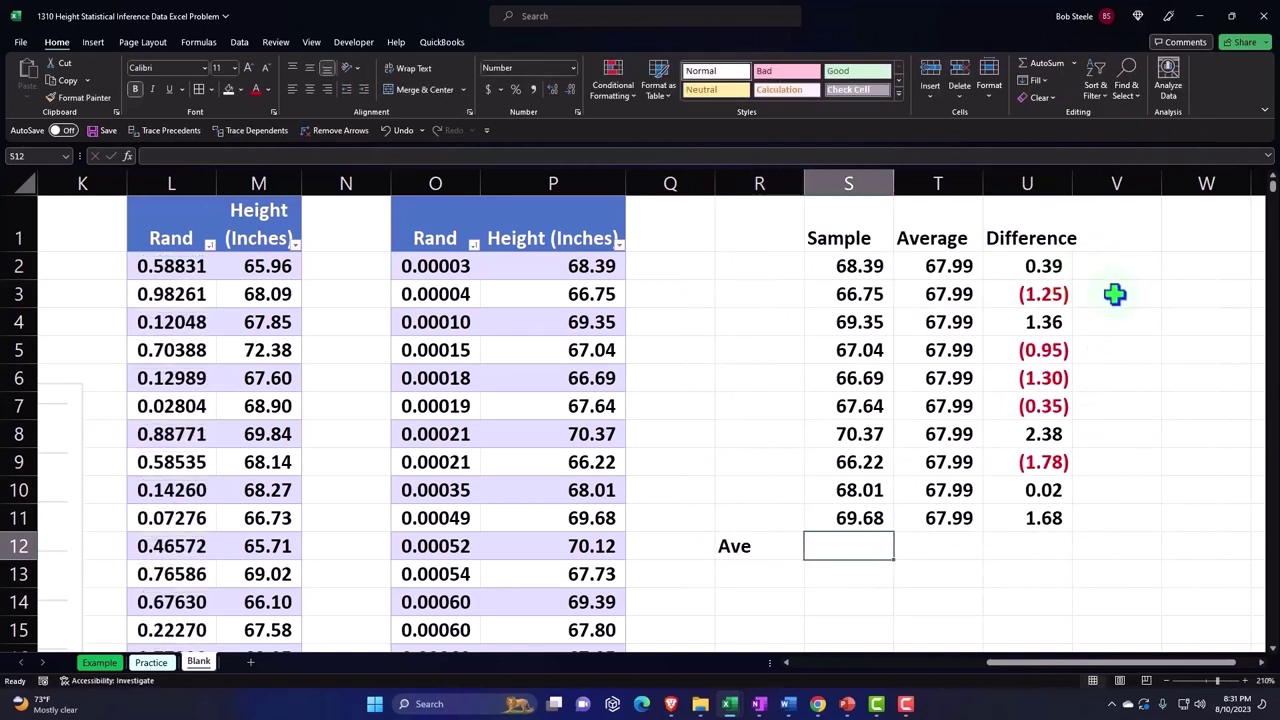
- Calculate the sample mean in cell S12 with the AVERAGE function over S2:S11
text(=ave)
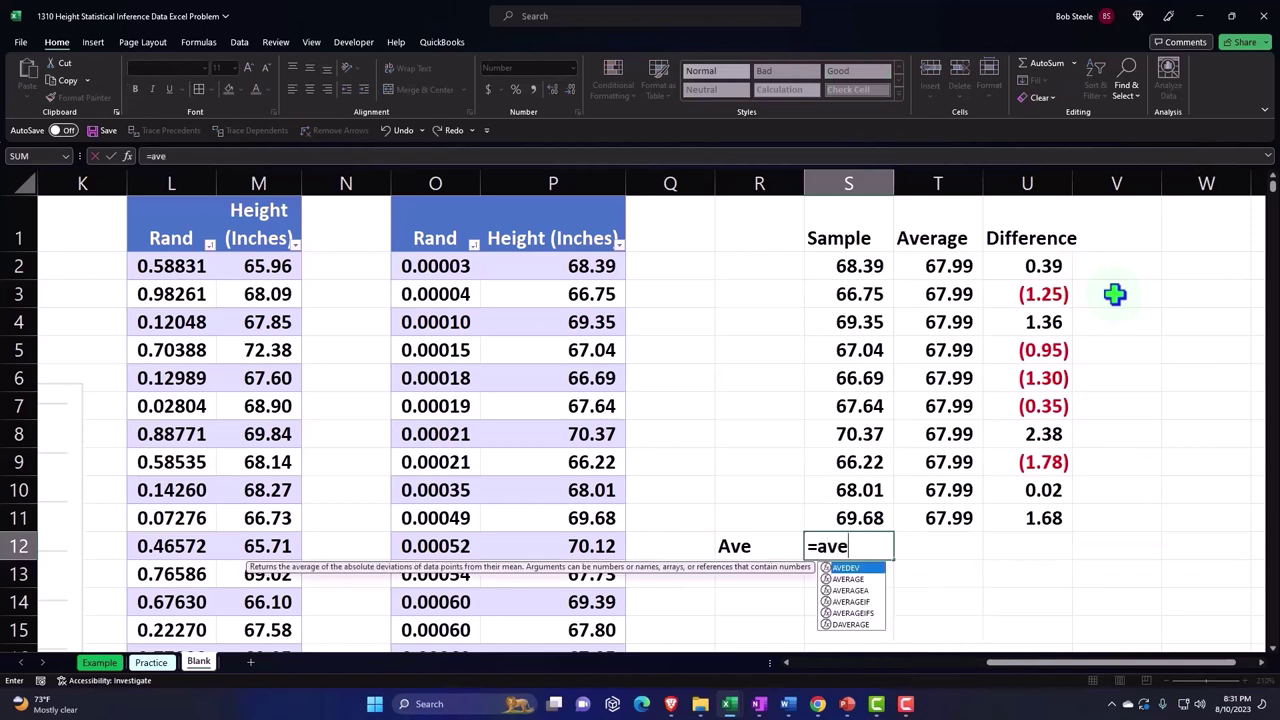
text(rage()
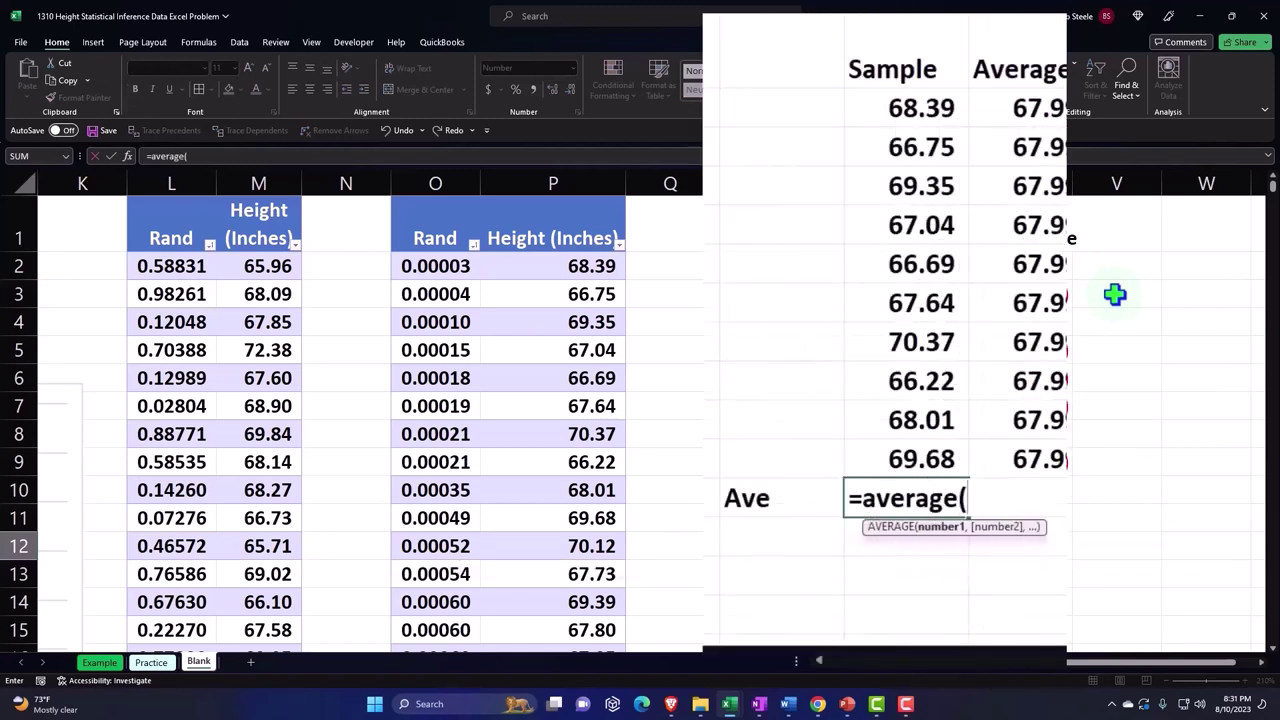
key(Up)
key(shift+Up)
key(shift+Up)
key(shift+Up)
key(shift+Up)
key(shift+Up)
key(shift+Up)
key(shift+Up)
key(shift+Up)
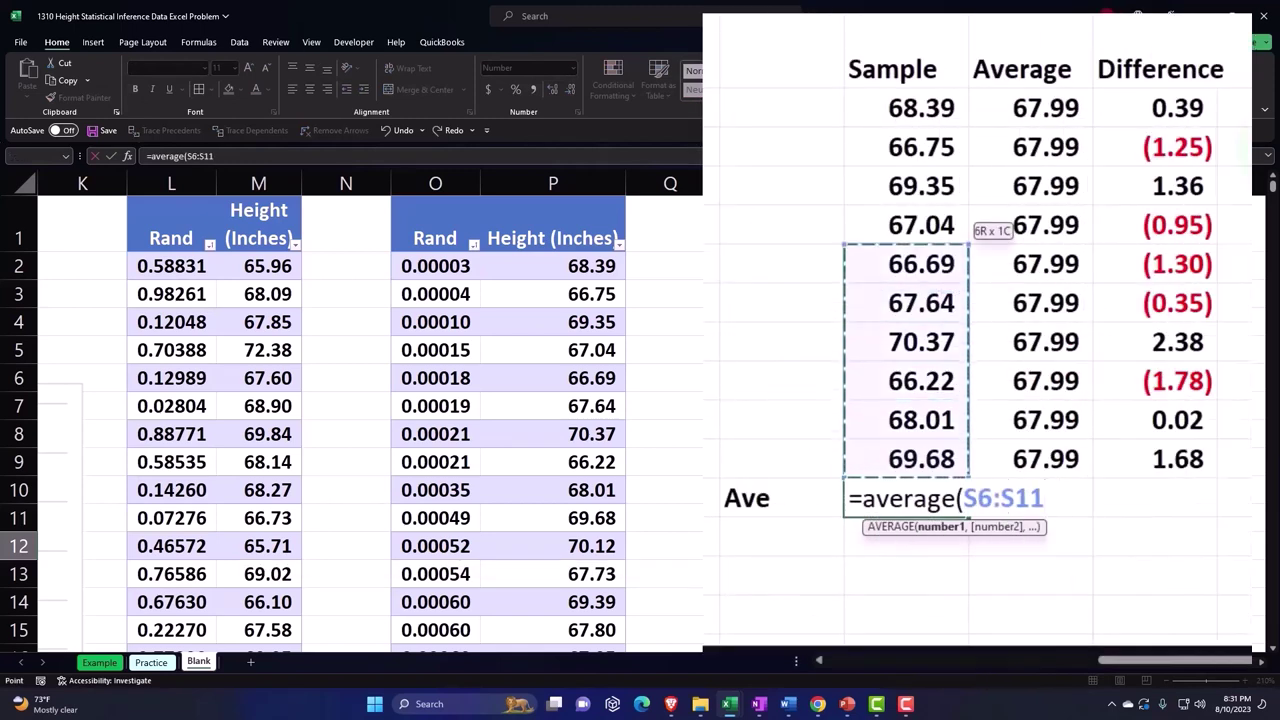
key(shift+Up)
key(Return)
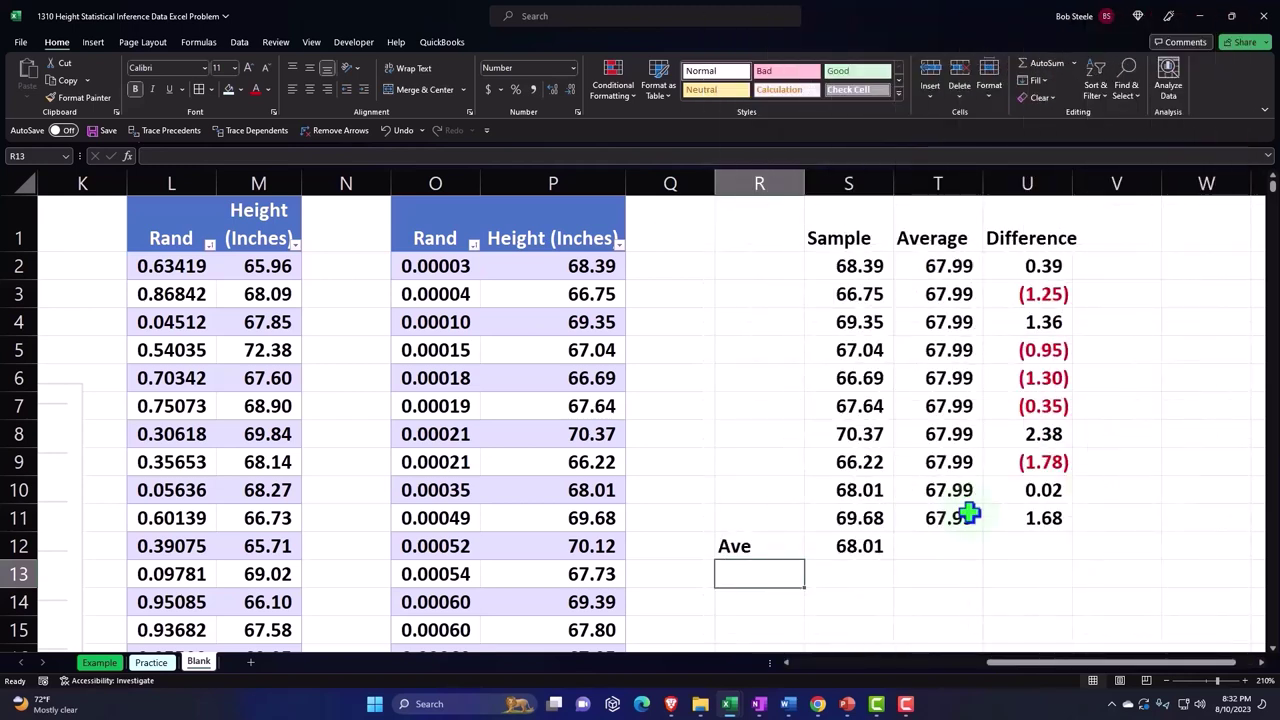
click(739, 352)
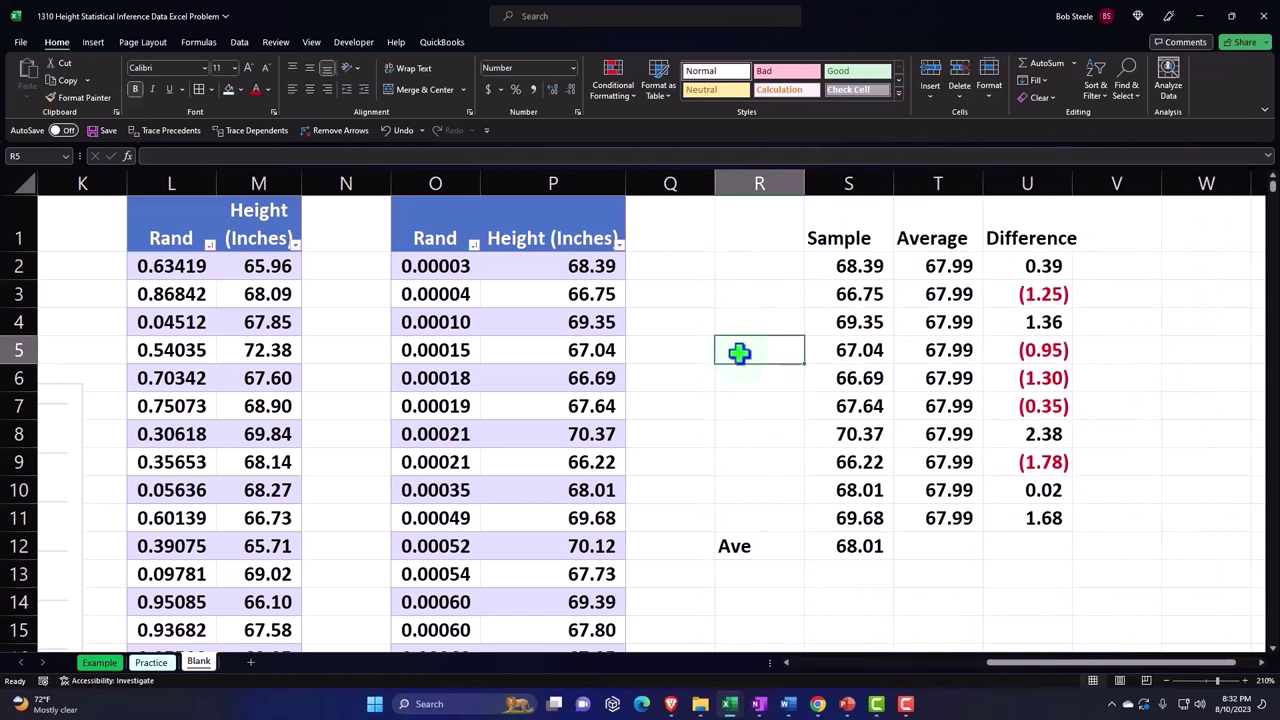